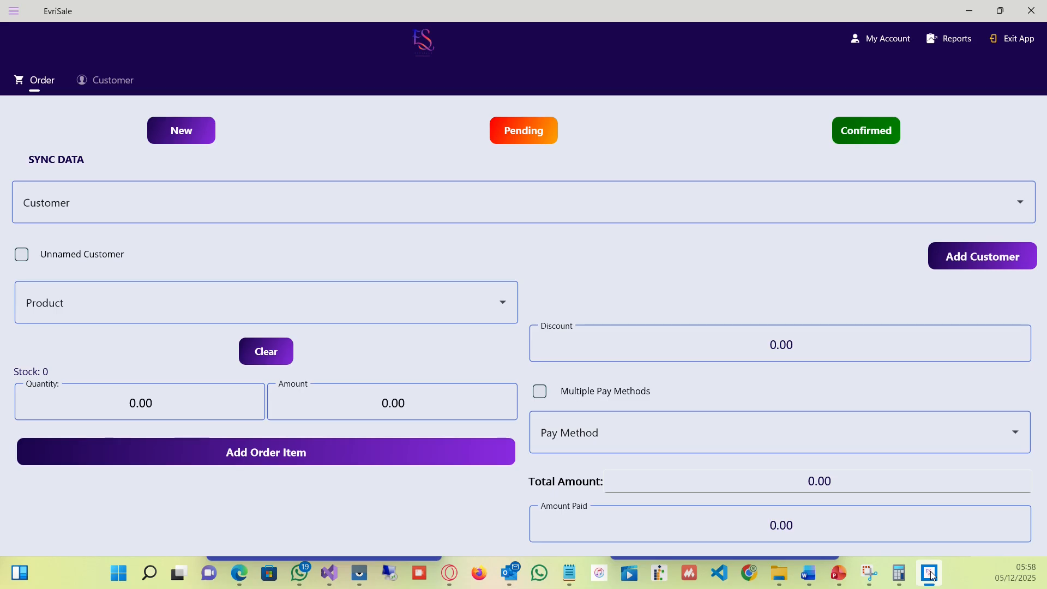
Switch to the phone emulators and browse the iOS app's Sign Up form fields.
click(931, 574)
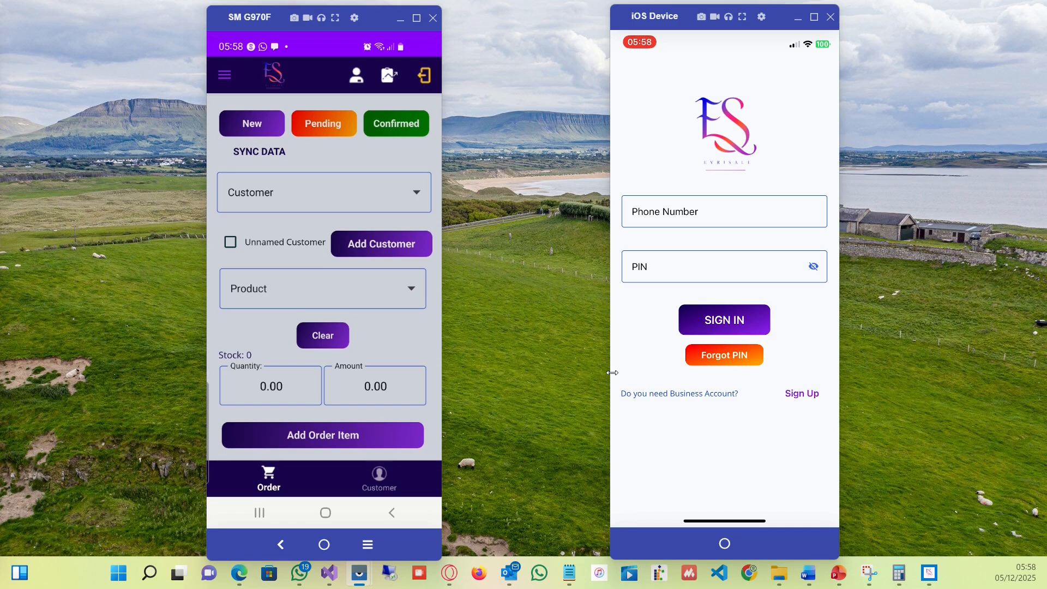
click(800, 394)
scroll(799, 397, down, 3)
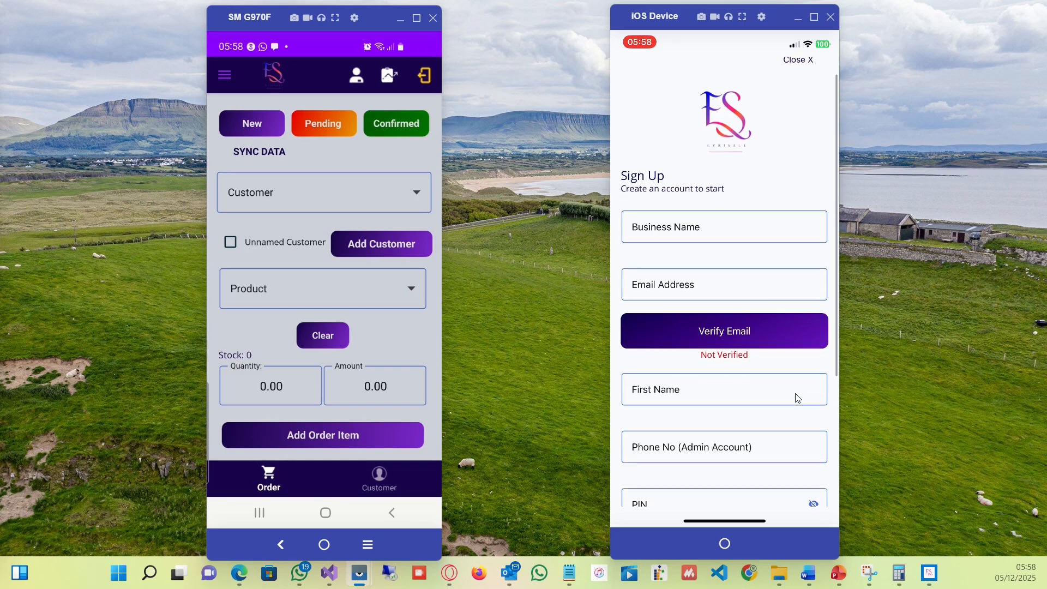
scroll(798, 398, down, 2)
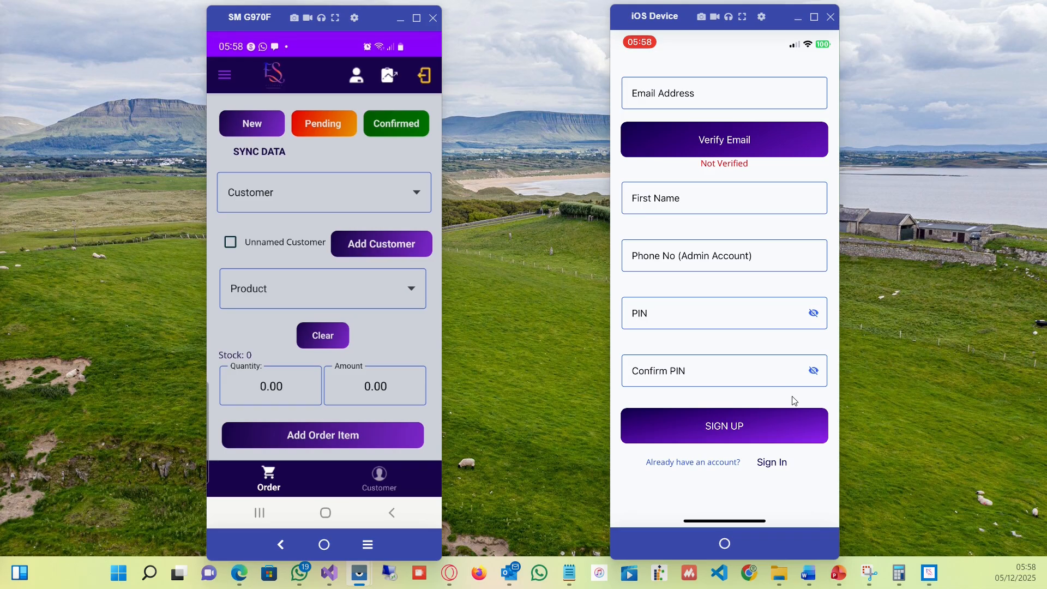
scroll(795, 401, up, 6)
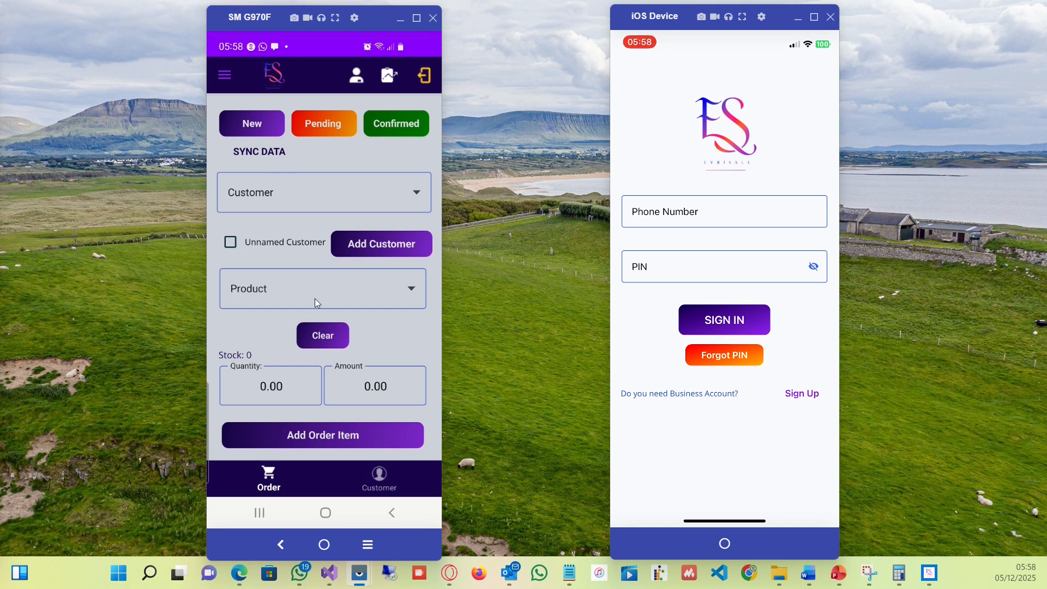
Open Settings from the app menu on the Android device and review the Business details section.
click(224, 77)
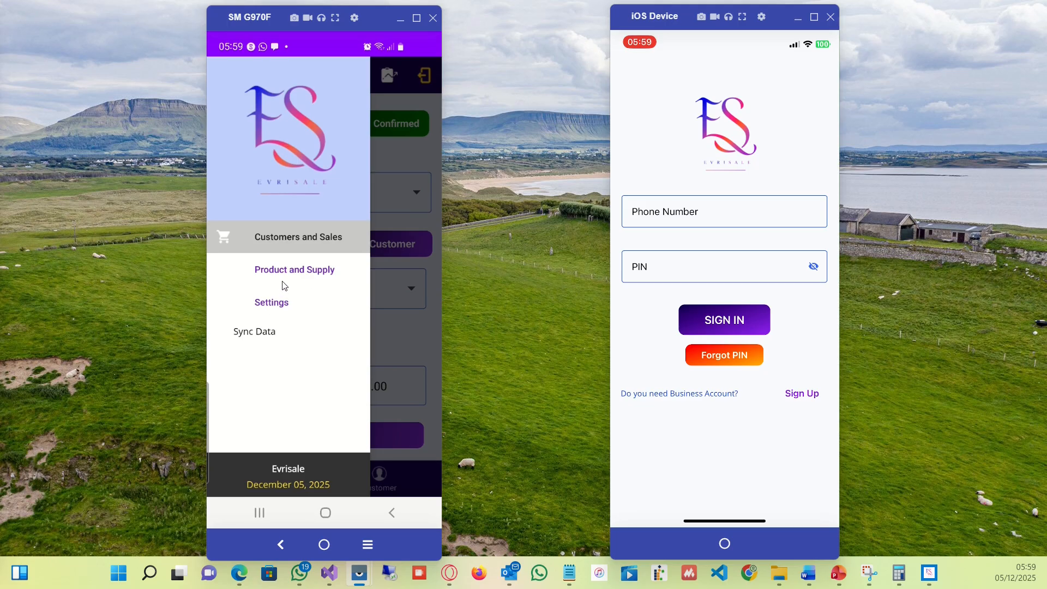
click(281, 309)
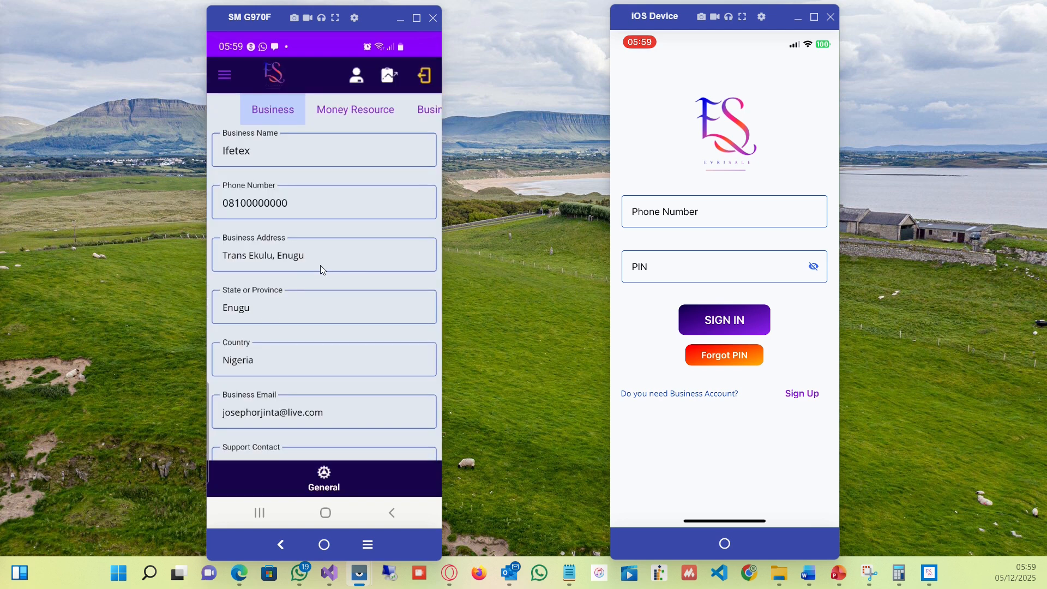
scroll(345, 265, down, 3)
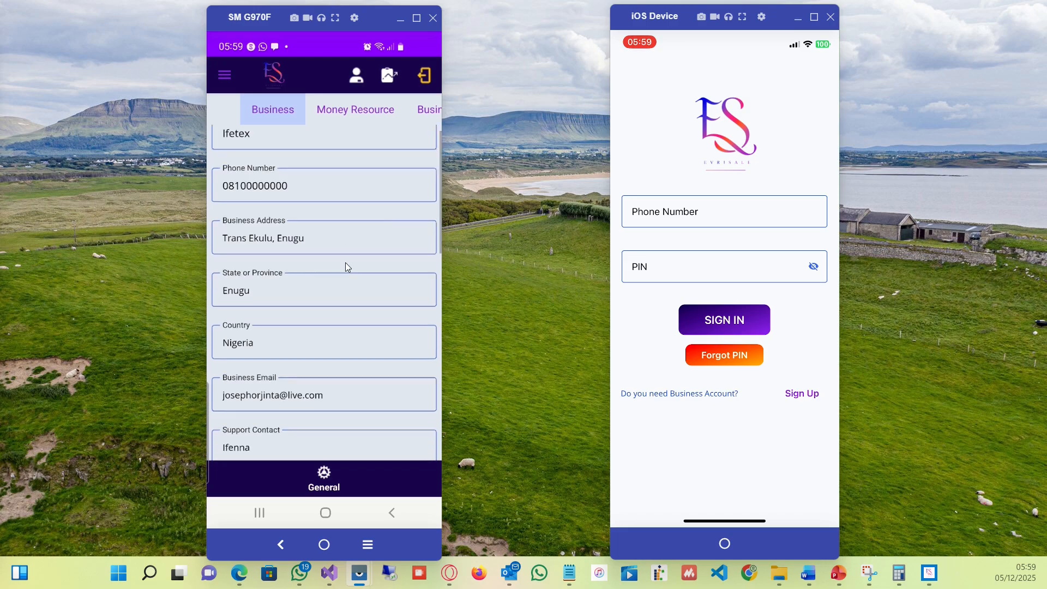
scroll(345, 263, down, 2)
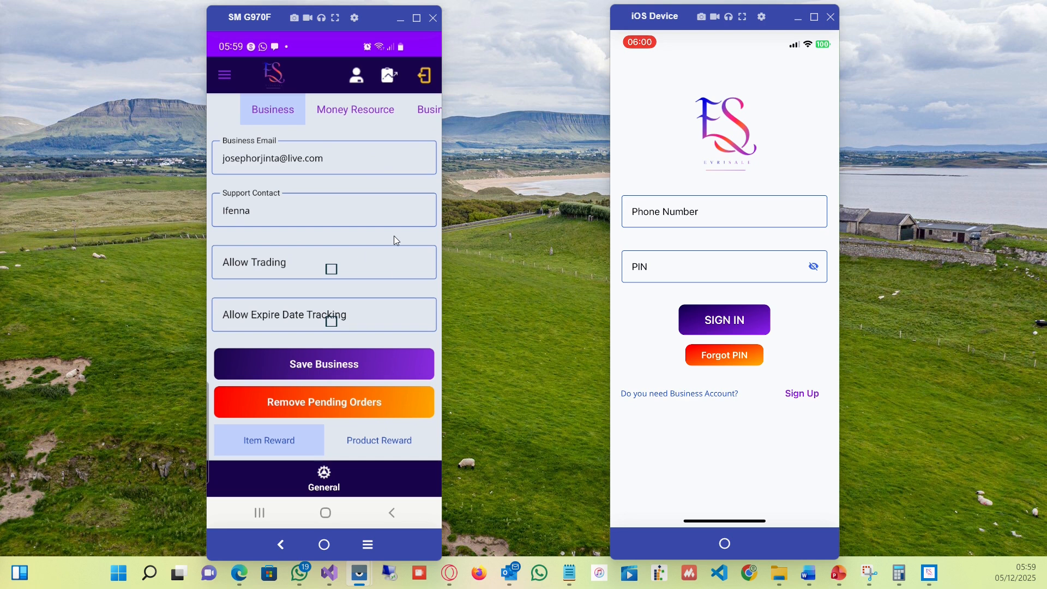
drag(374, 300, 354, 109)
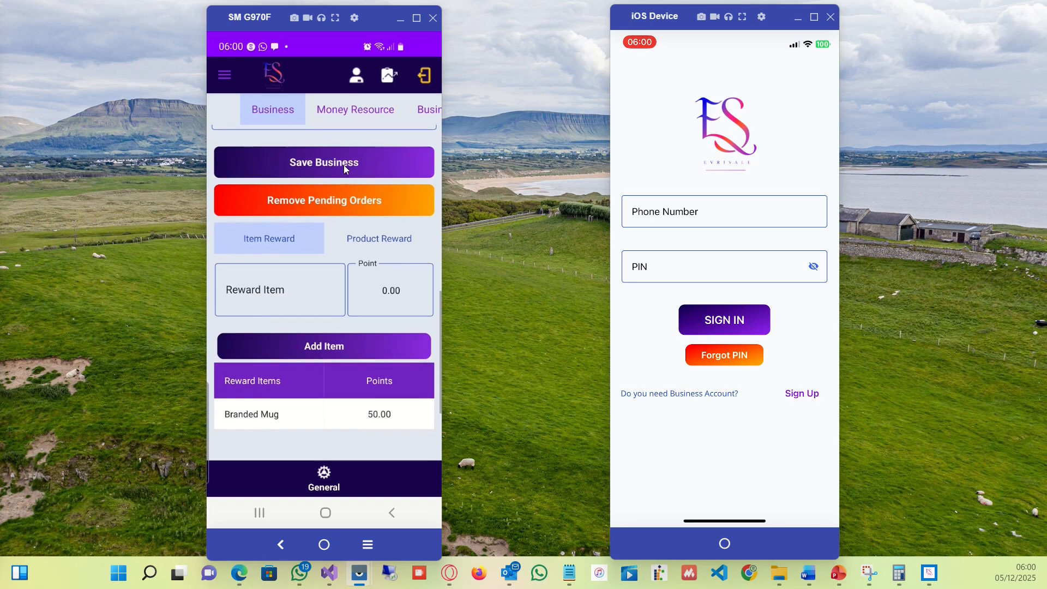
mouse_move(389, 137)
mouse_down()
mouse_move(392, 336)
mouse_move(371, 141)
mouse_up()
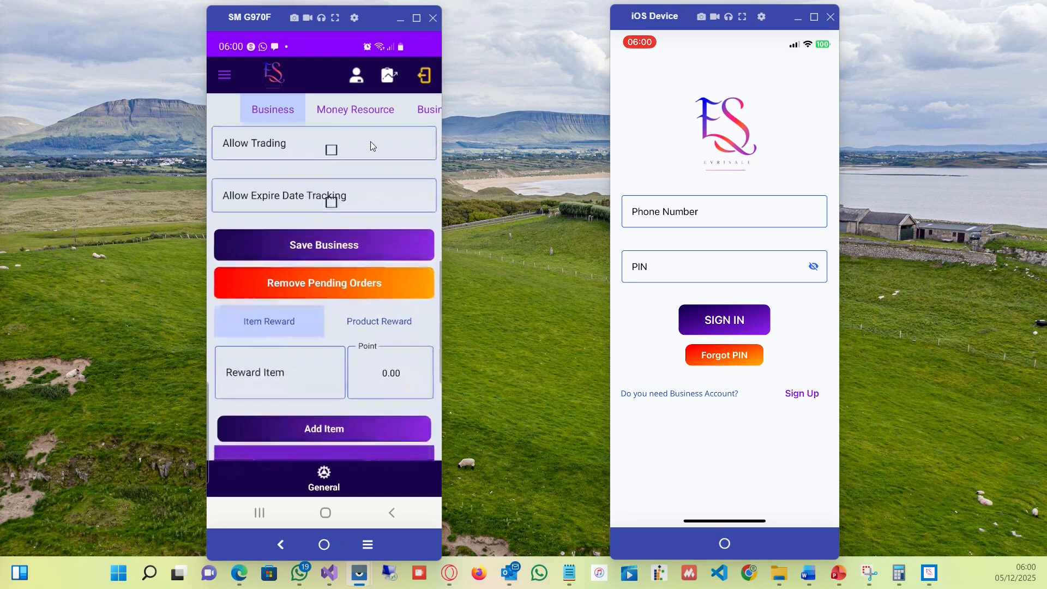
Under Money Resource, add a new pay method named Access followed by the bank account number.
click(356, 109)
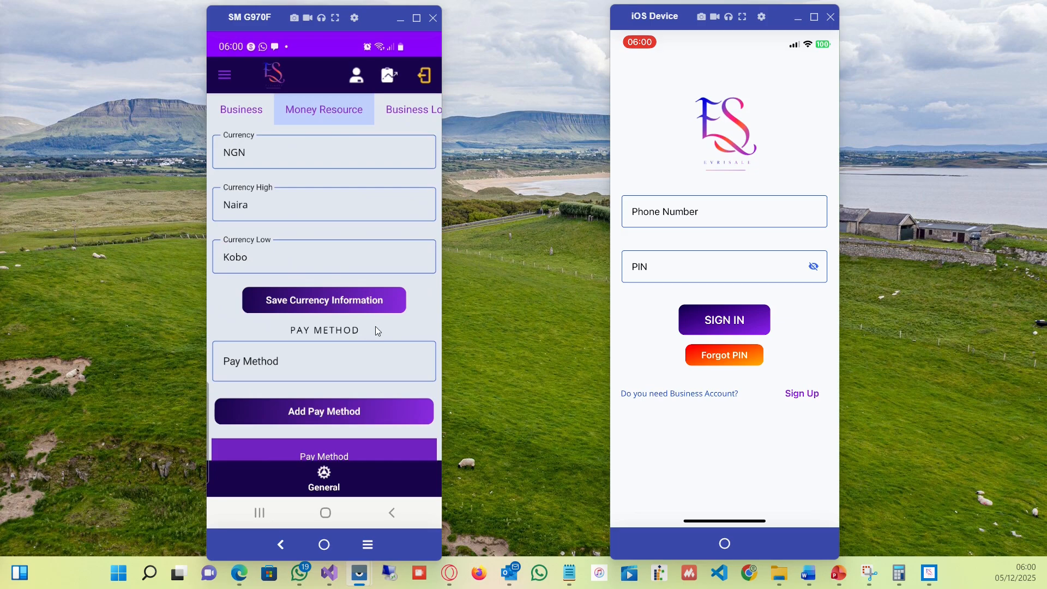
drag(376, 326, 371, 257)
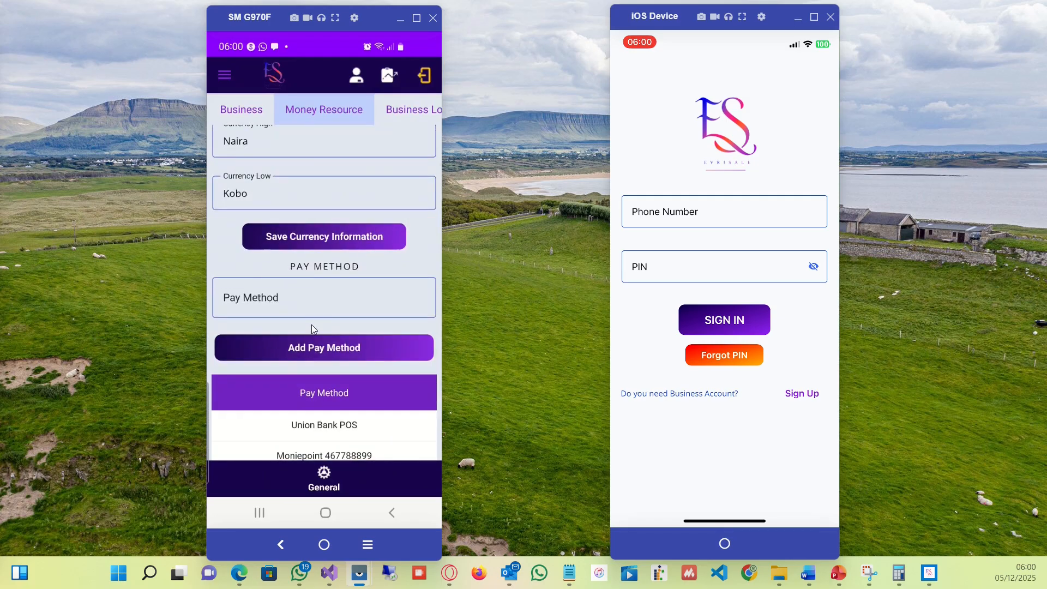
click(313, 307)
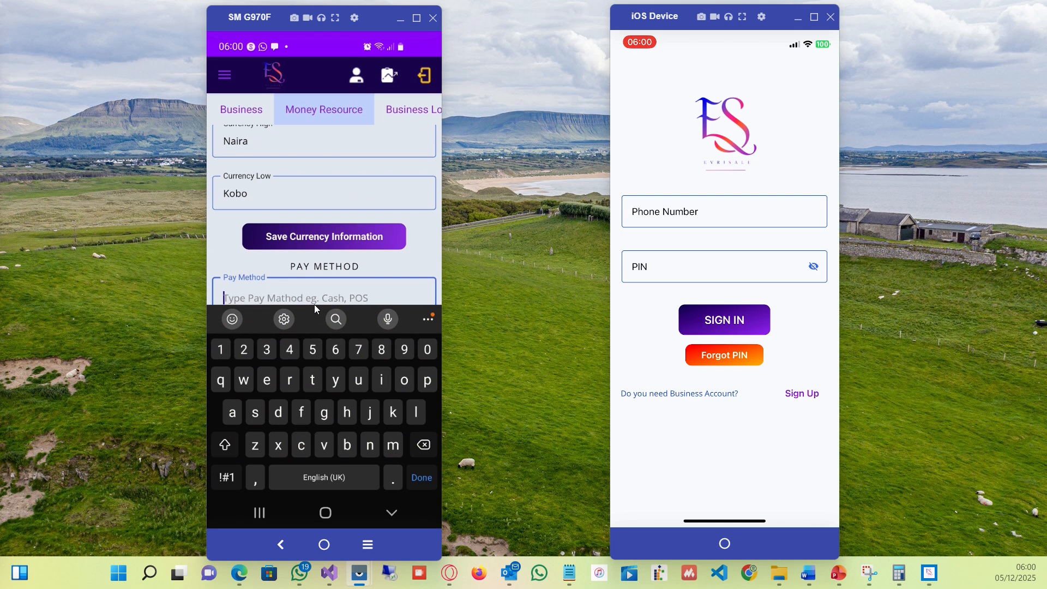
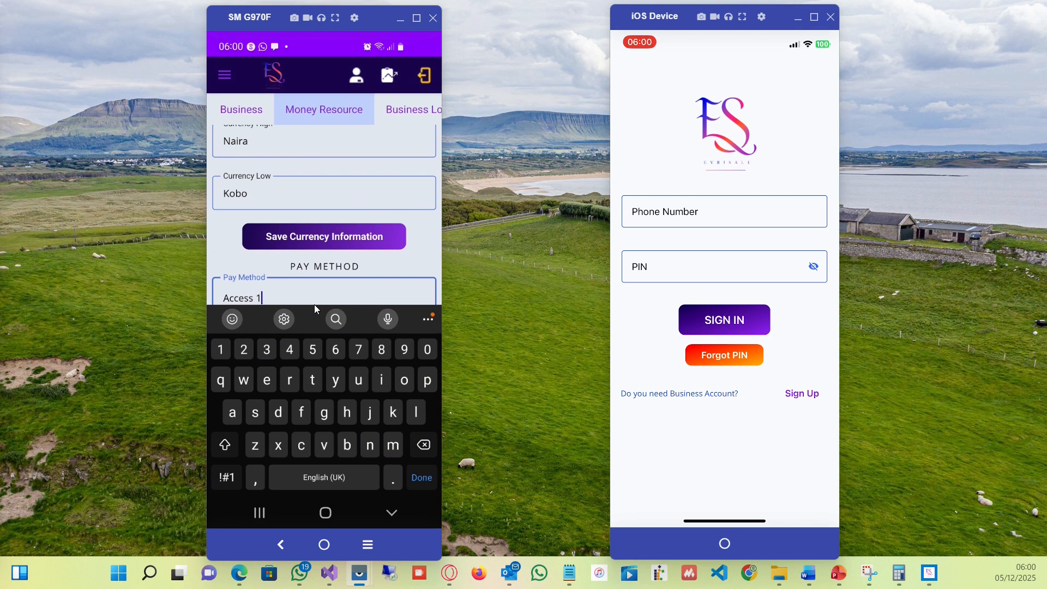
click(421, 477)
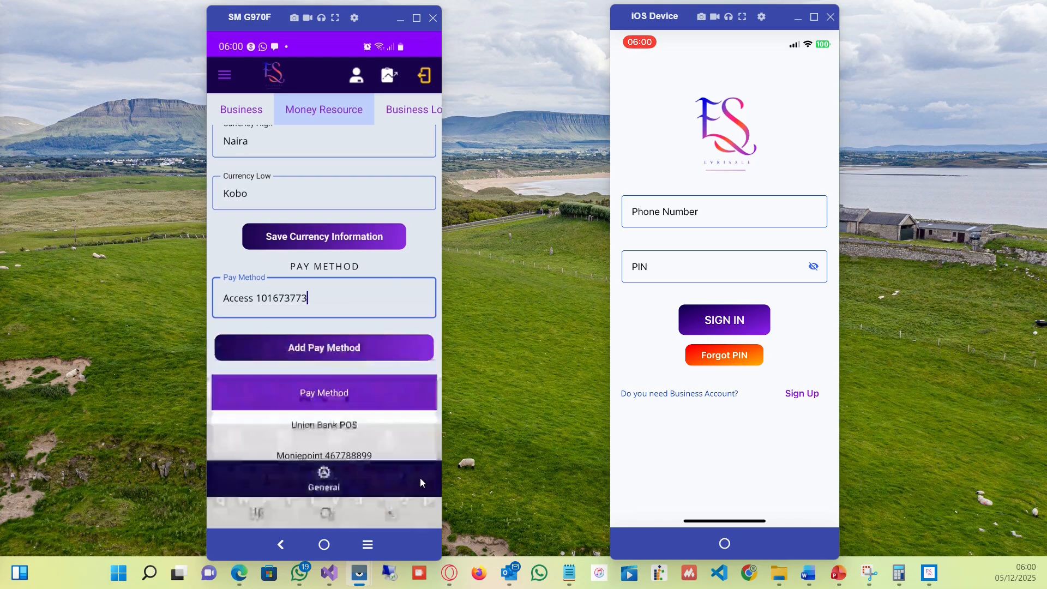
click(389, 356)
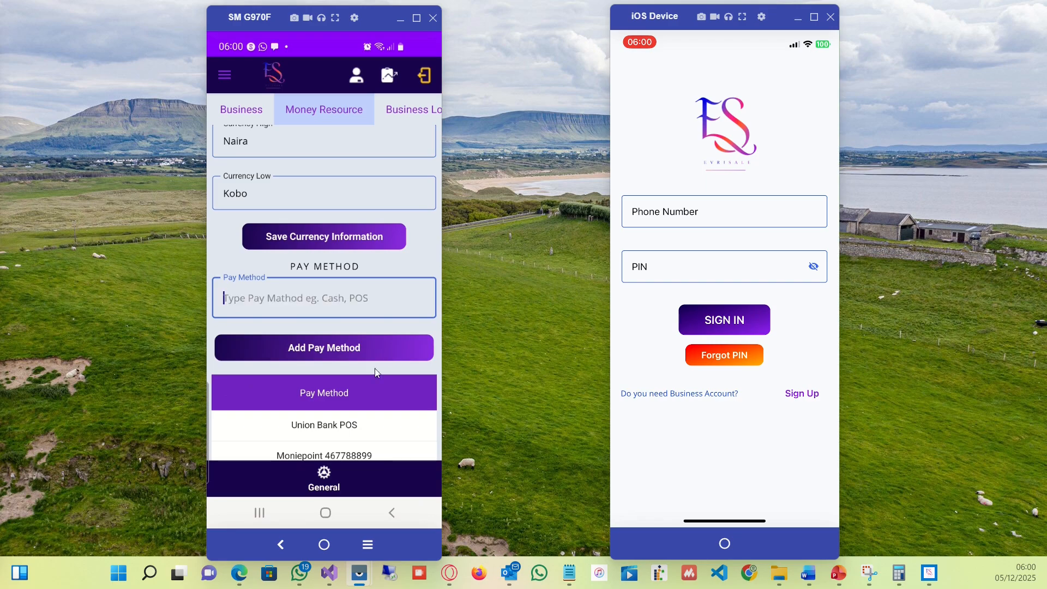
View the Business Logo and User Account settings sections.
click(405, 114)
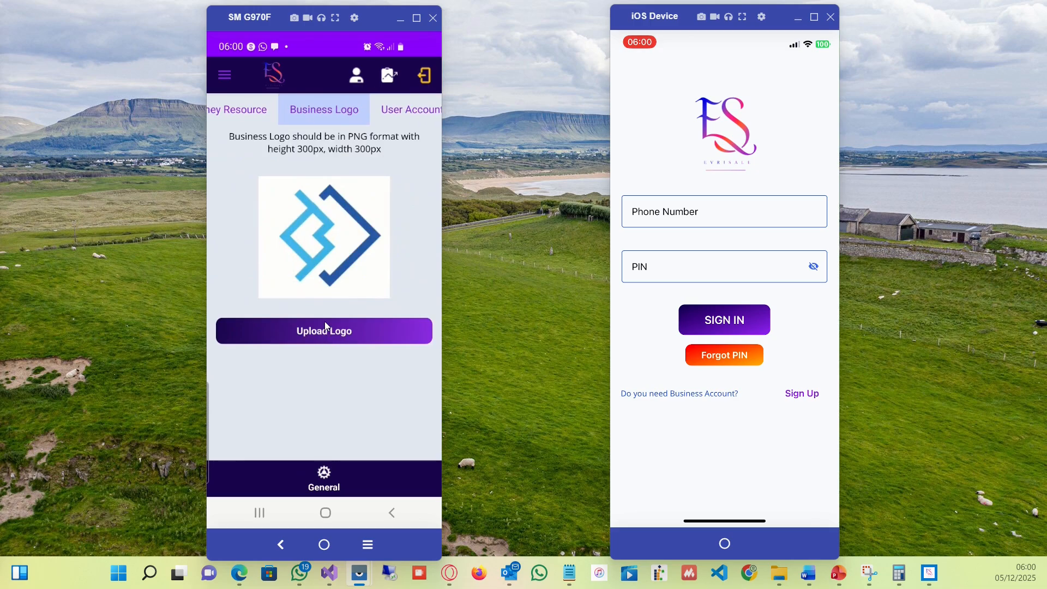
click(391, 110)
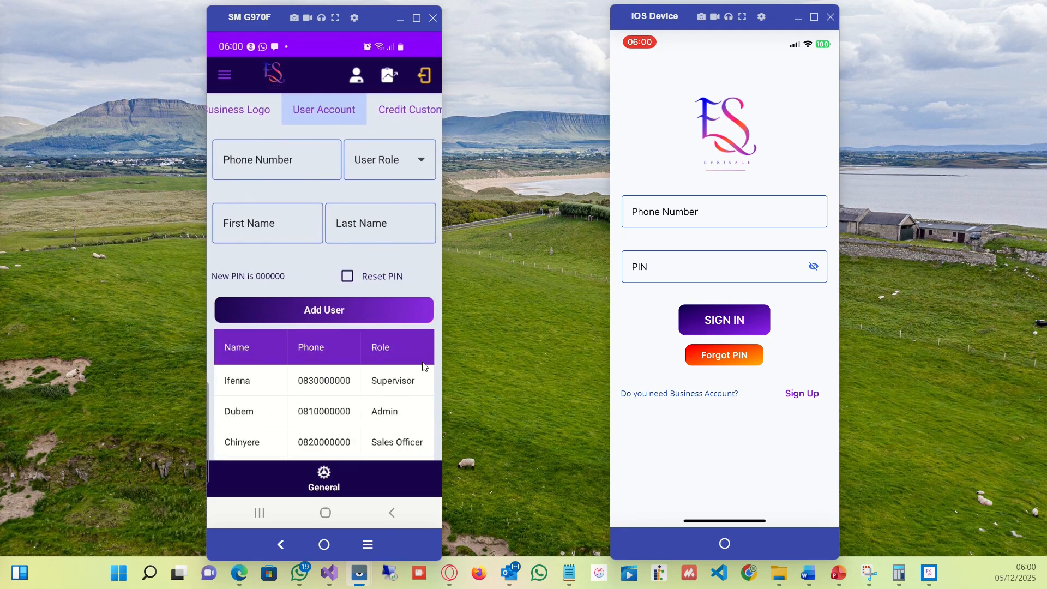
drag(434, 320, 413, 266)
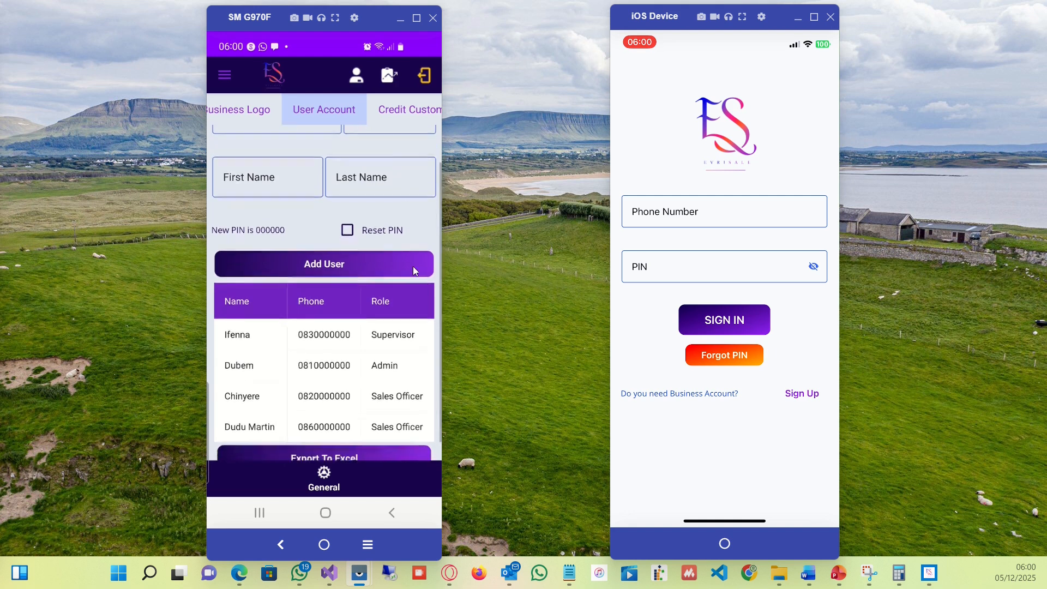
Open the Credit Customer section and browse its form, customer list and existing customer options.
click(406, 112)
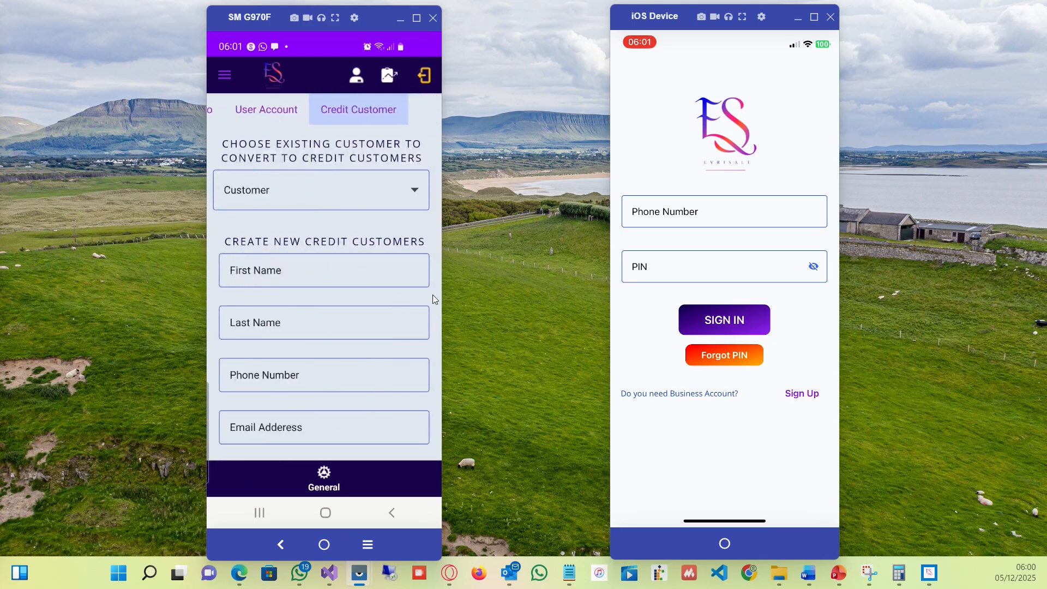
drag(434, 295, 413, 113)
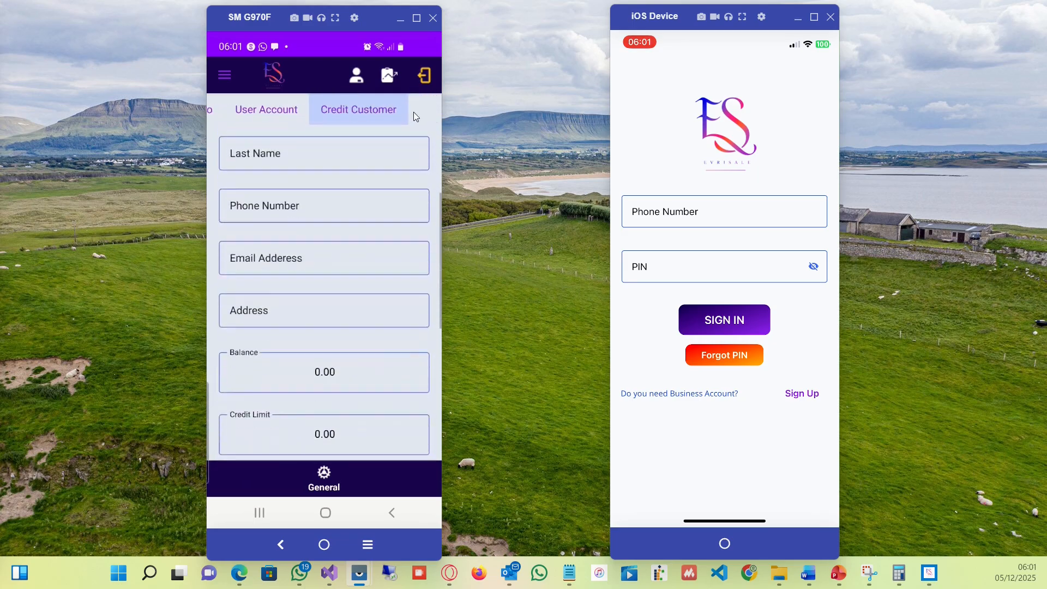
drag(420, 314, 393, 121)
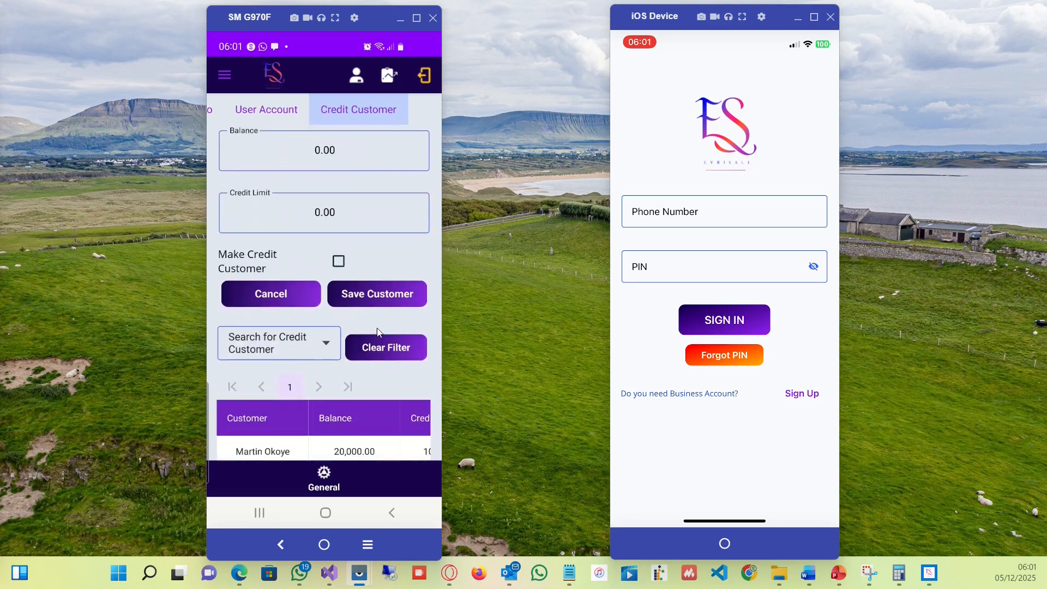
drag(398, 375, 383, 518)
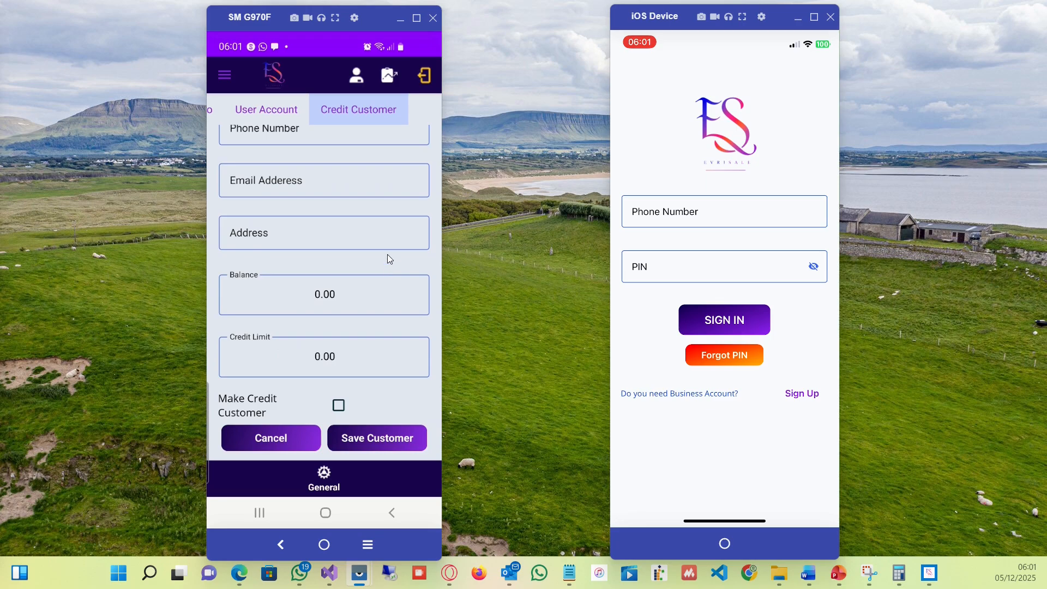
drag(388, 254, 404, 476)
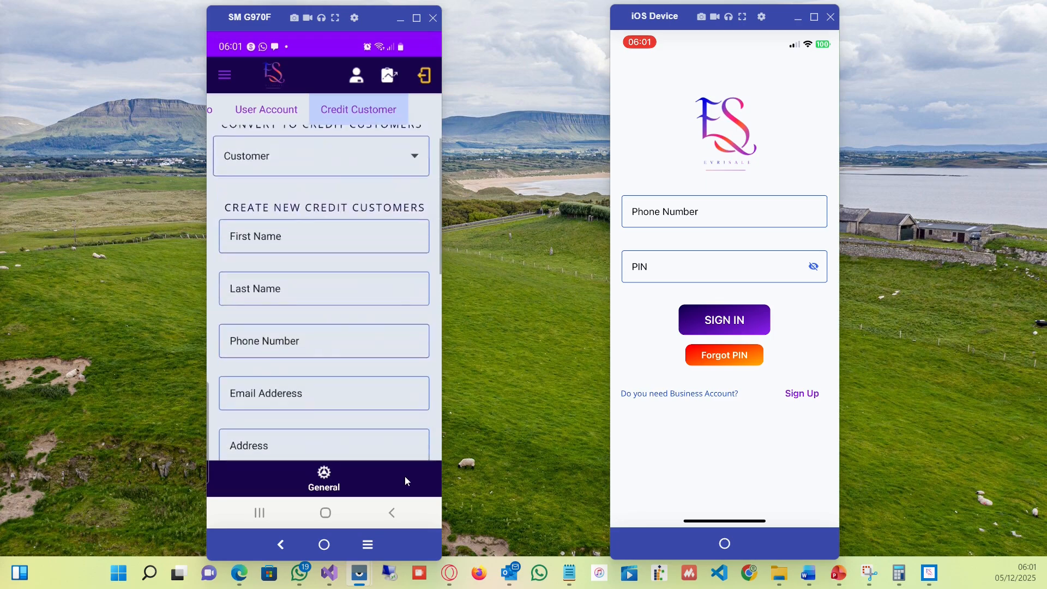
click(413, 159)
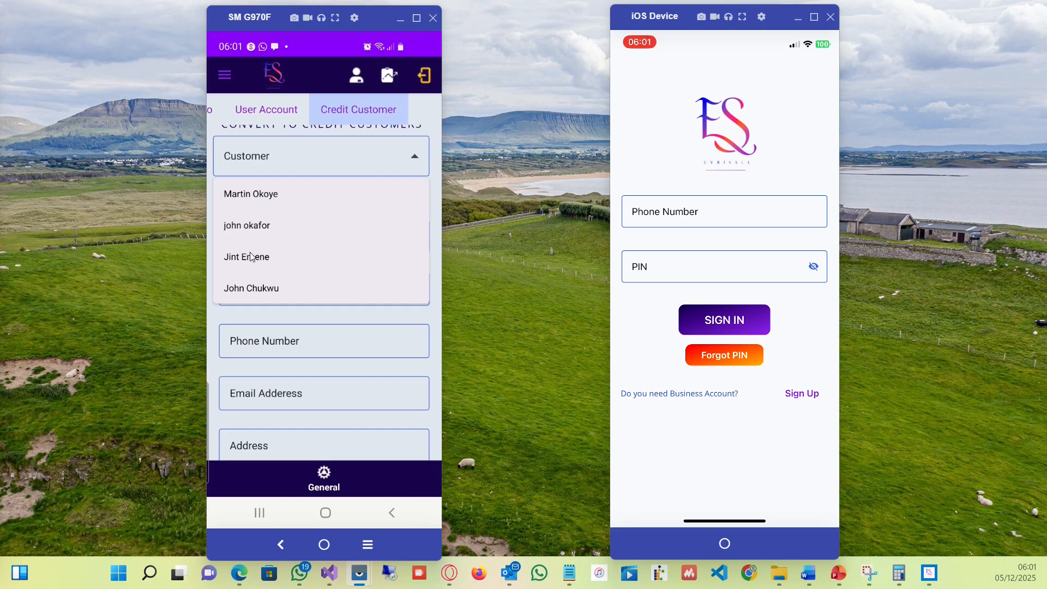
click(343, 365)
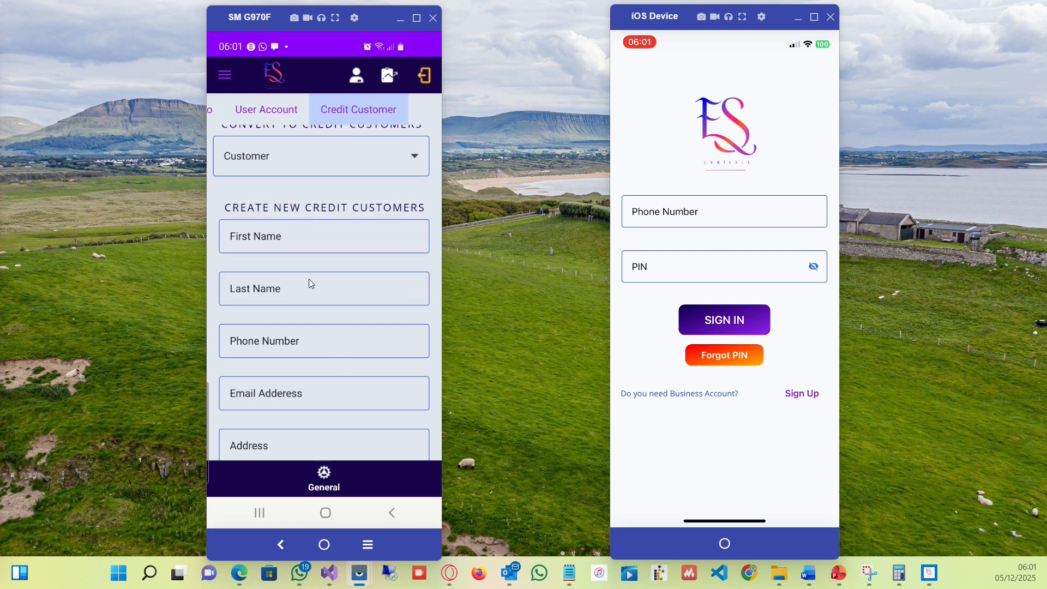
Enter the new credit customer's first name and last name.
click(291, 230)
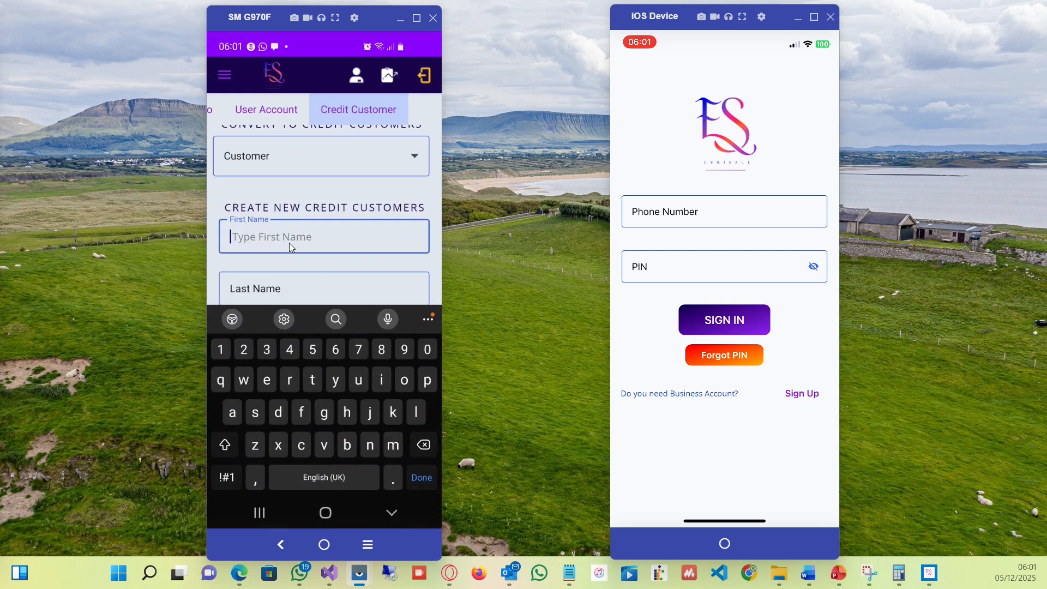
key(Tab)
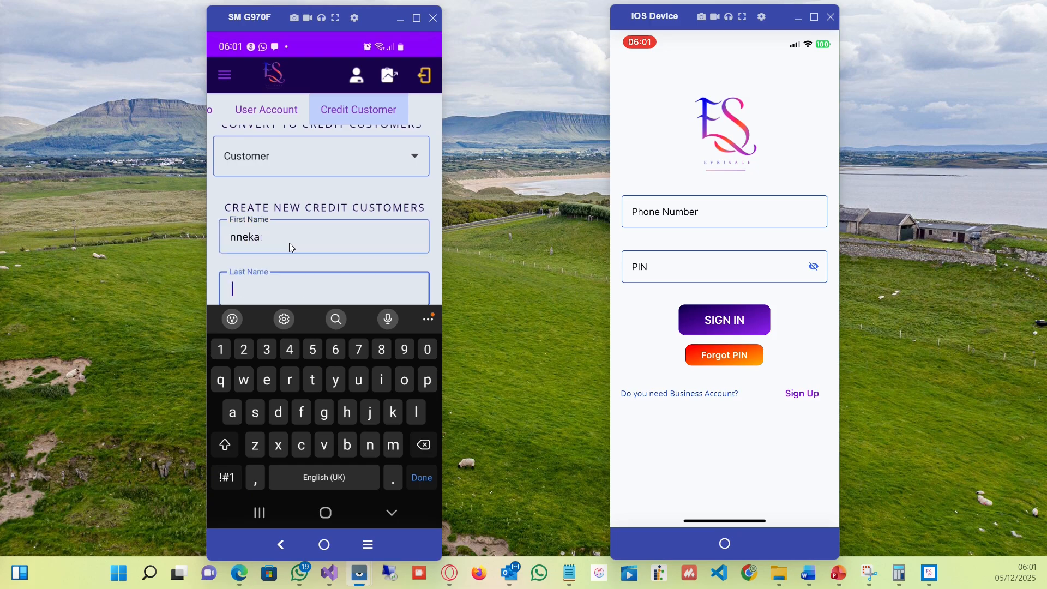
click(414, 480)
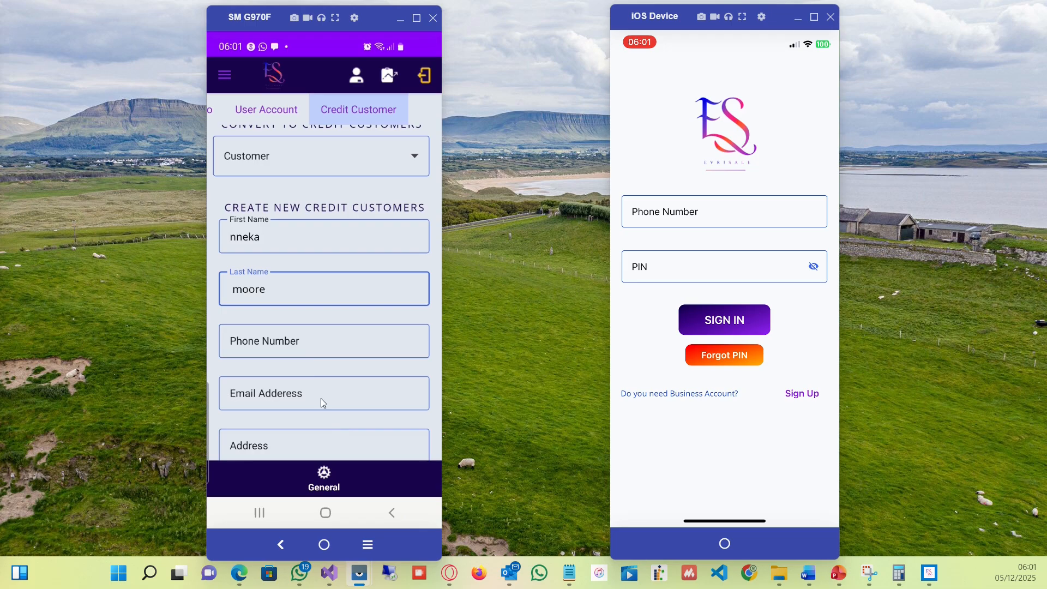
Enter the credit customer's phone number.
click(307, 353)
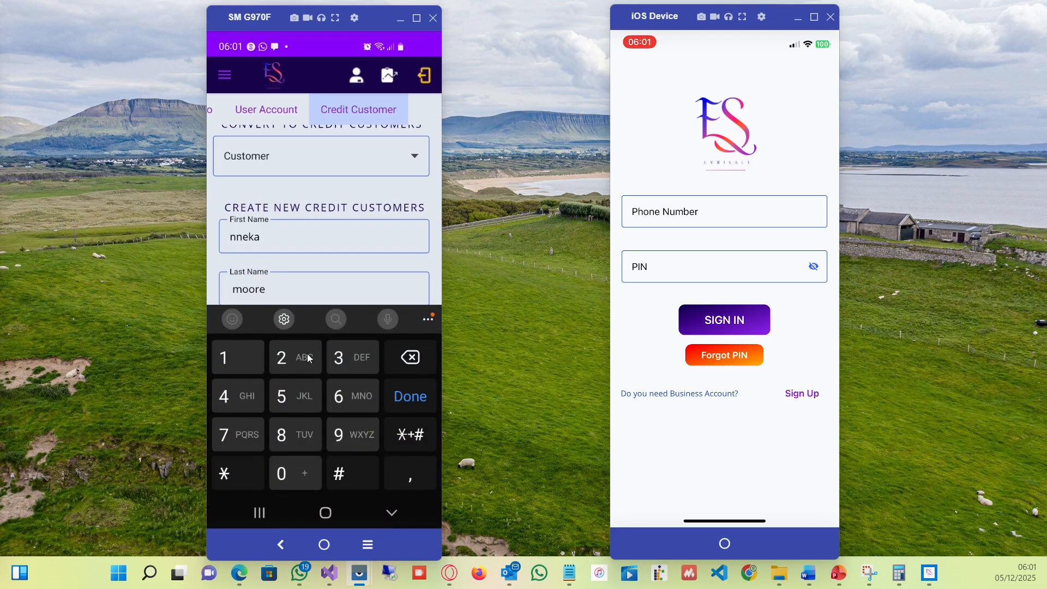
click(408, 402)
click(336, 392)
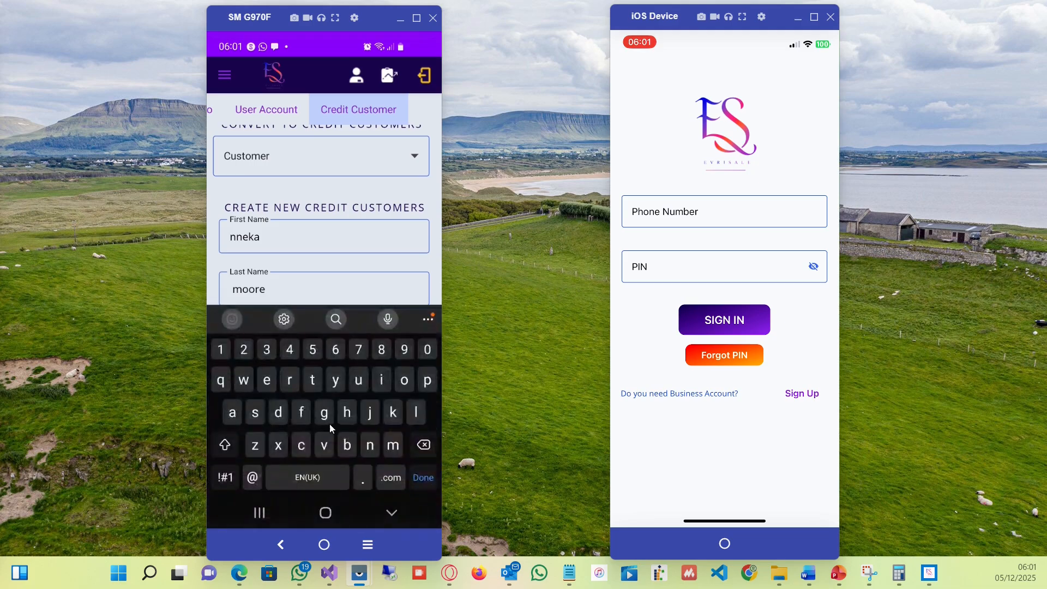
click(419, 478)
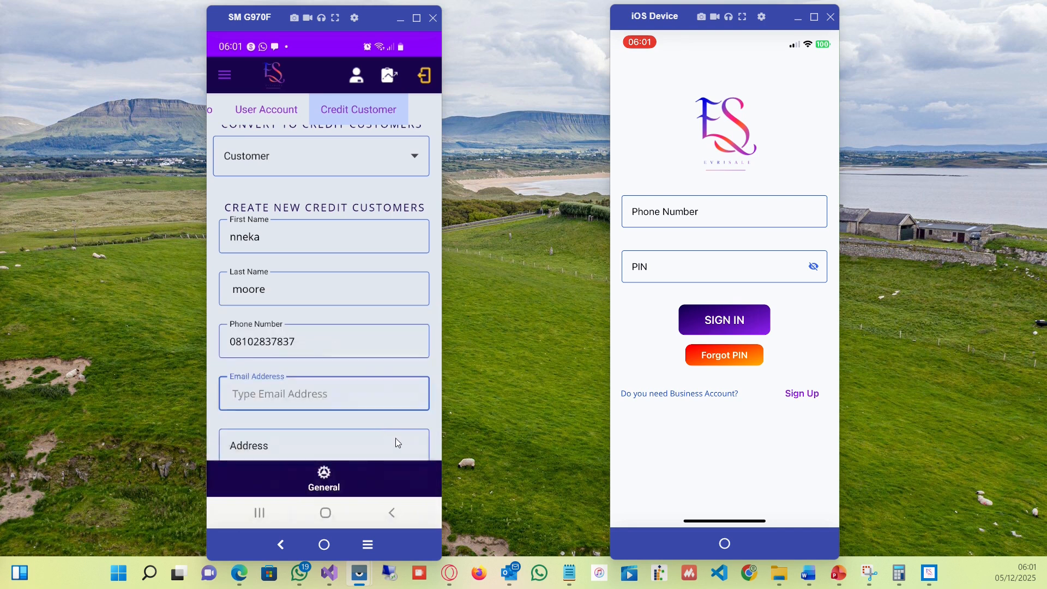
Fill in the credit customer's address.
drag(379, 431, 381, 325)
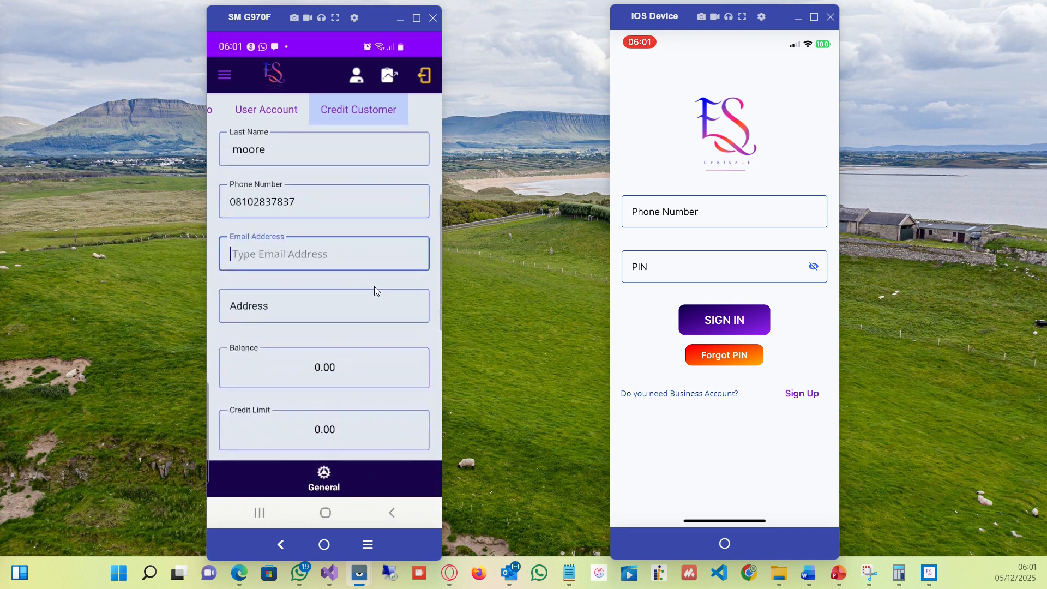
drag(374, 286, 345, 320)
click(341, 351)
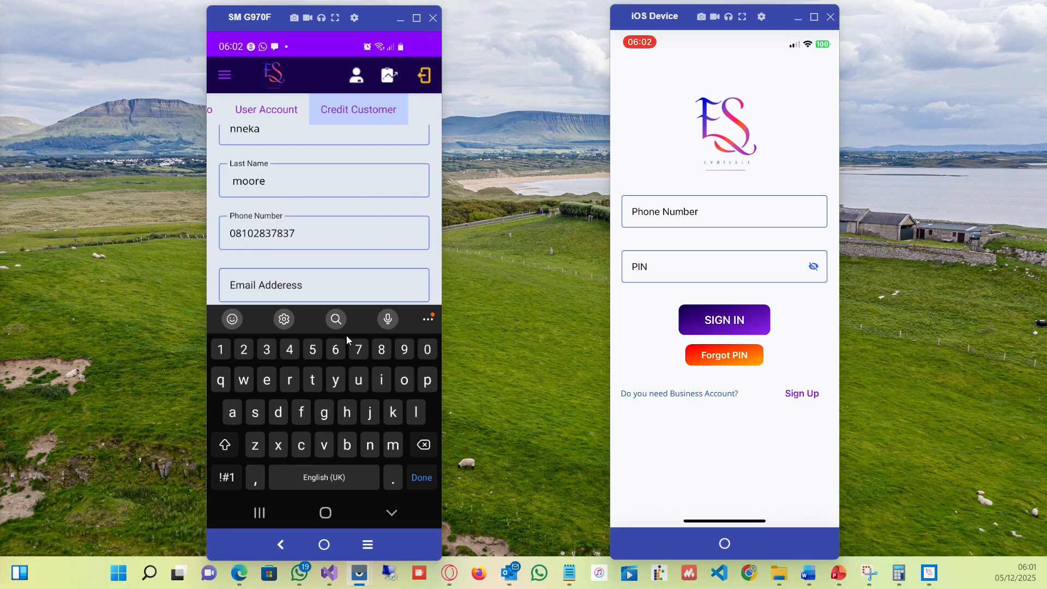
text(Nnewi)
click(420, 477)
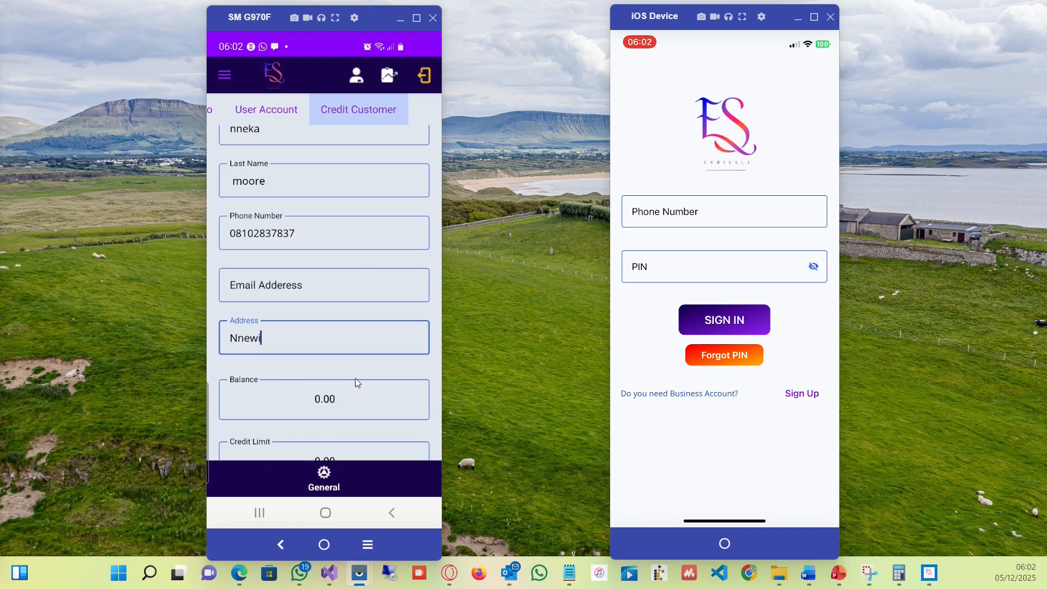
Set the credit customer's credit limit to 100000, mark them as a credit customer, and save the customer.
drag(365, 359, 368, 244)
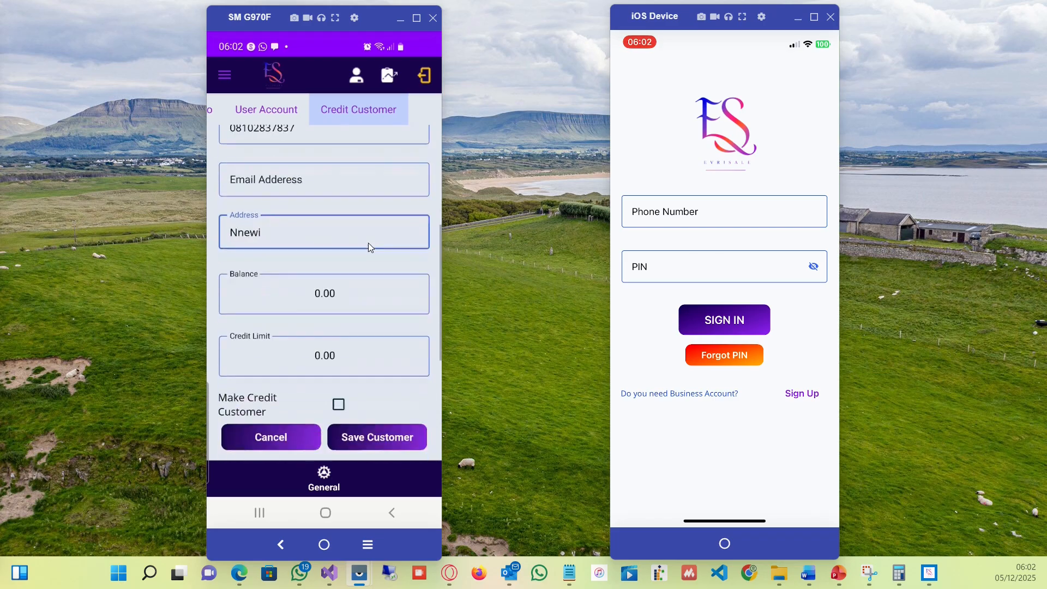
click(329, 360)
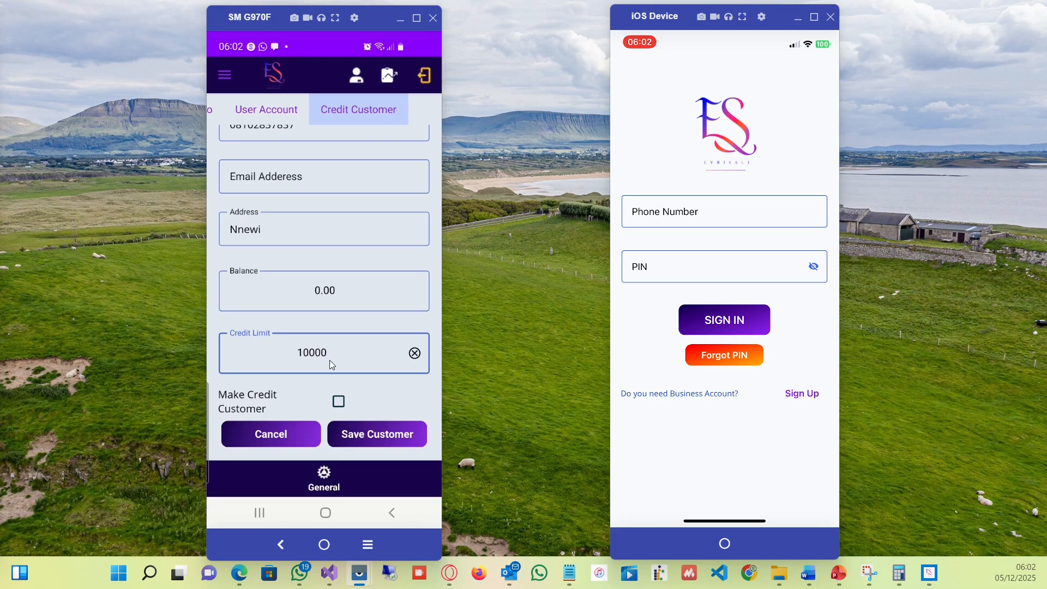
text(100000)
click(338, 402)
click(378, 433)
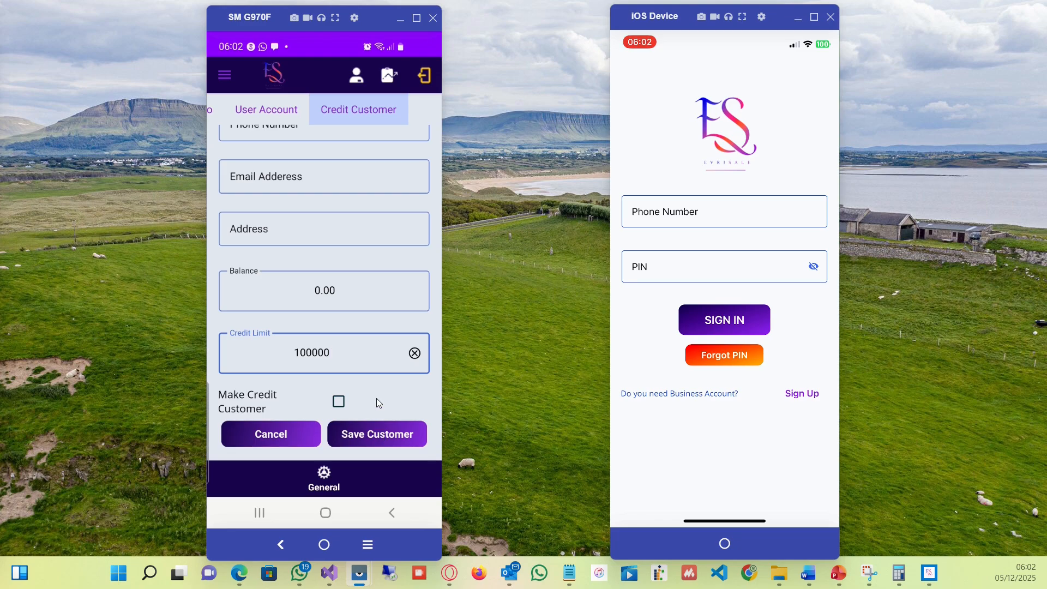
Open the newly saved customer from the credit customer list to review their details.
drag(376, 398, 356, 125)
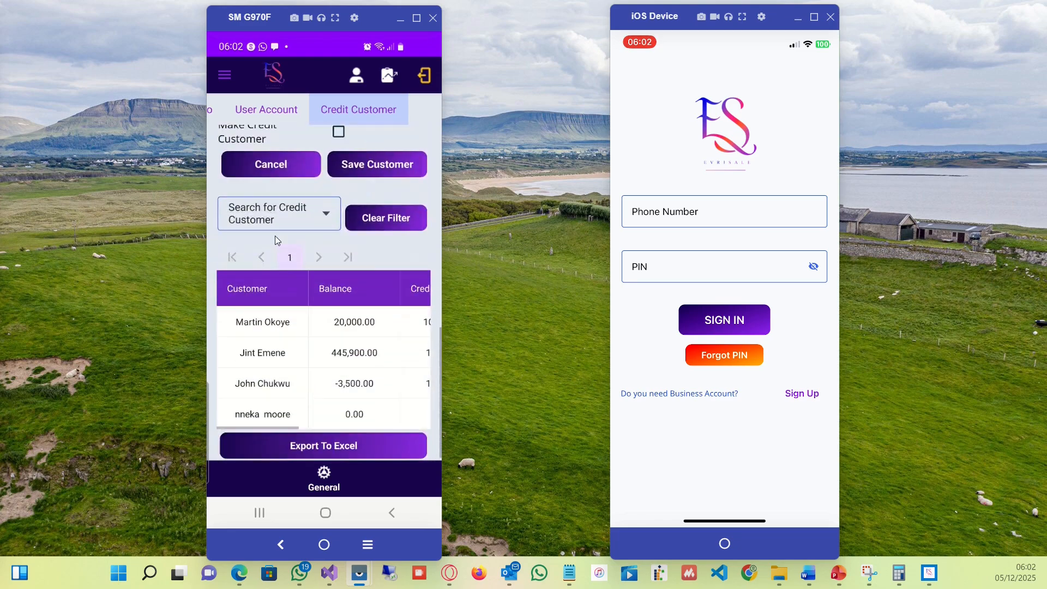
click(271, 415)
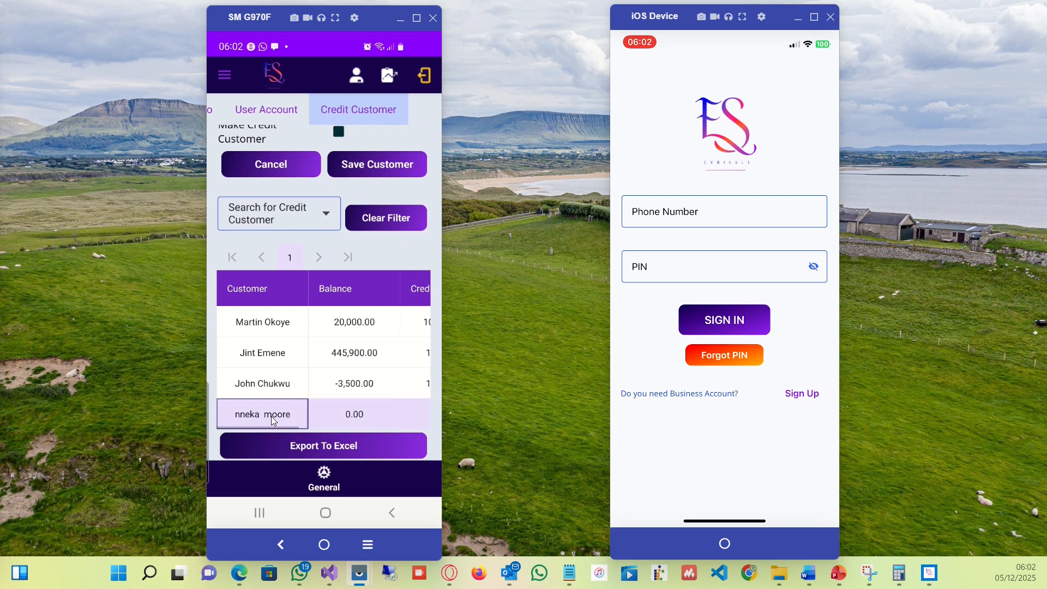
drag(374, 251, 386, 540)
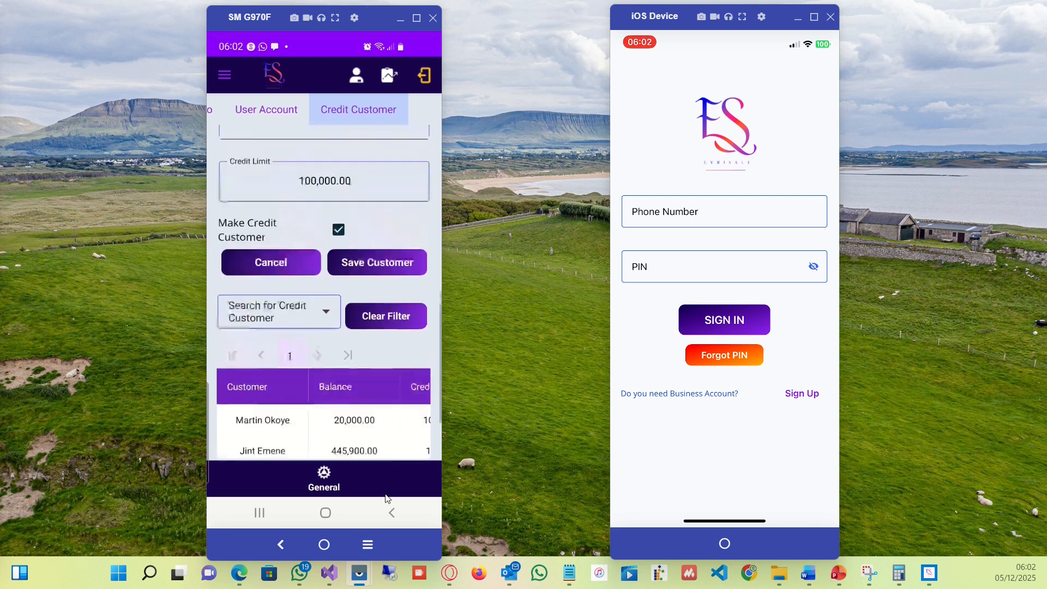
Go to Product and Supply and add a new product category named Car Sales.
click(223, 76)
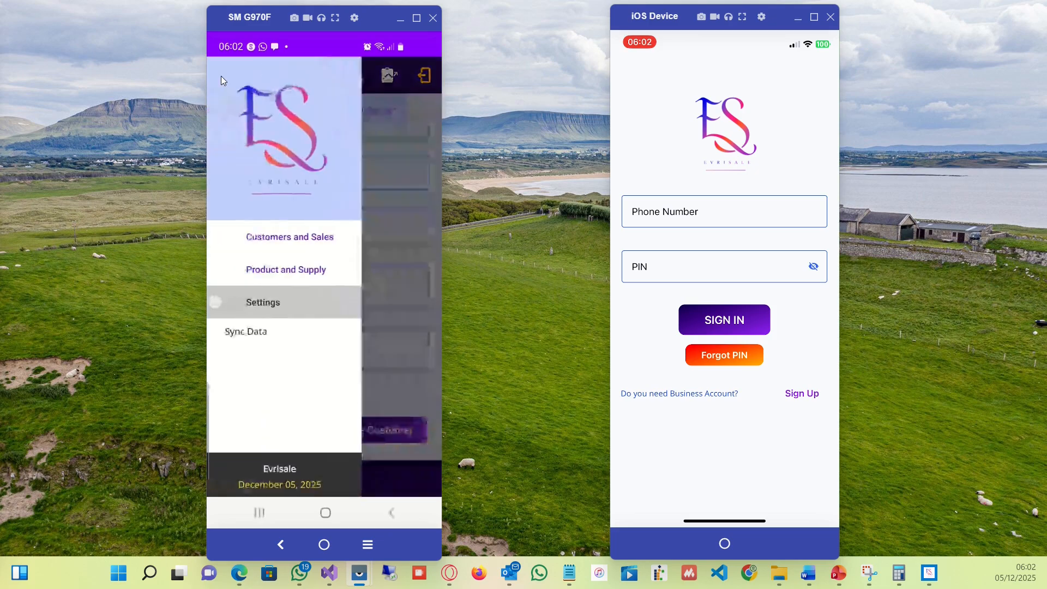
click(276, 272)
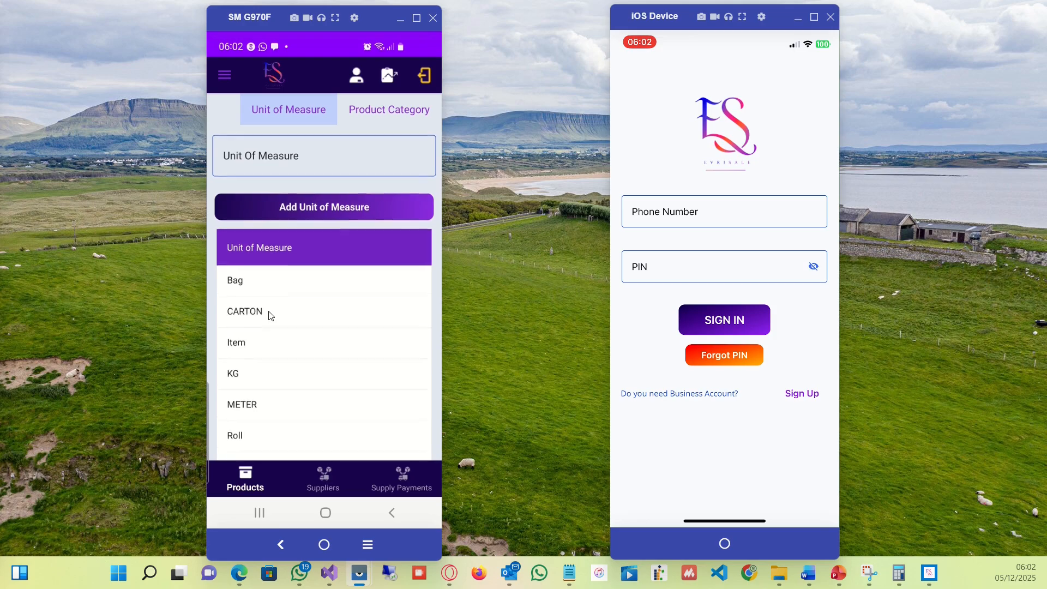
click(358, 109)
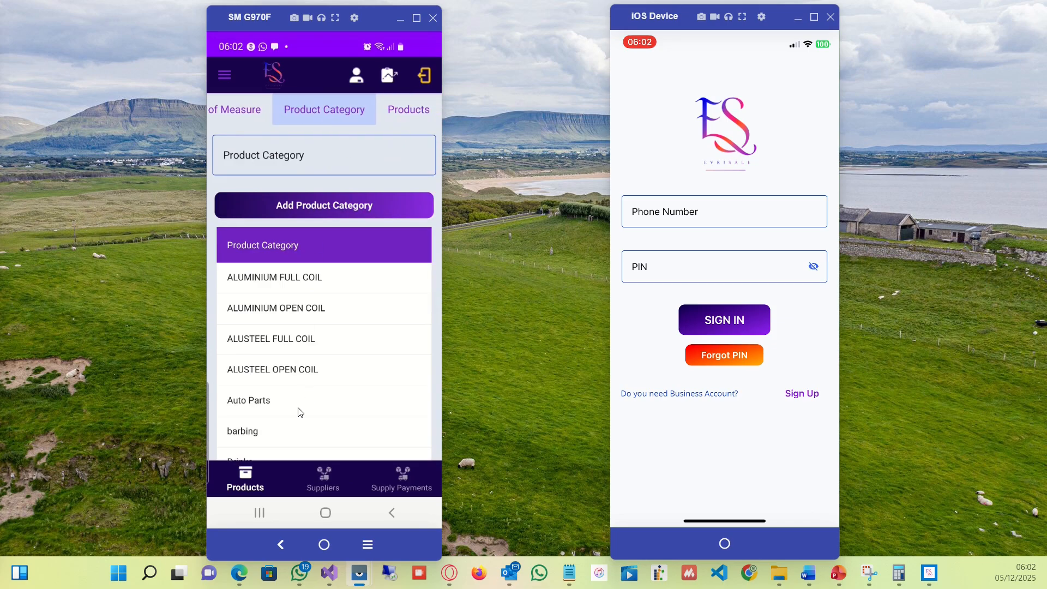
drag(344, 387, 358, 409)
click(313, 155)
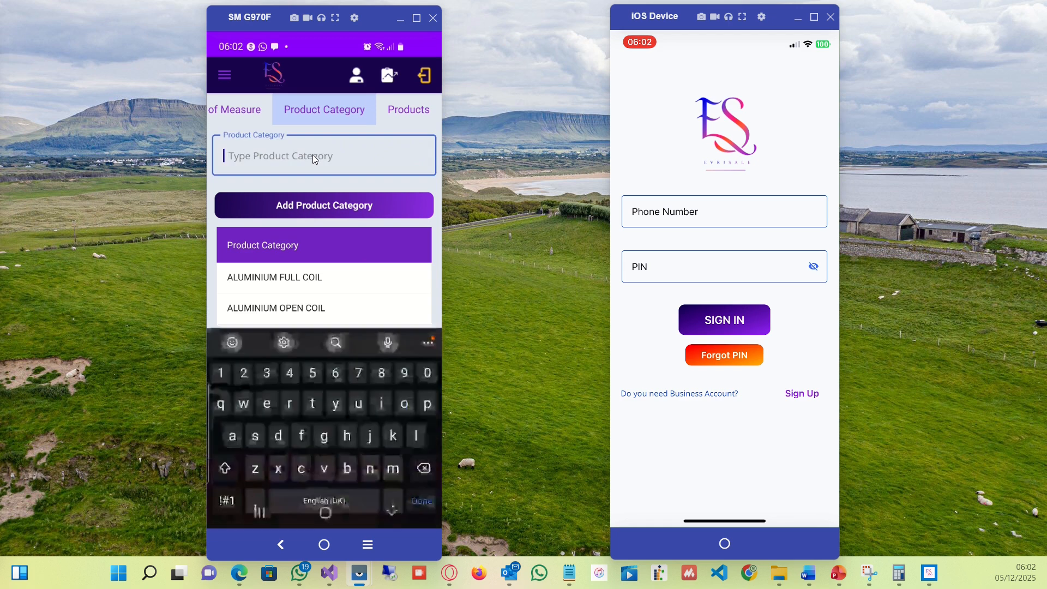
text(Car)
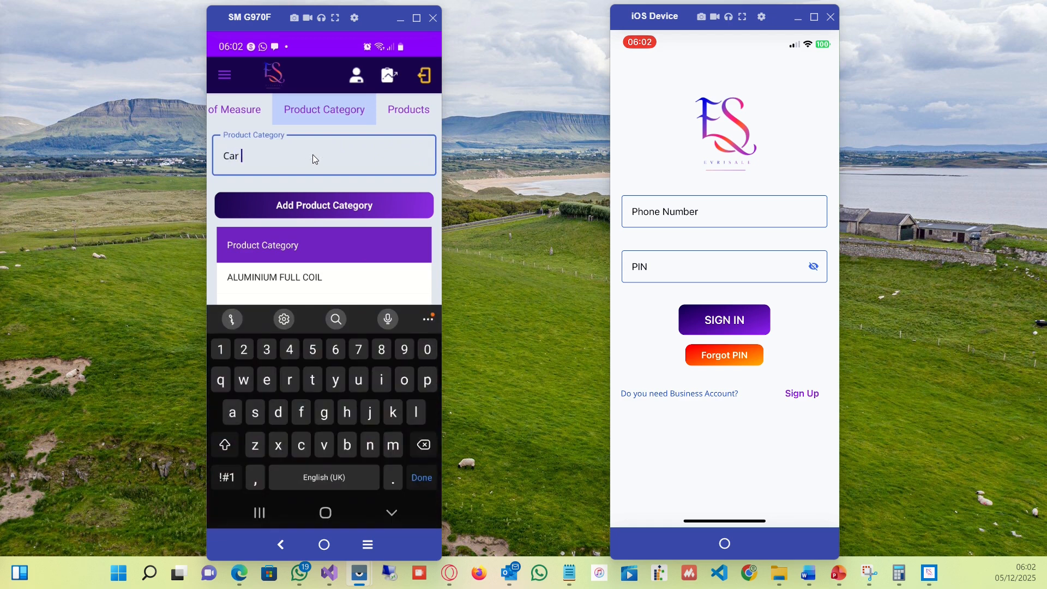
text( Sales)
click(375, 205)
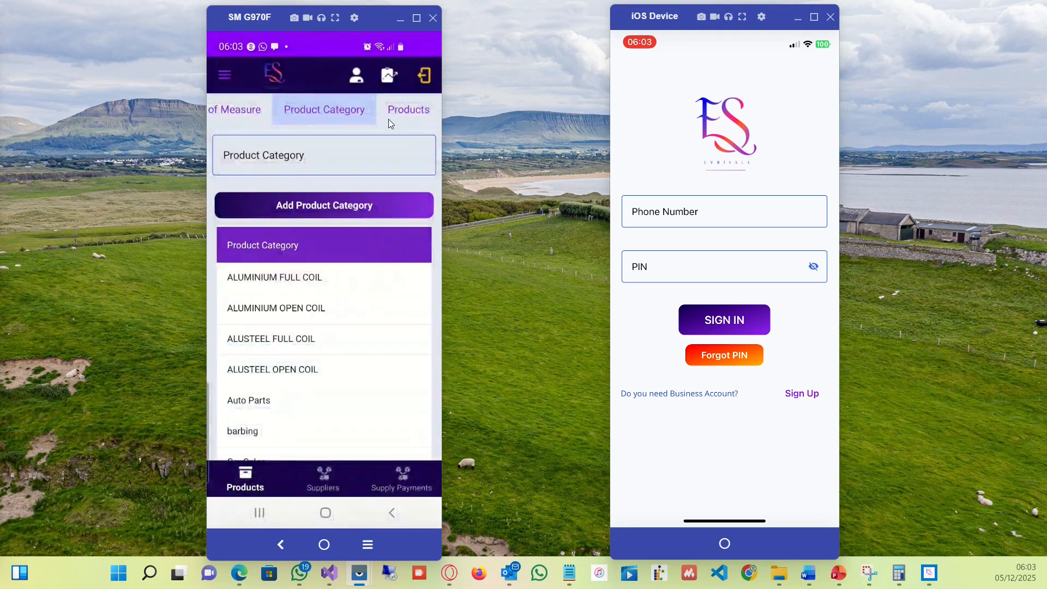
Start a new product in the Car Sales category and name it Volvo XC60.
click(395, 107)
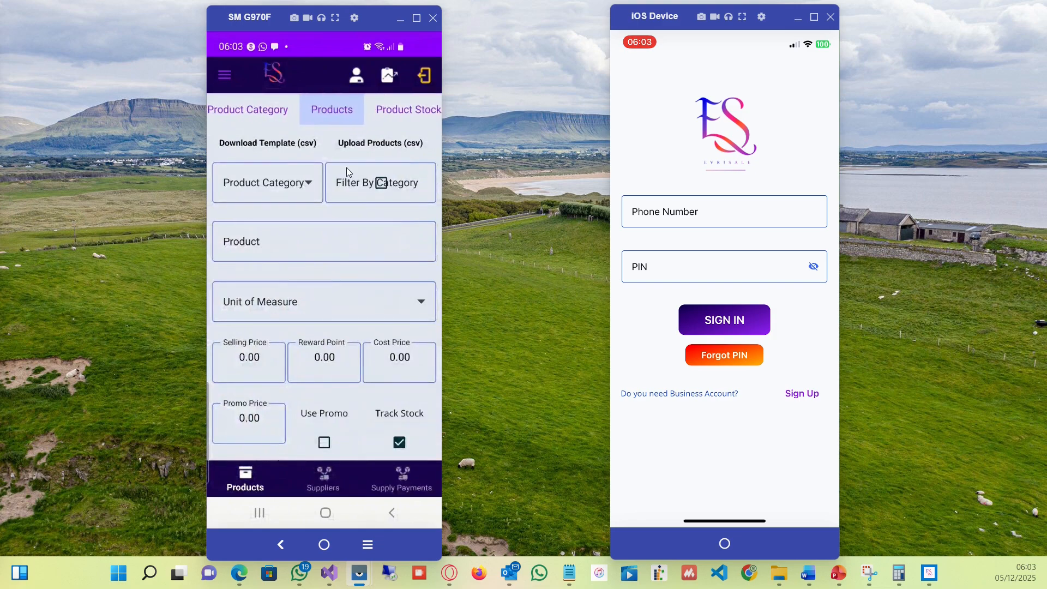
click(309, 184)
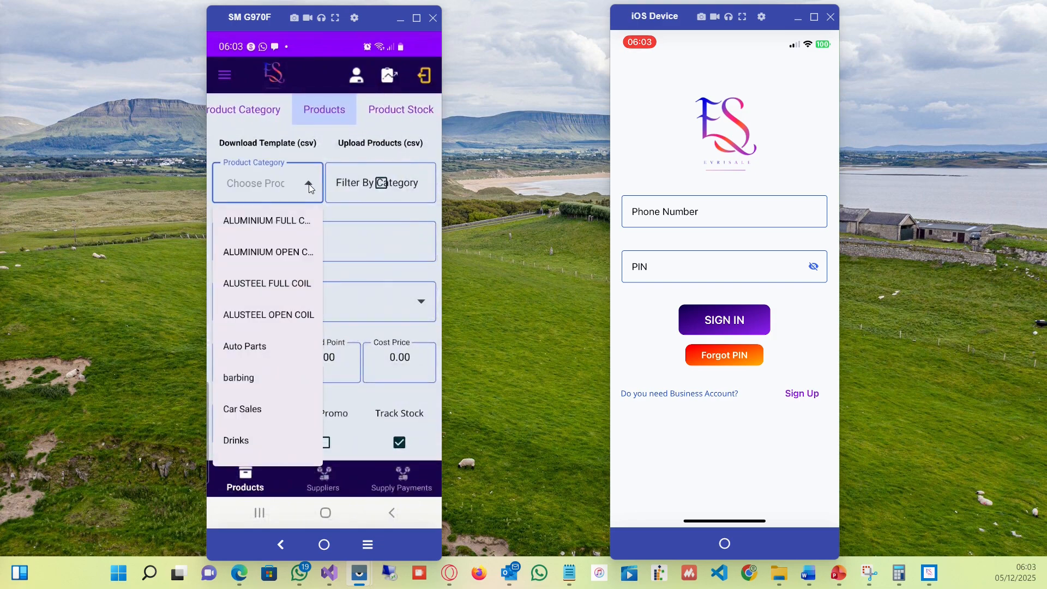
click(241, 416)
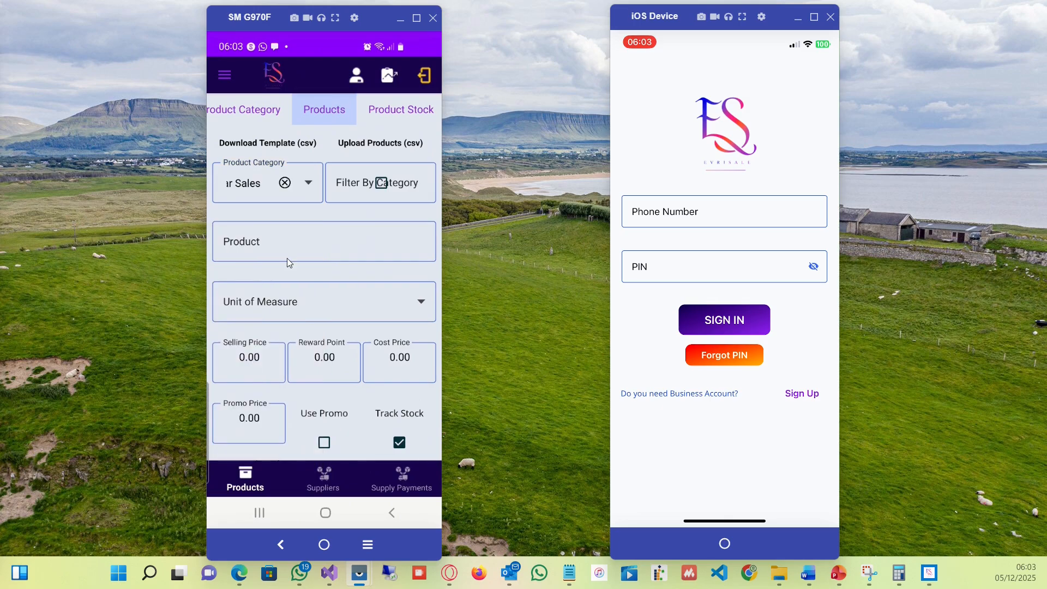
click(287, 258)
text(Vo)
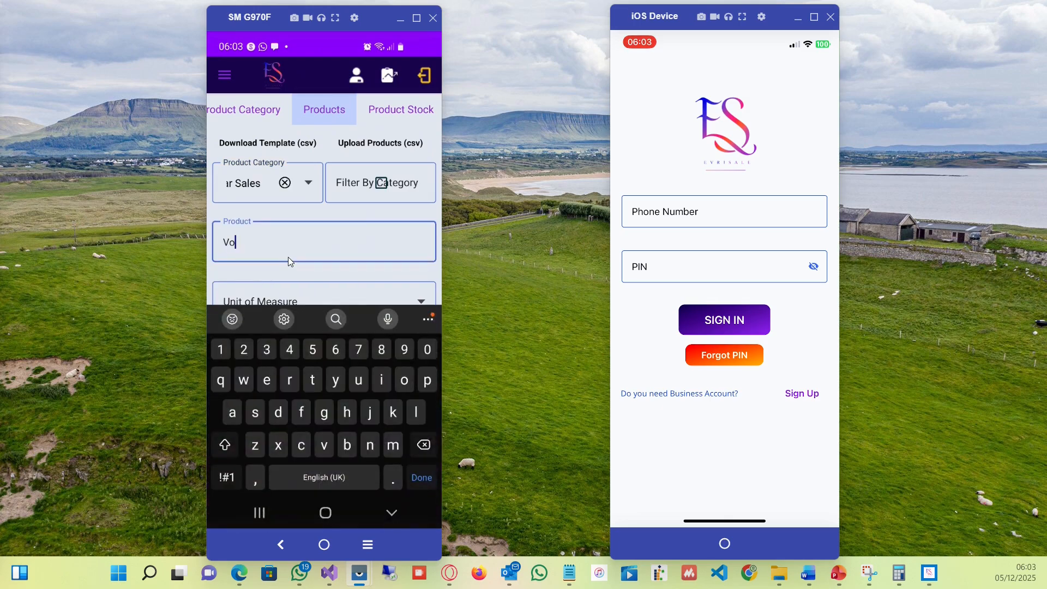
text(lvo XC60)
Set the new product's unit of measure to Item.
click(415, 304)
click(414, 303)
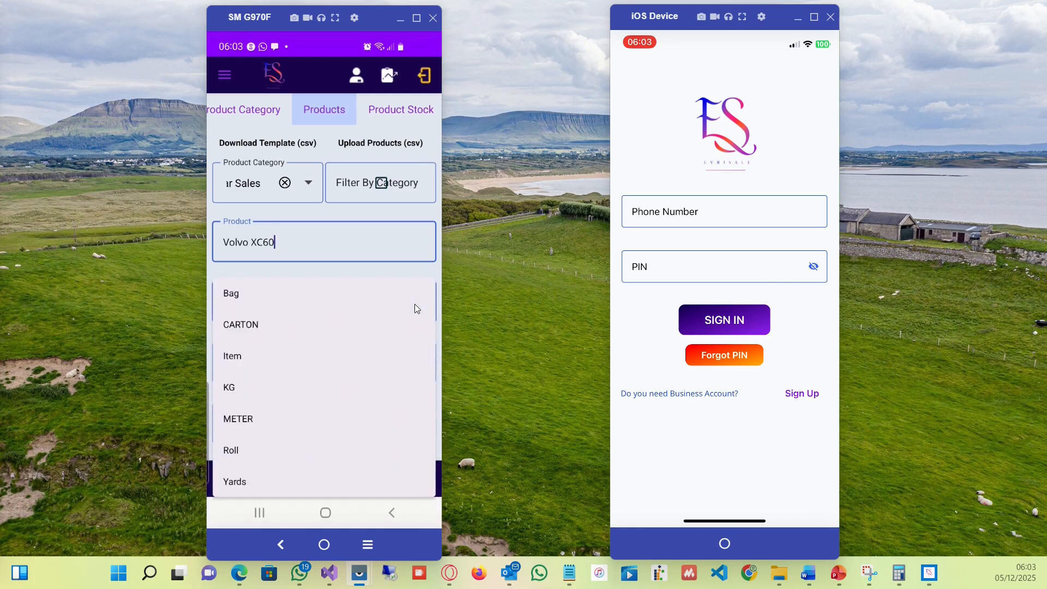
click(415, 303)
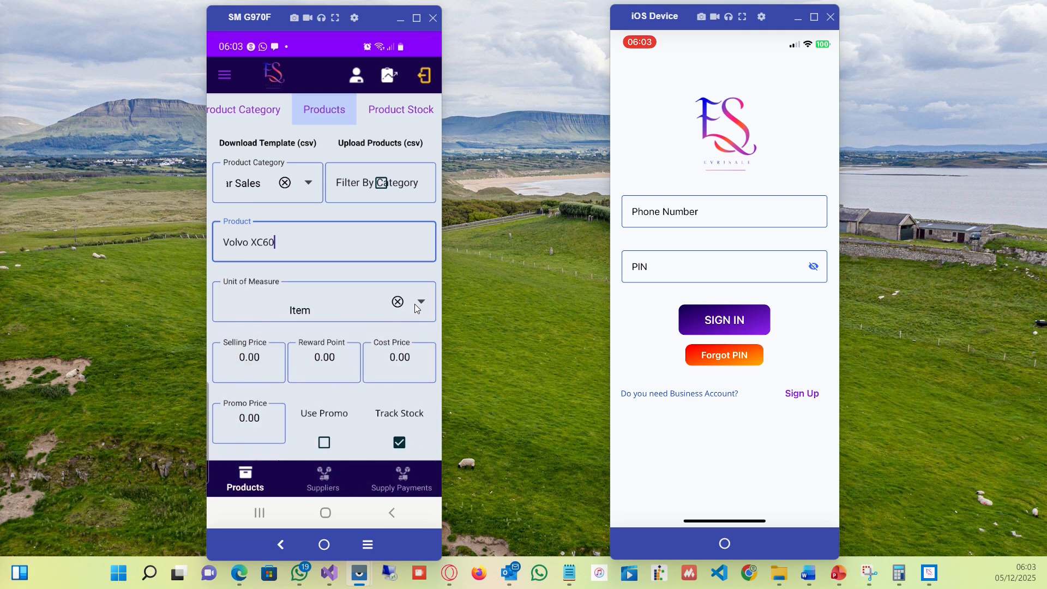
Set the product's selling price to 20,000,000 and its cost price to 15,000,000.
scroll(414, 304, down, 1)
key(Tab)
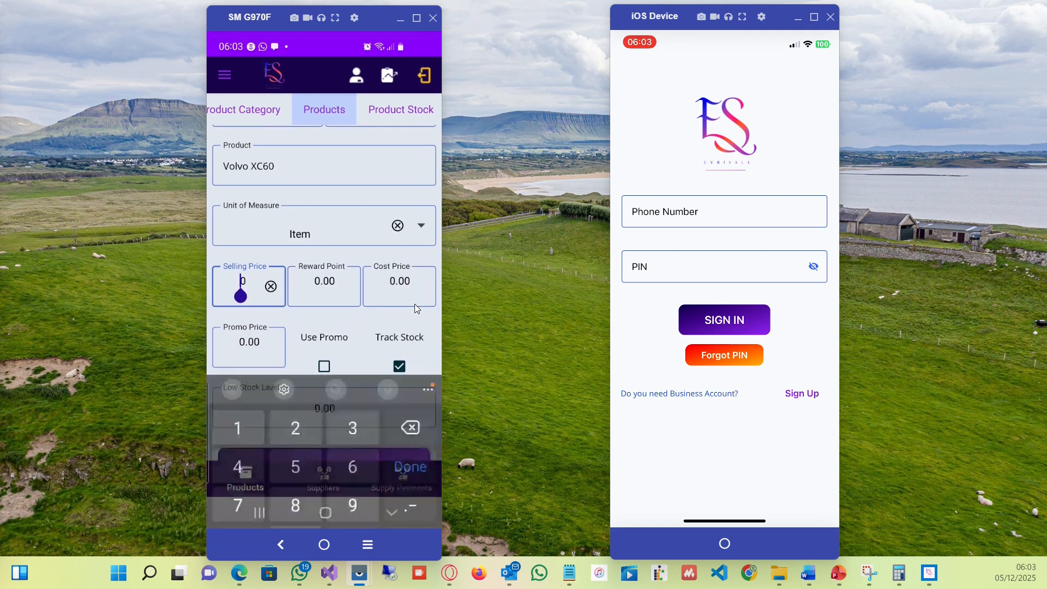
text(20000)
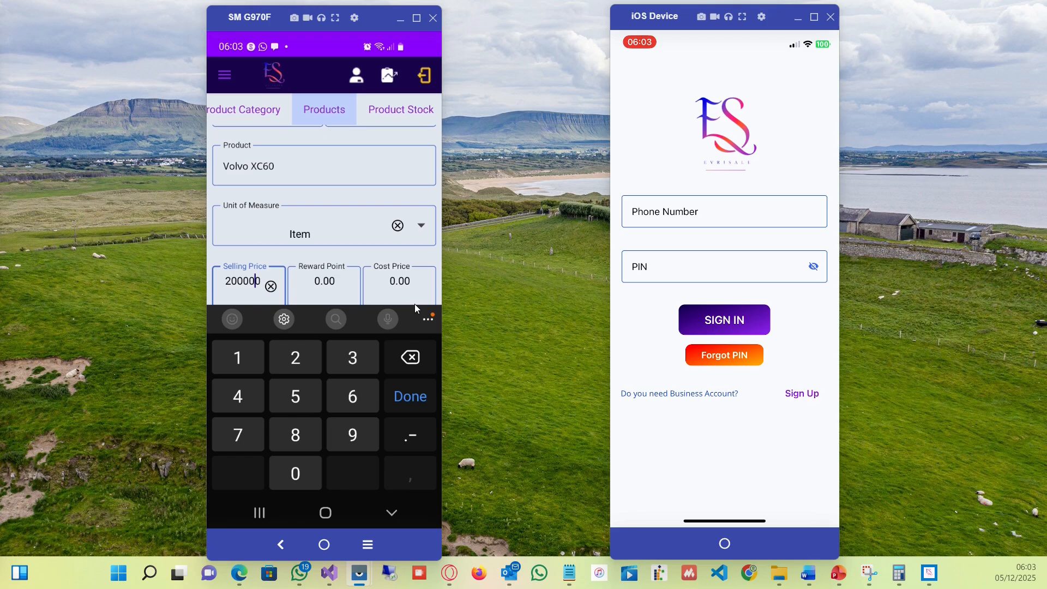
text(000)
click(415, 304)
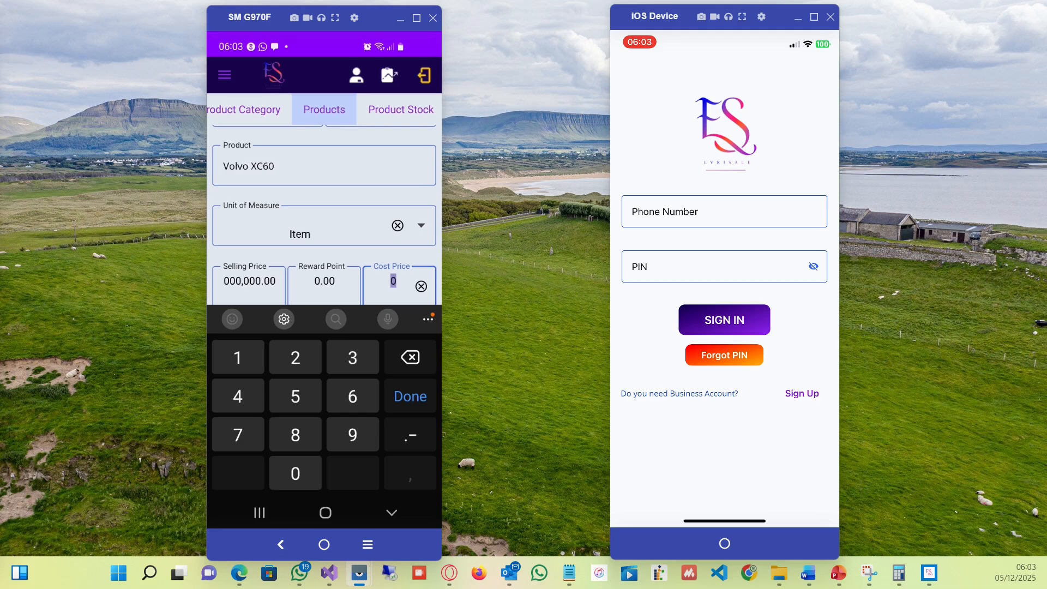
text(1)
text(5000000)
key(Return)
Set the low stock level to 2 and add the Volvo XC60 product.
scroll(324, 295, down, 2)
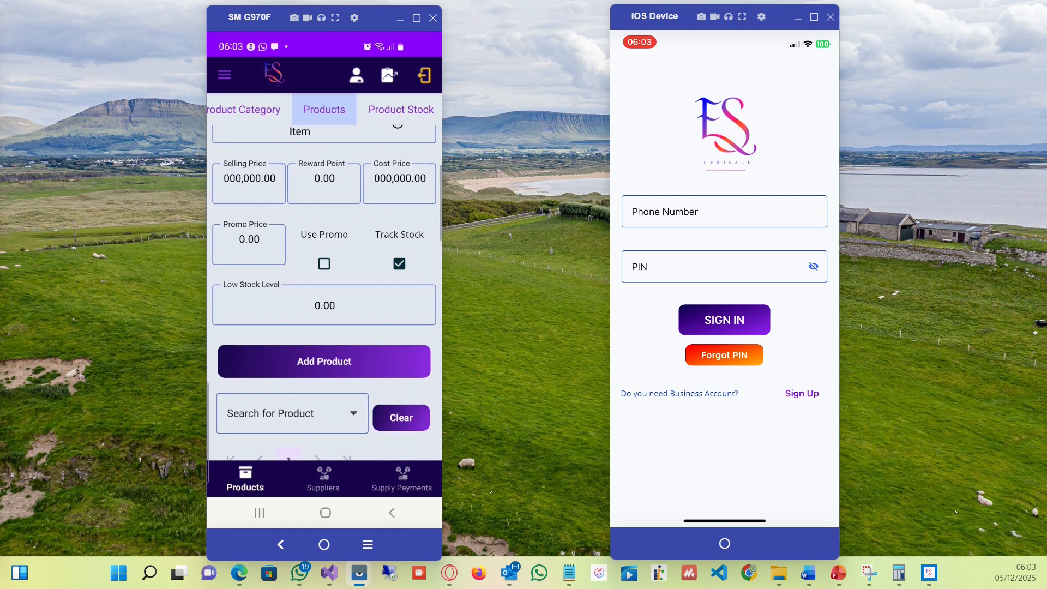
click(324, 305)
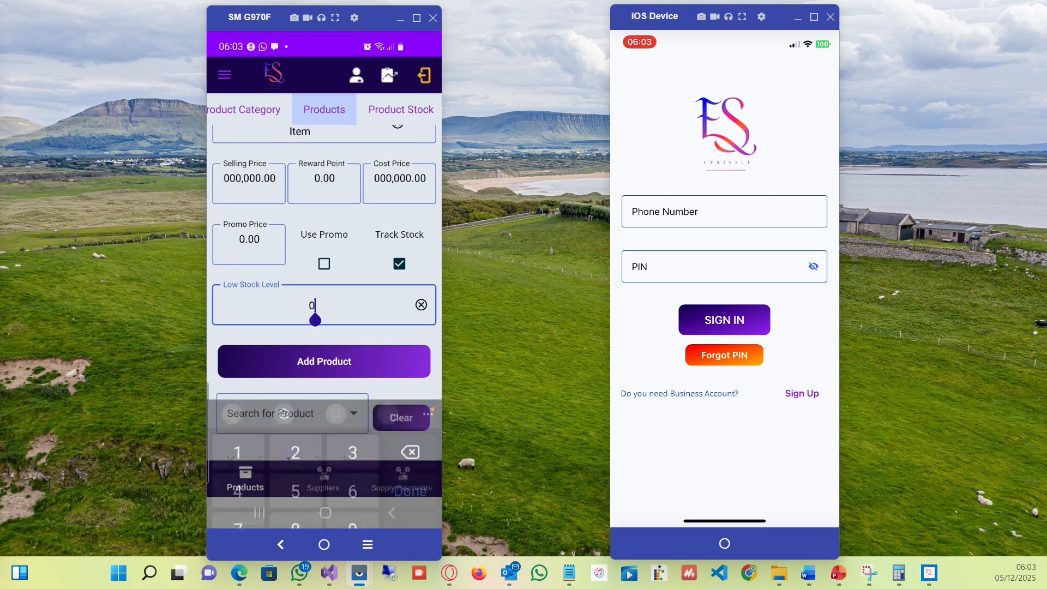
key(BackSpace)
text(2)
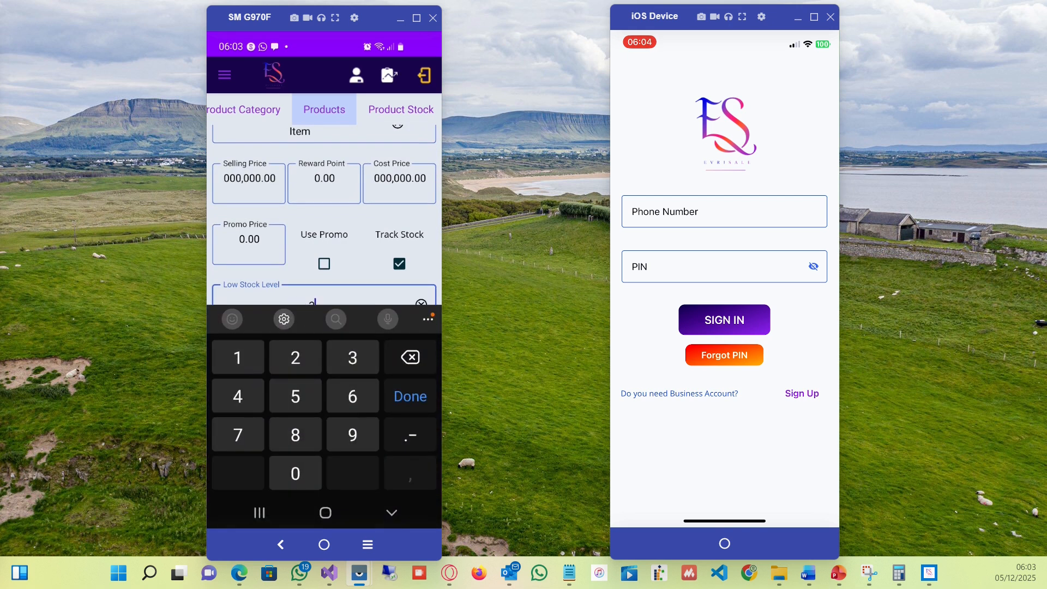
key(Return)
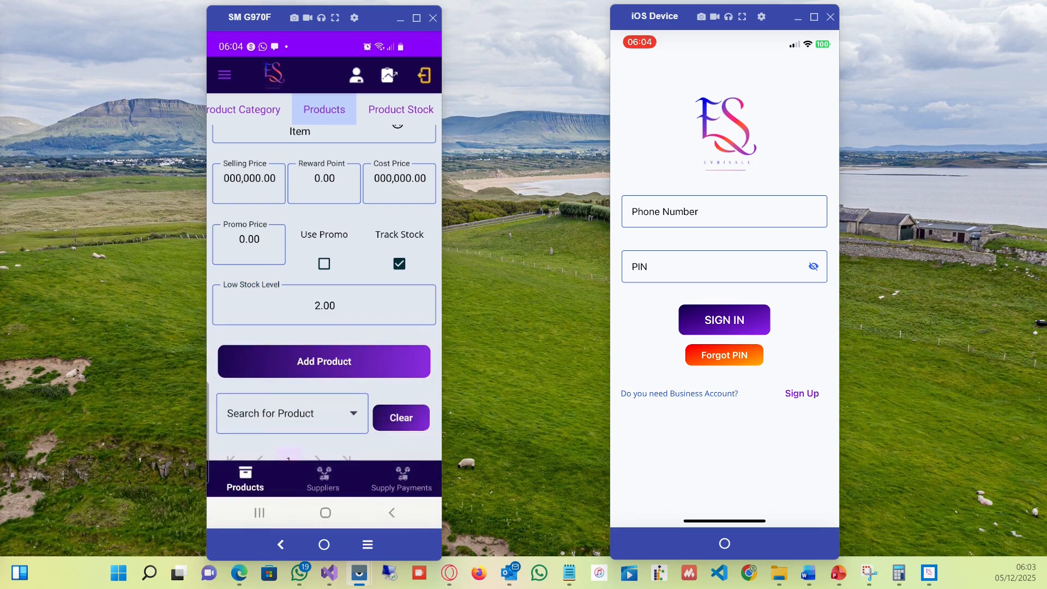
click(324, 361)
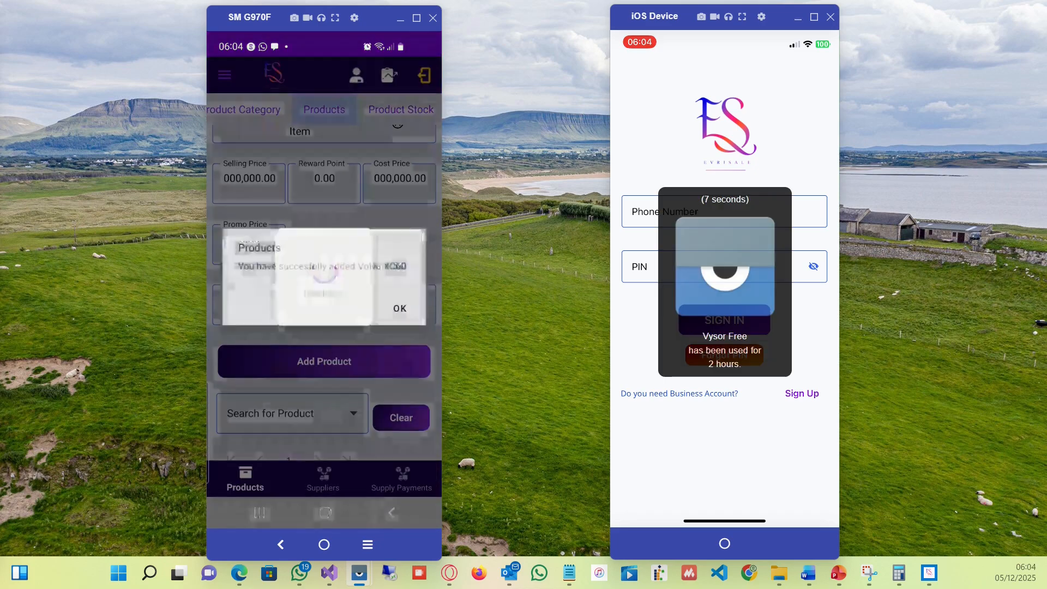
click(400, 308)
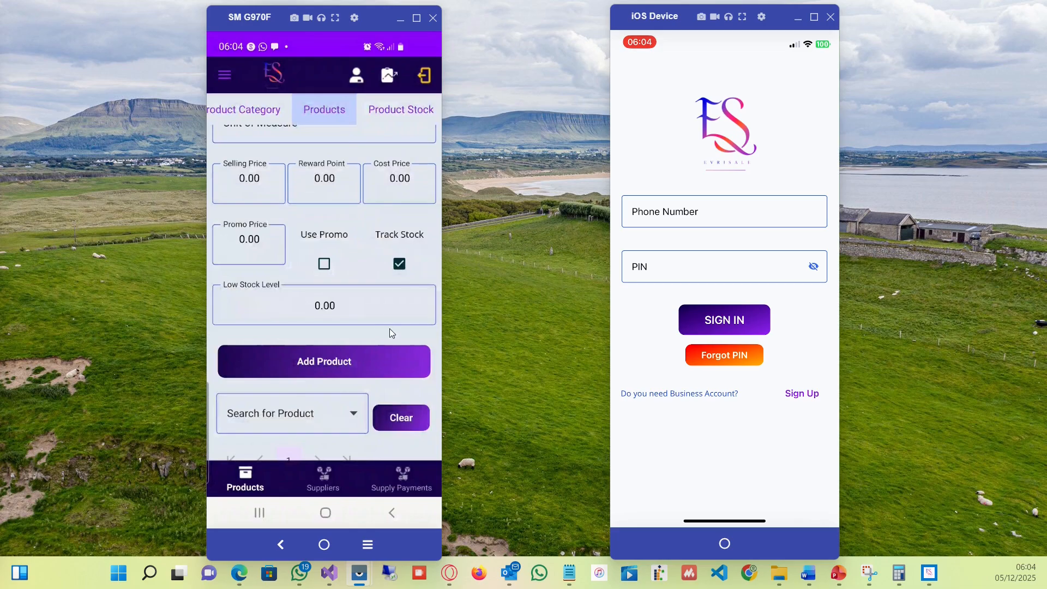
Scroll through the product list and its columns to check the newly added product.
drag(389, 329, 358, 100)
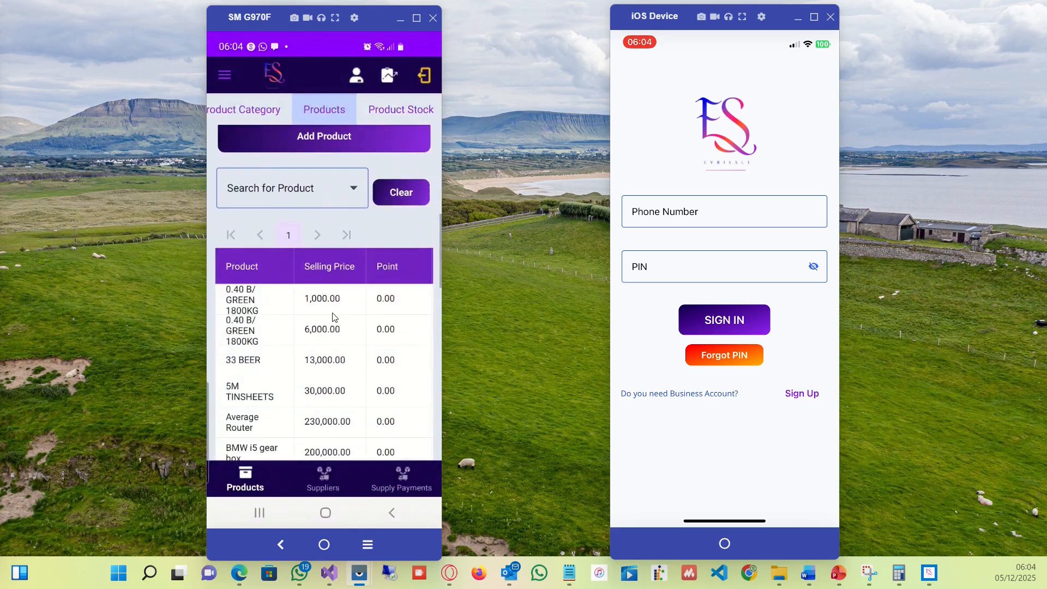
drag(332, 289, 329, 96)
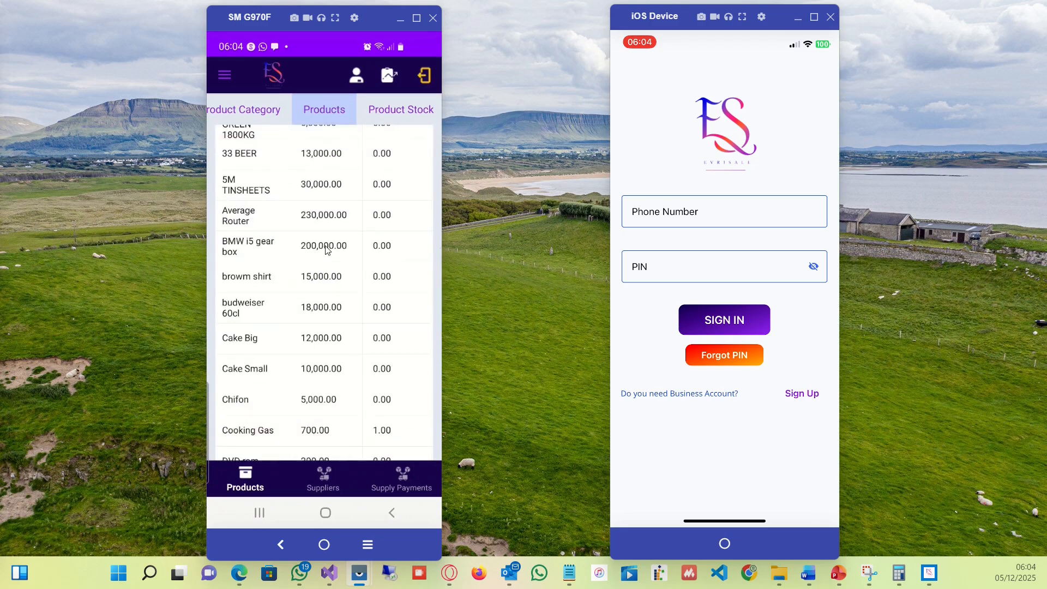
drag(297, 355, 298, 153)
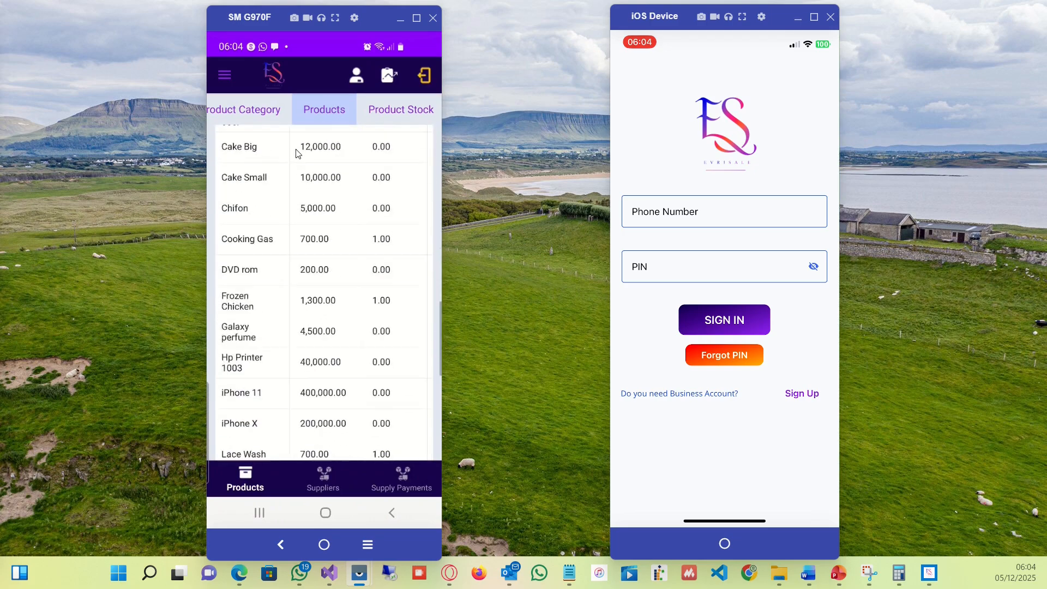
drag(286, 306, 273, 57)
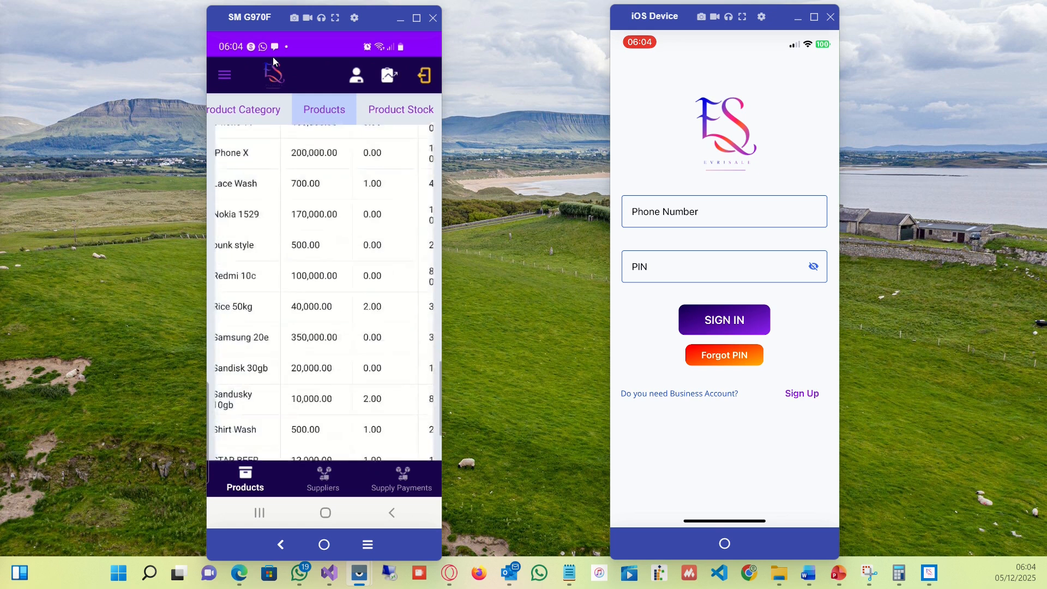
scroll(270, 393, down, 3)
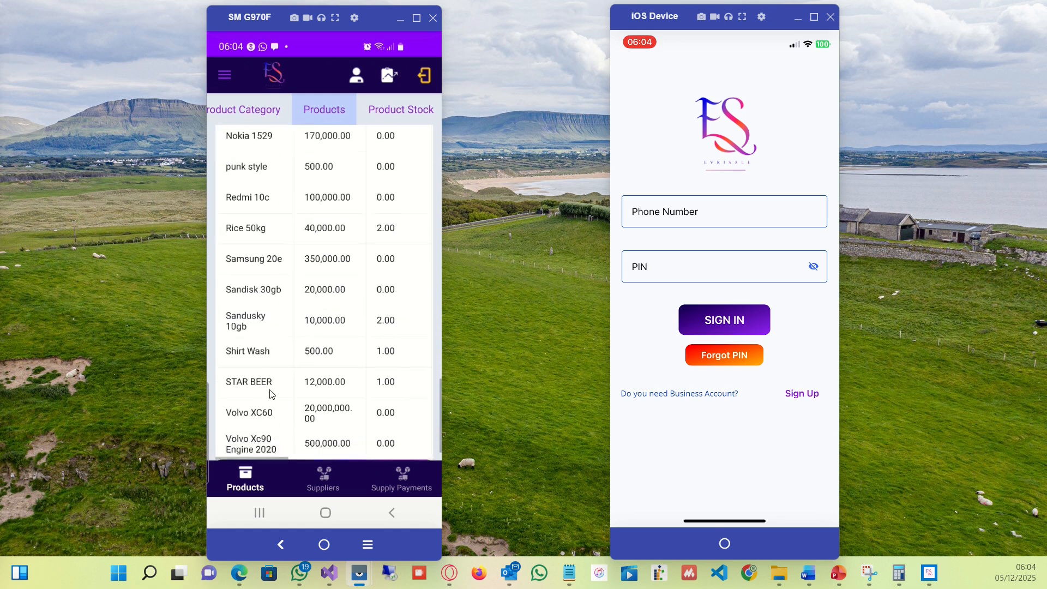
scroll(270, 393, down, 1)
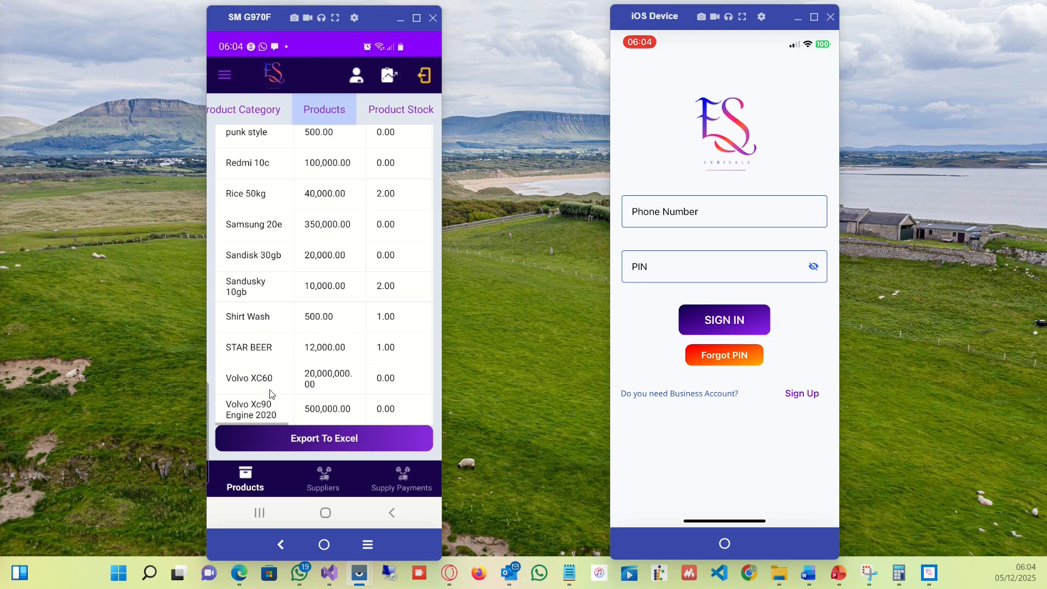
scroll(272, 394, right, 5)
scroll(271, 394, left, 5)
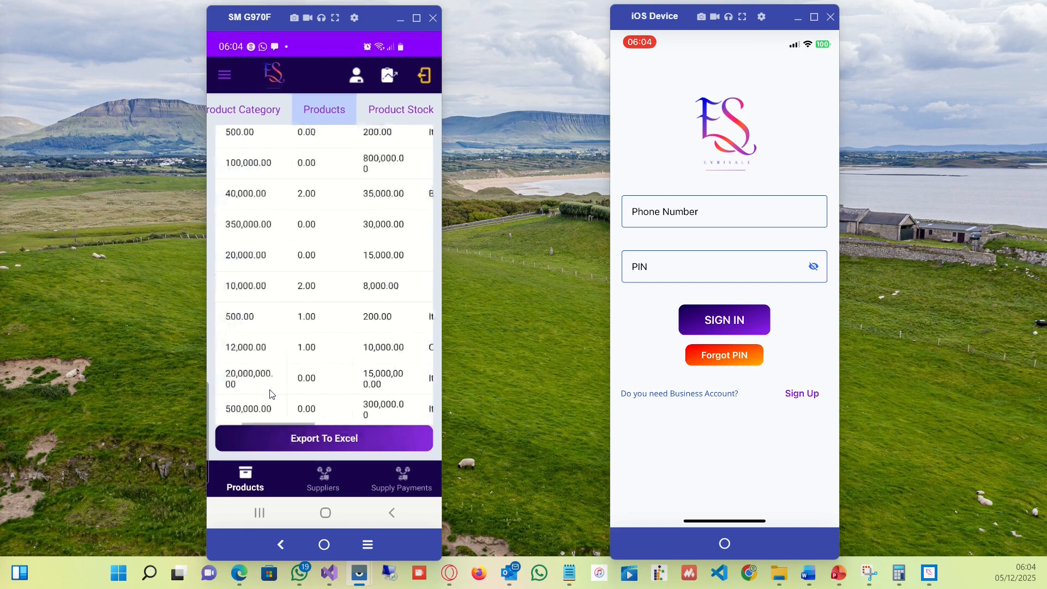
scroll(271, 394, up, 3)
scroll(271, 394, down, 3)
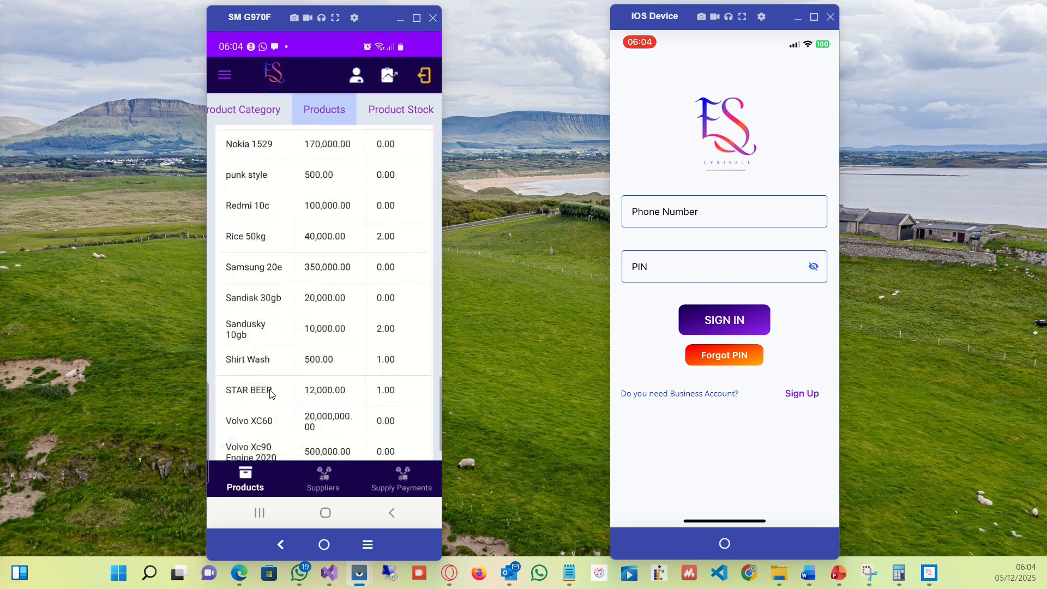
Scroll through the product list and form, then close the low stock products alert.
scroll(271, 394, down, 2)
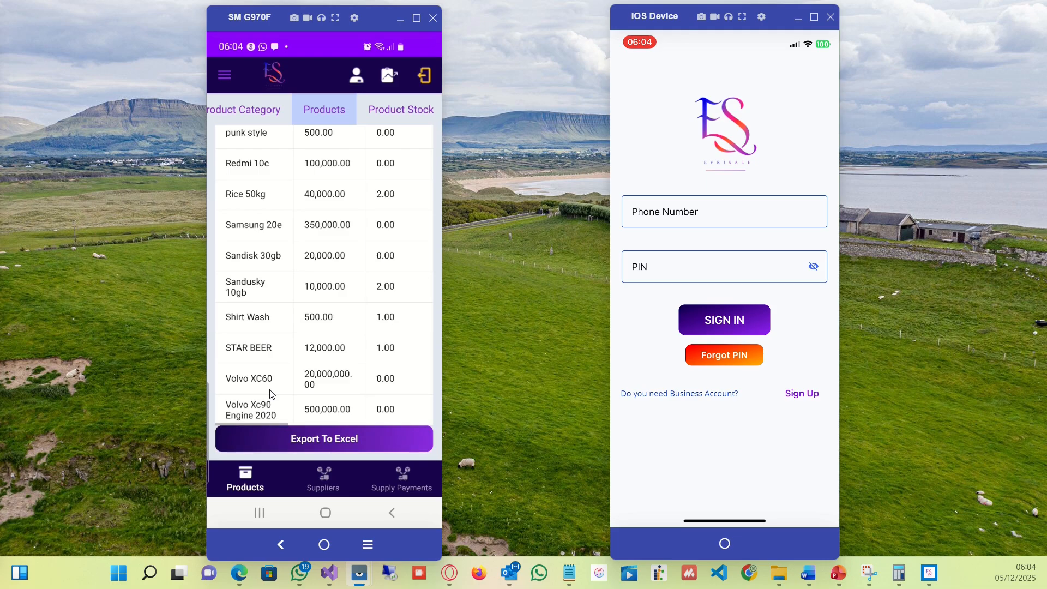
scroll(271, 394, up, 5)
scroll(271, 394, up, 10)
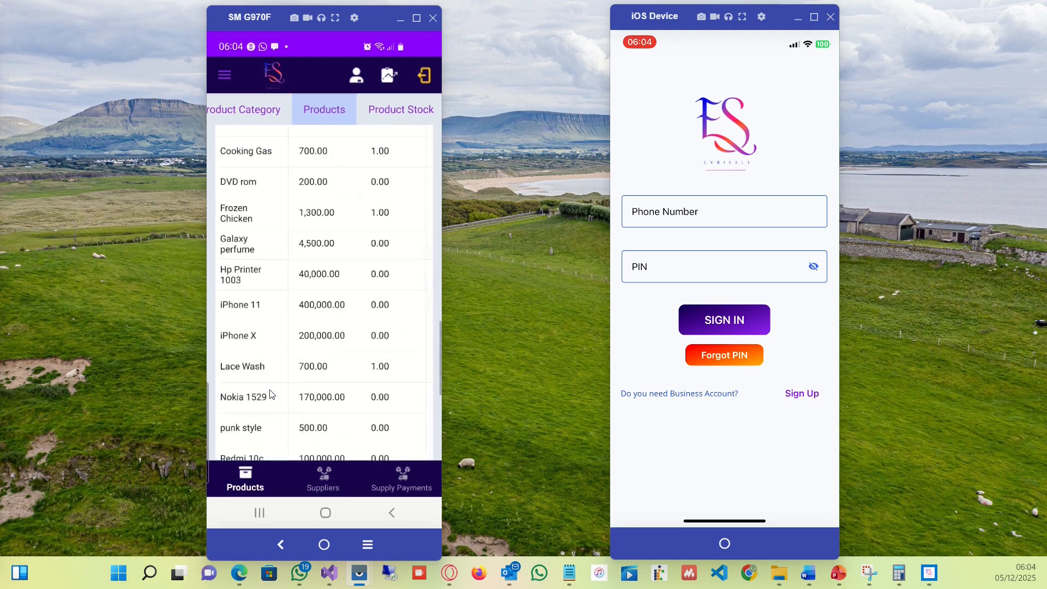
scroll(271, 394, up, 3)
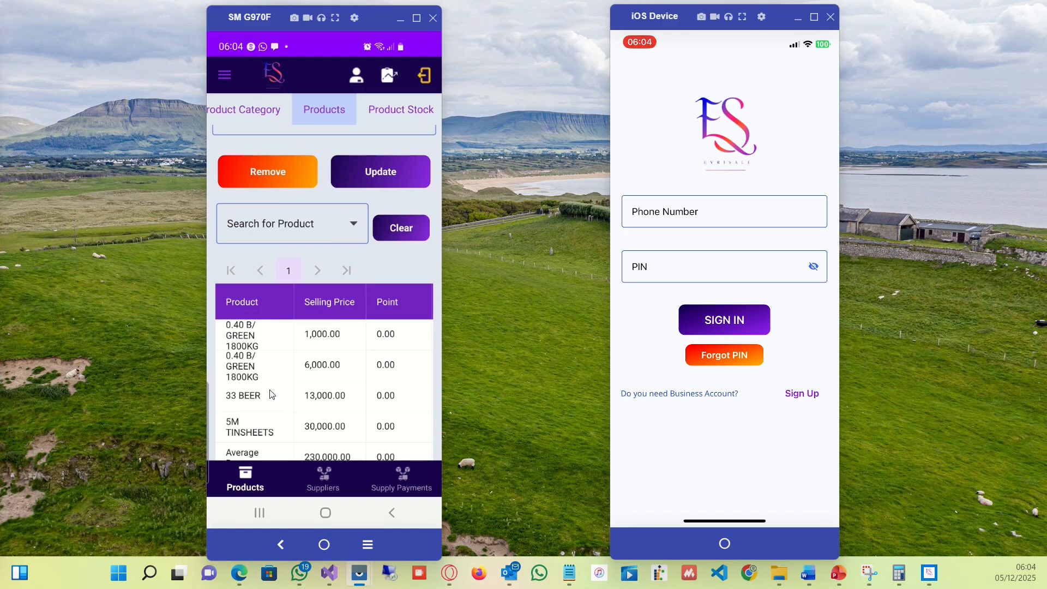
scroll(271, 394, up, 2)
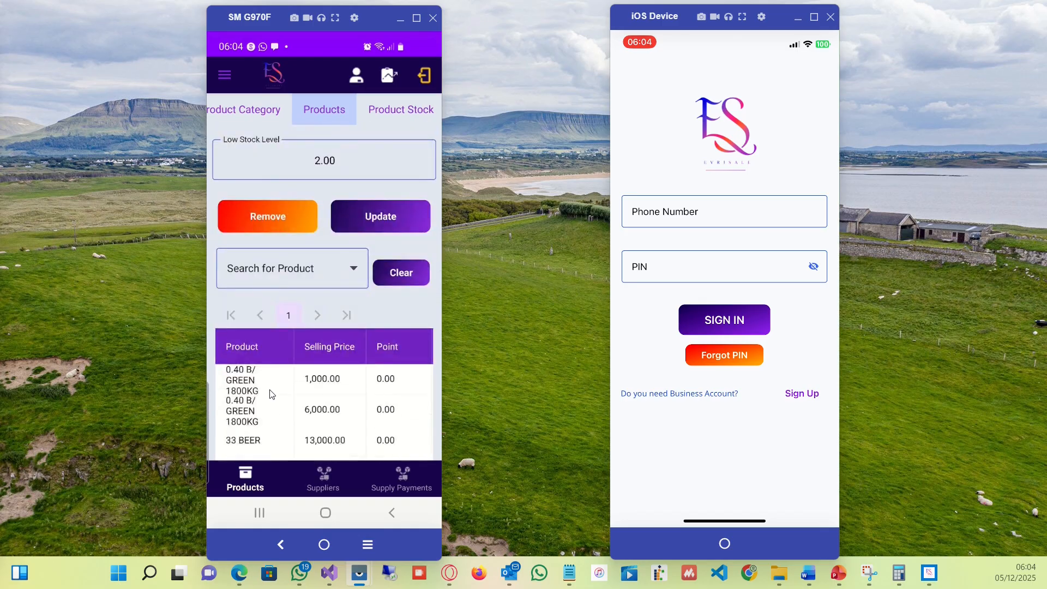
scroll(270, 391, down, 2)
scroll(270, 391, up, 3)
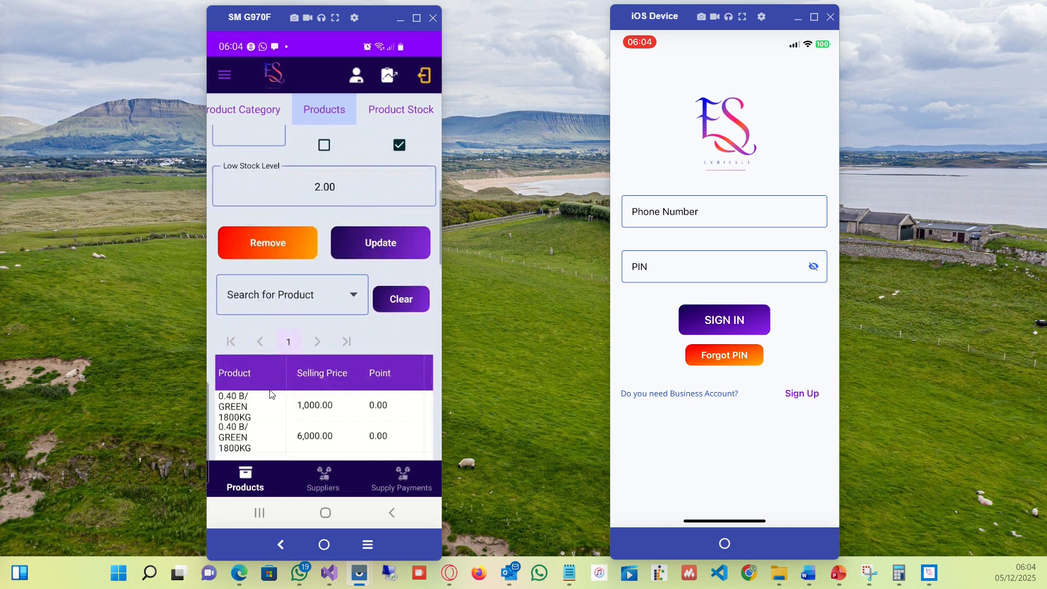
scroll(270, 391, down, 2)
scroll(270, 391, up, 2)
scroll(271, 394, up, 2)
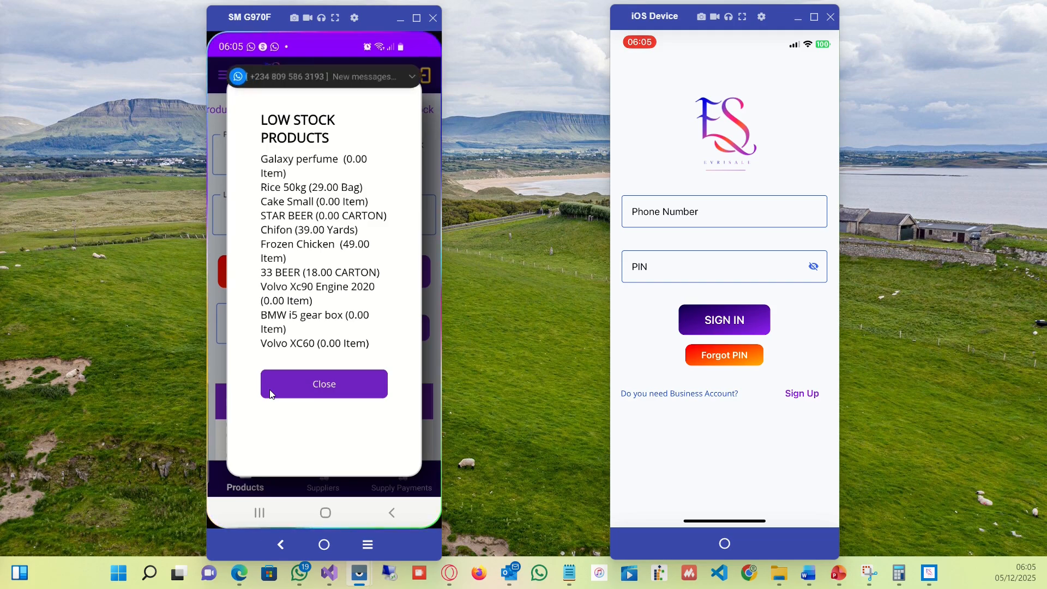
click(269, 394)
Open the Product Stock section and scroll through the stock list.
scroll(271, 394, up, 5)
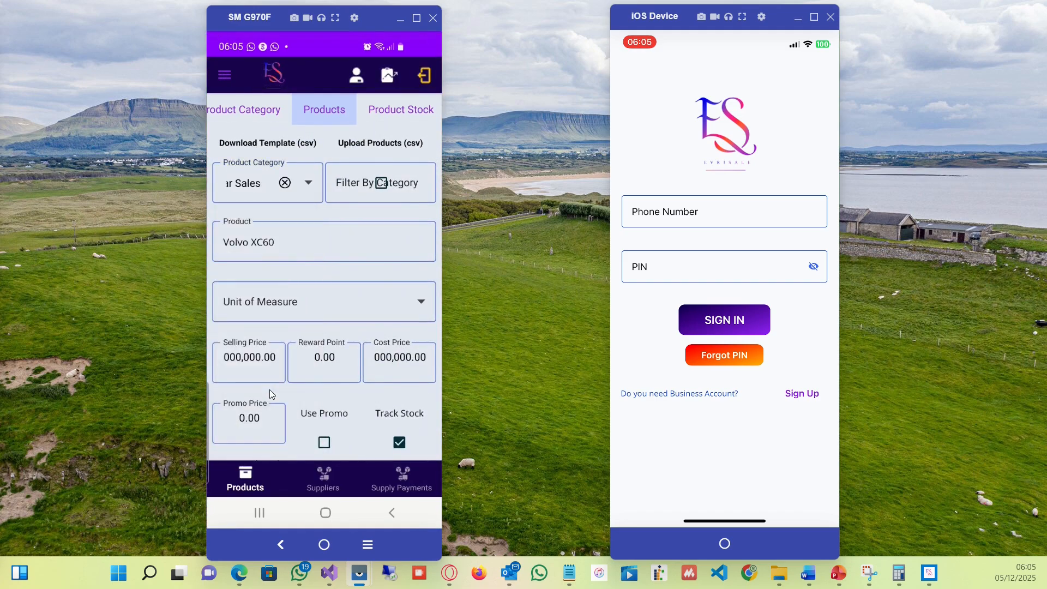
scroll(270, 389, down, 7)
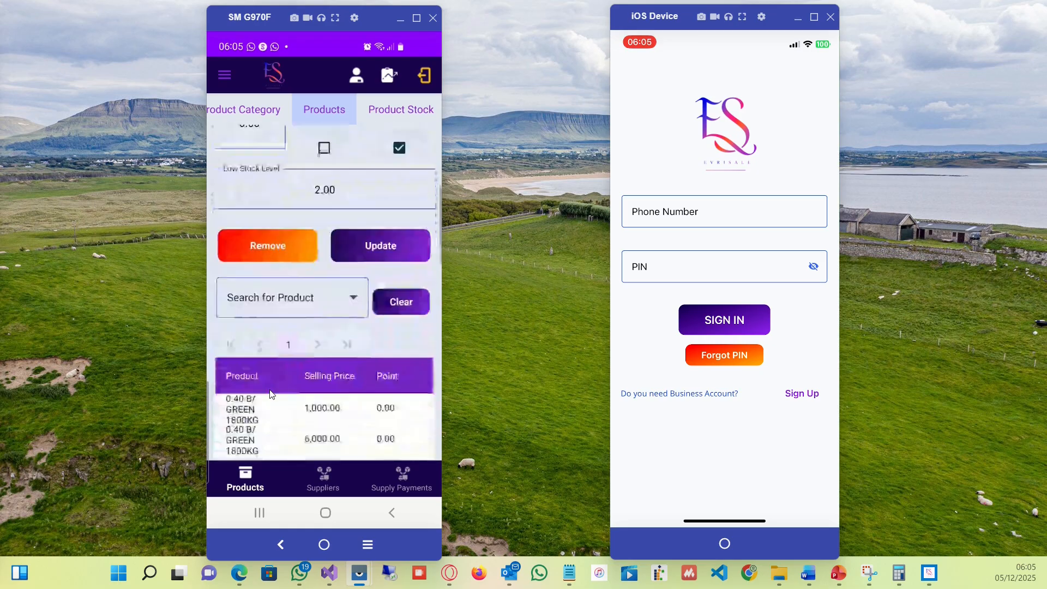
scroll(269, 389, up, 7)
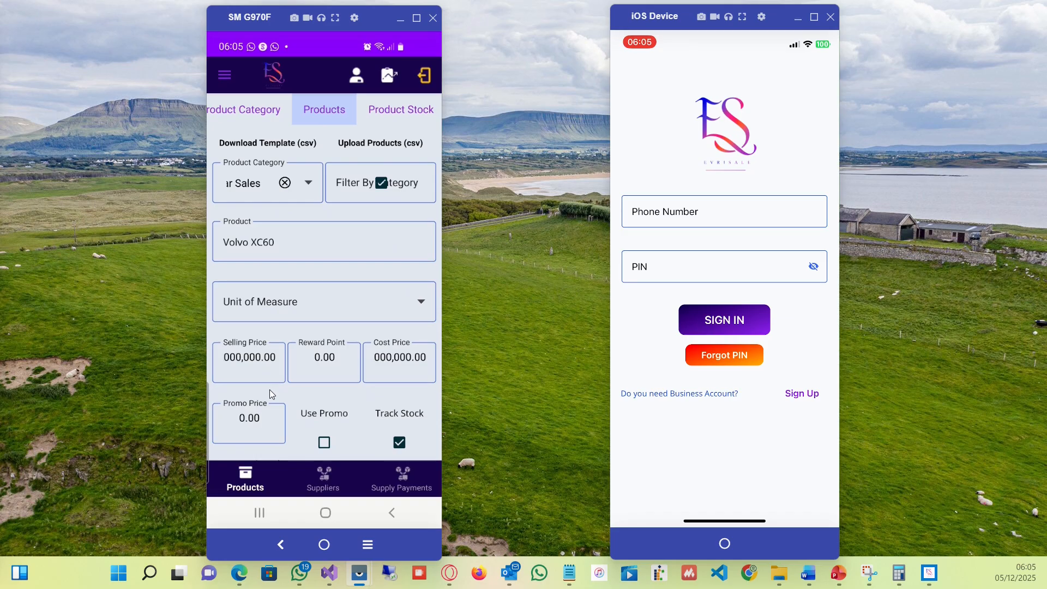
scroll(269, 389, down, 5)
click(376, 112)
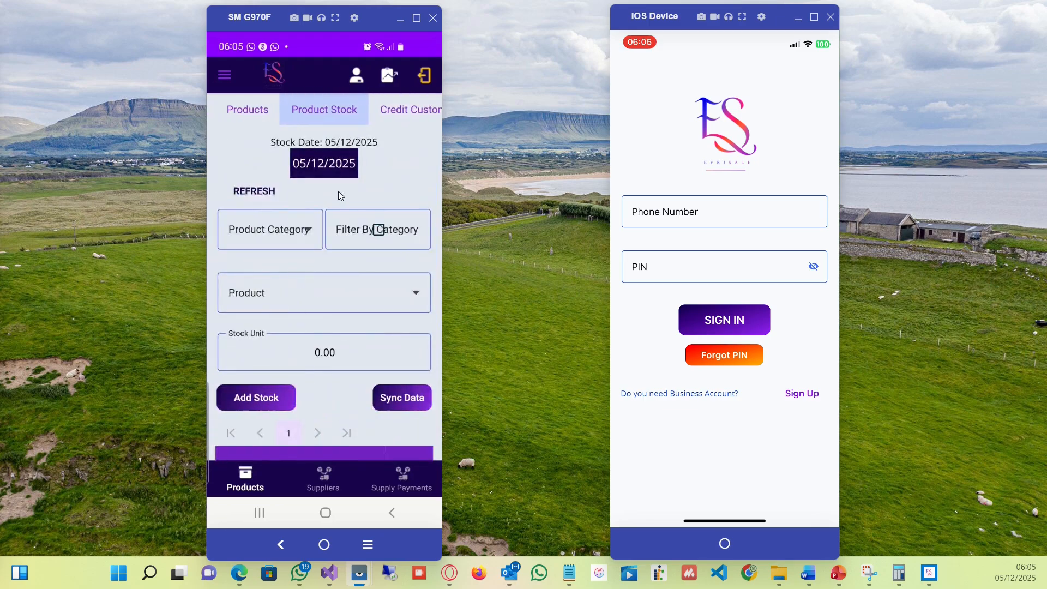
drag(368, 268, 368, 98)
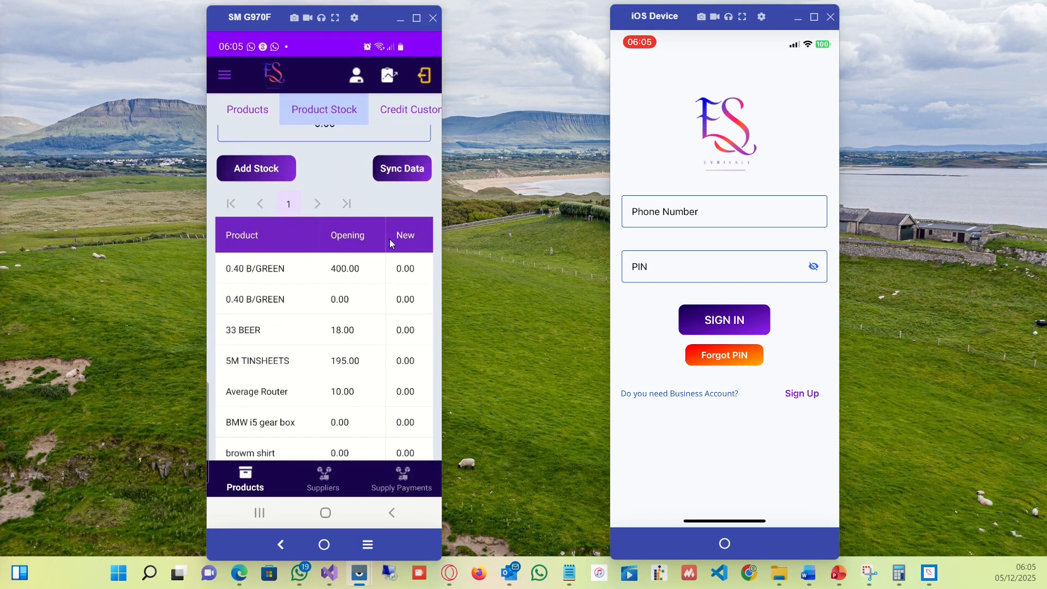
drag(332, 323, 346, 276)
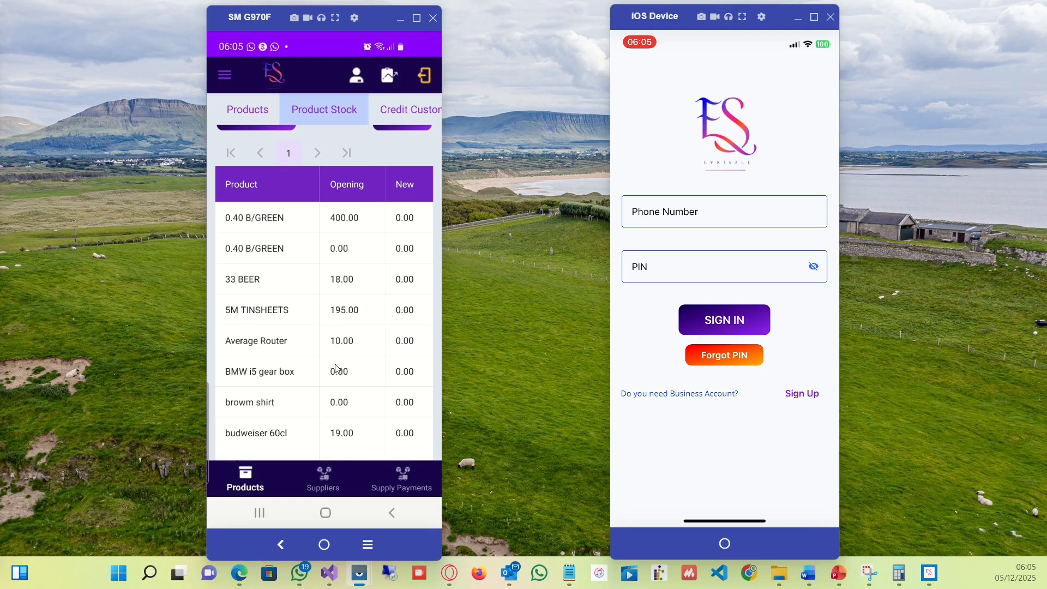
drag(336, 367, 357, 191)
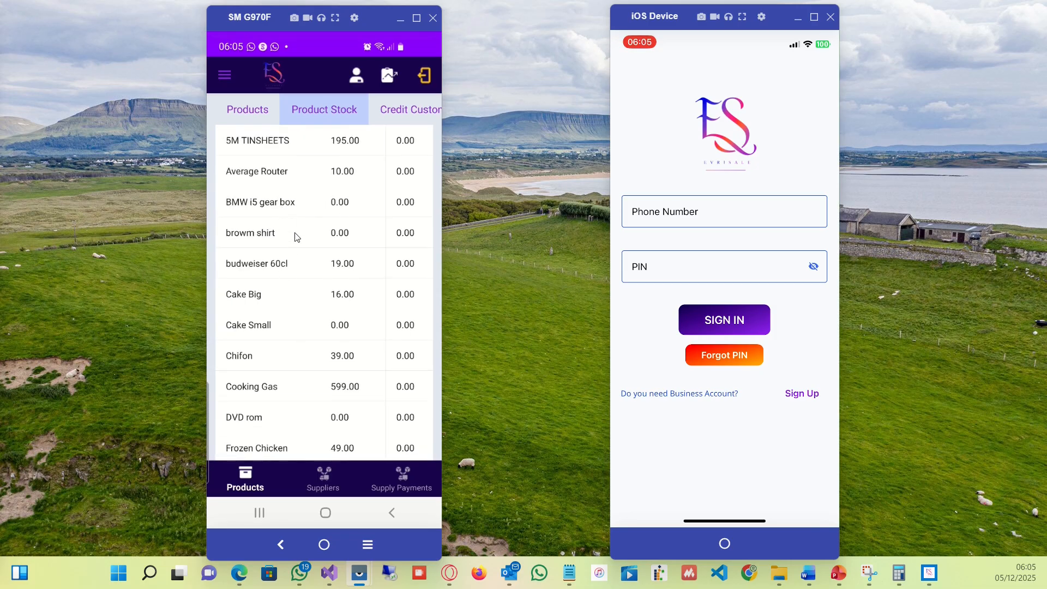
drag(298, 275, 321, 494)
drag(361, 314, 371, 499)
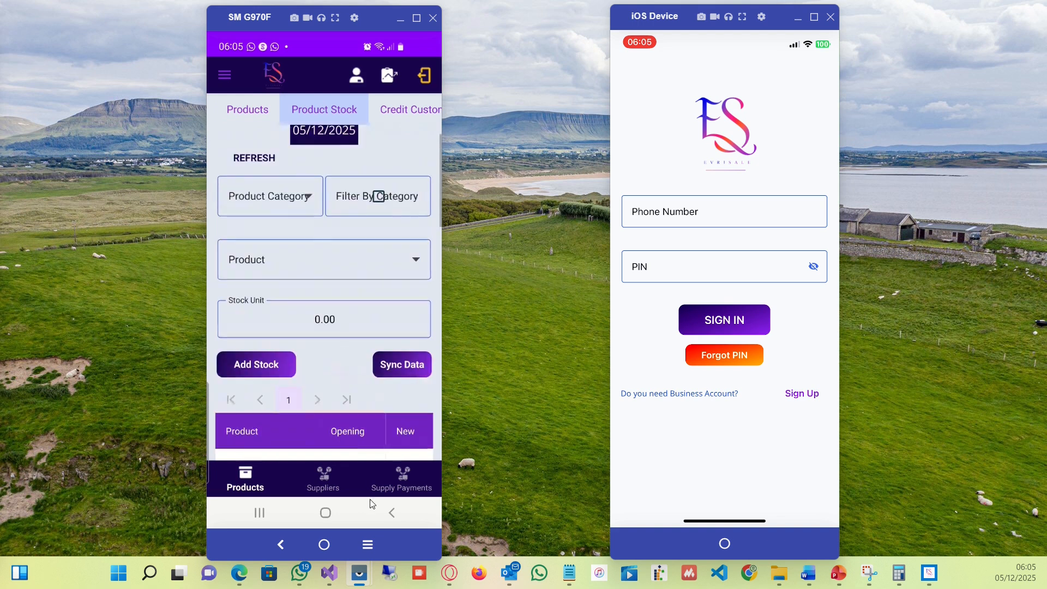
Filter the product stock by the Auto Parts category.
click(313, 198)
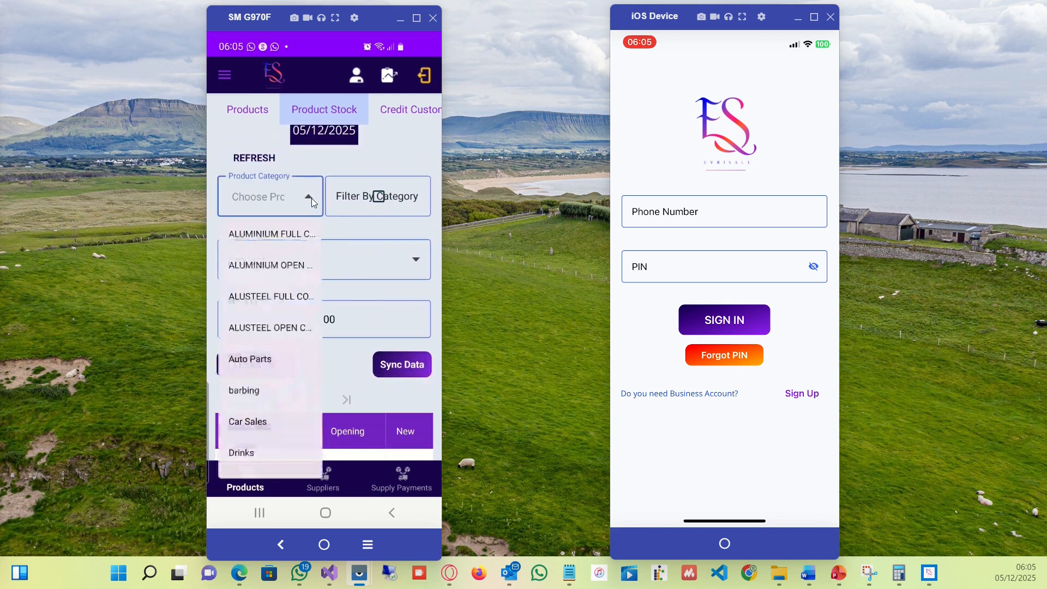
click(254, 361)
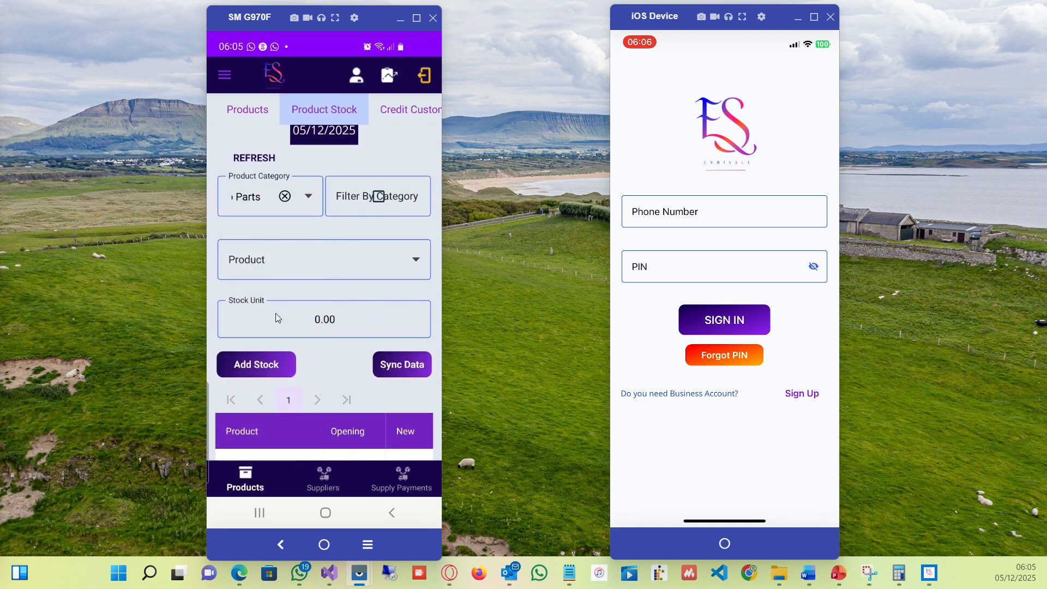
click(378, 201)
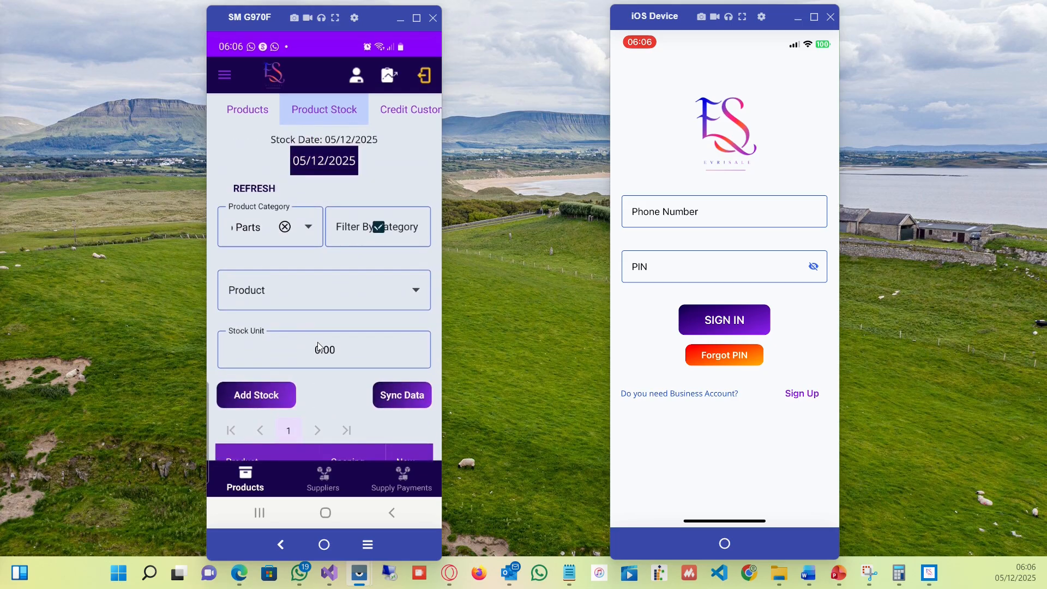
Add 20 stock units for the Volvo Xc90 Engine 2020 product.
scroll(319, 347, down, 5)
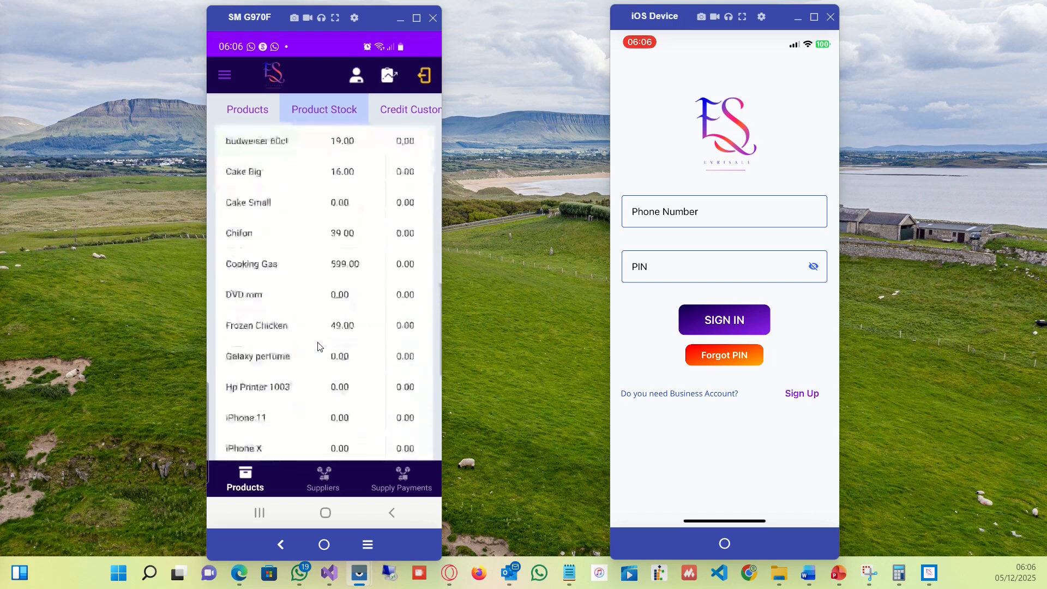
scroll(318, 346, down, 2)
scroll(319, 347, down, 2)
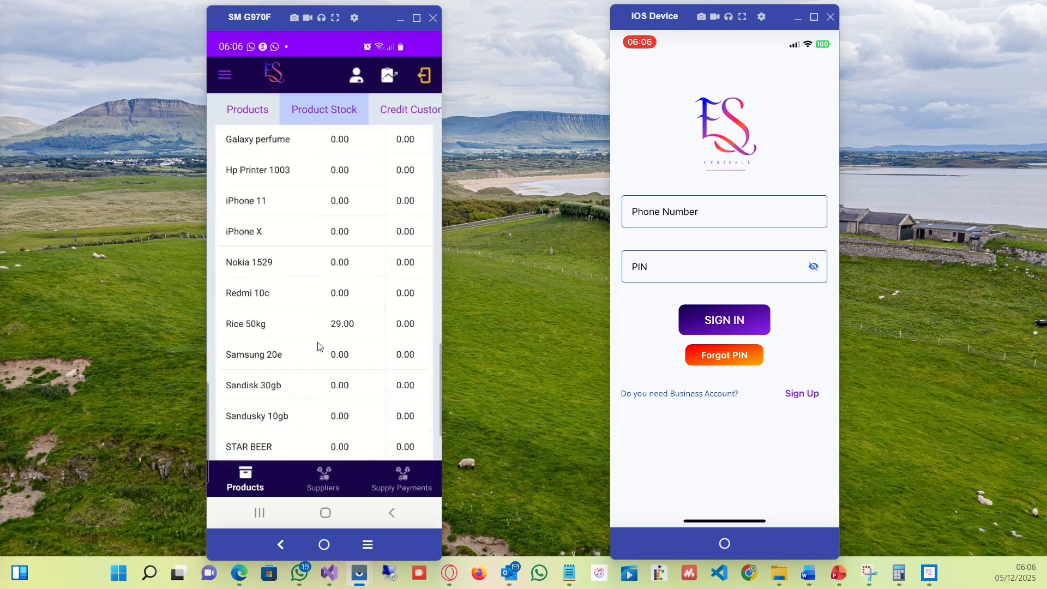
scroll(319, 347, down, 3)
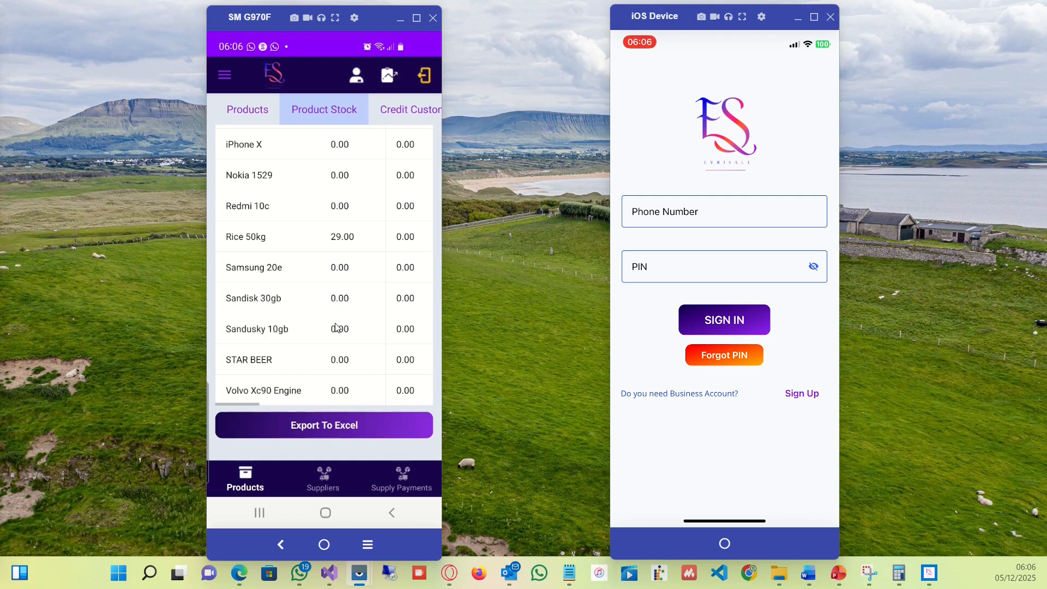
scroll(337, 327, up, 1)
scroll(336, 327, down, 1)
scroll(337, 328, up, 5)
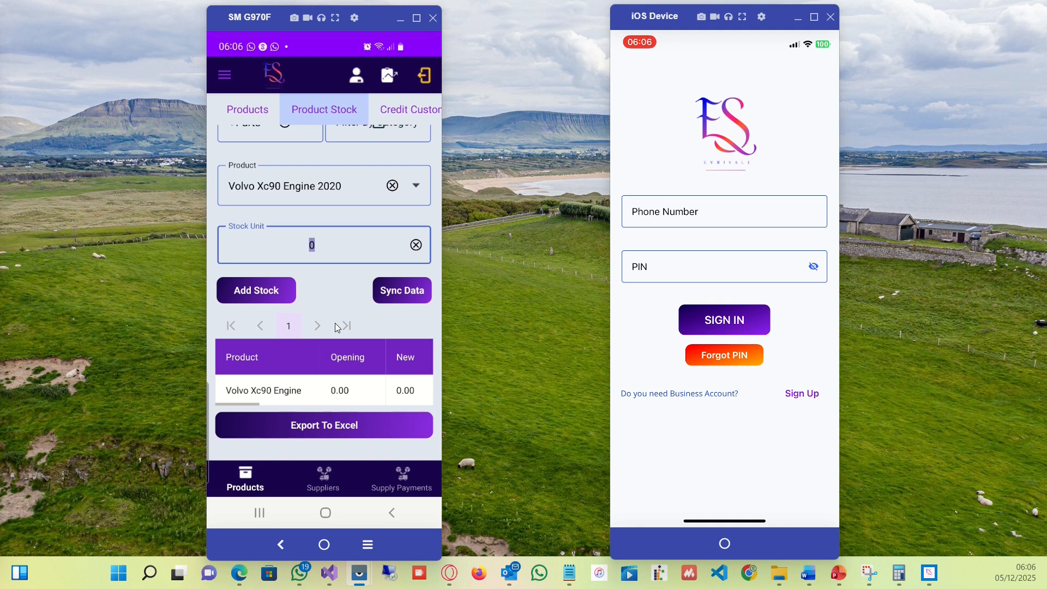
text(20)
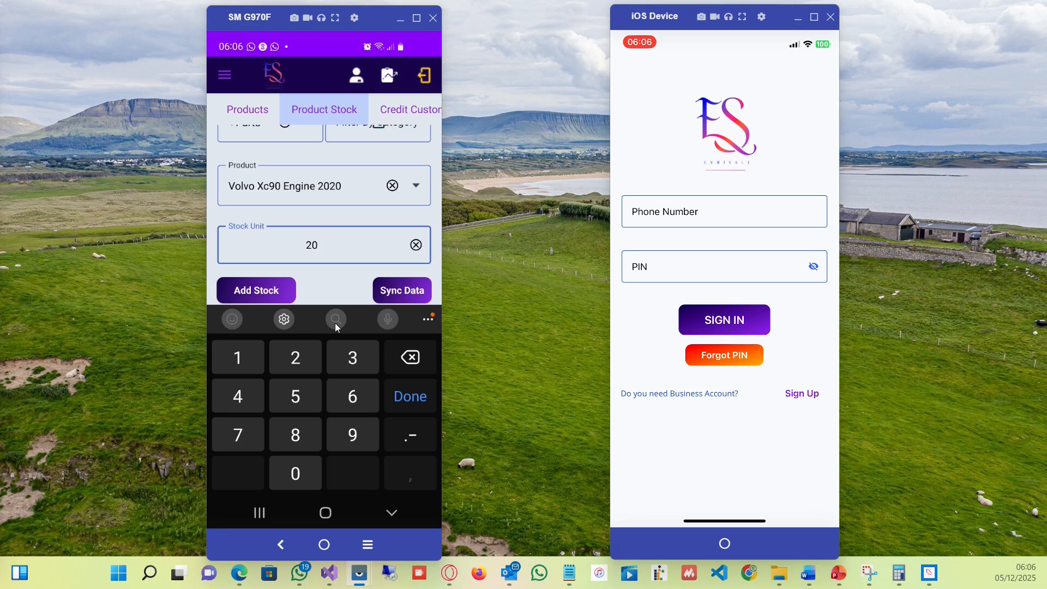
key(Return)
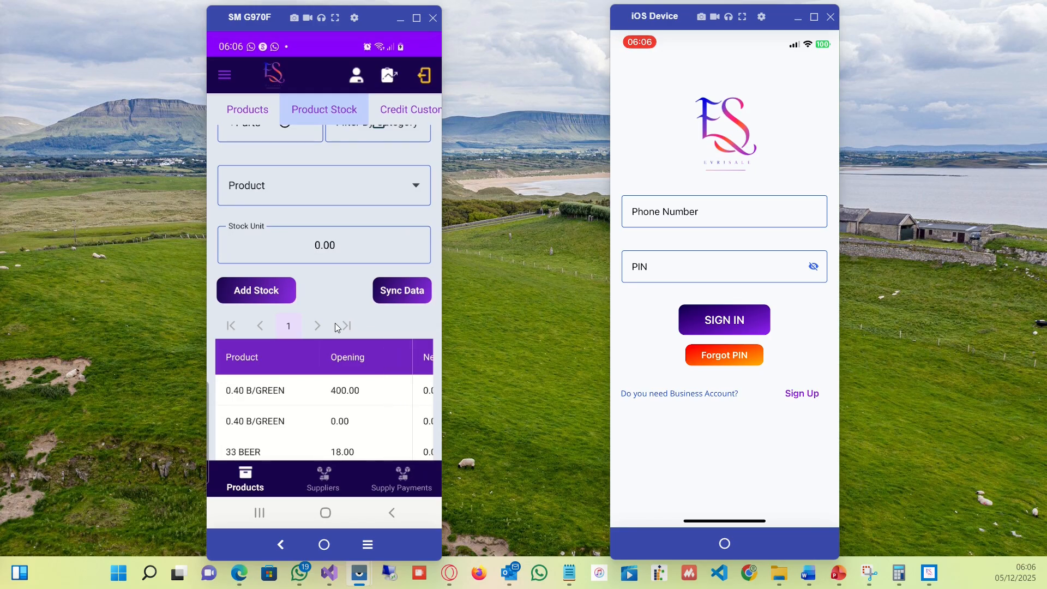
Add 30 stock units for the BMW i5 gear box product.
scroll(335, 323, up, 3)
scroll(335, 323, down, 10)
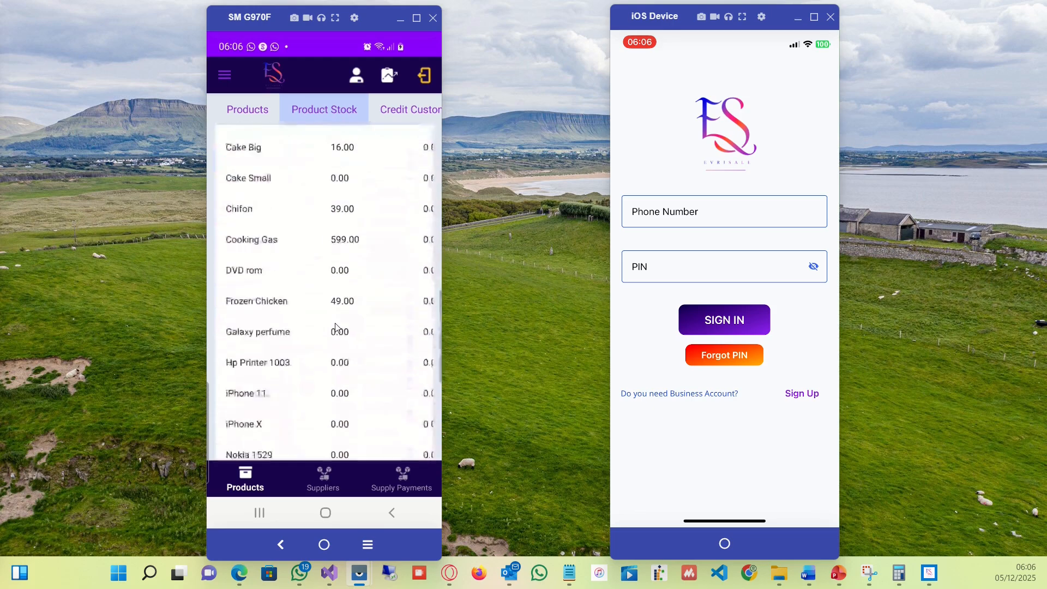
scroll(335, 327, up, 5)
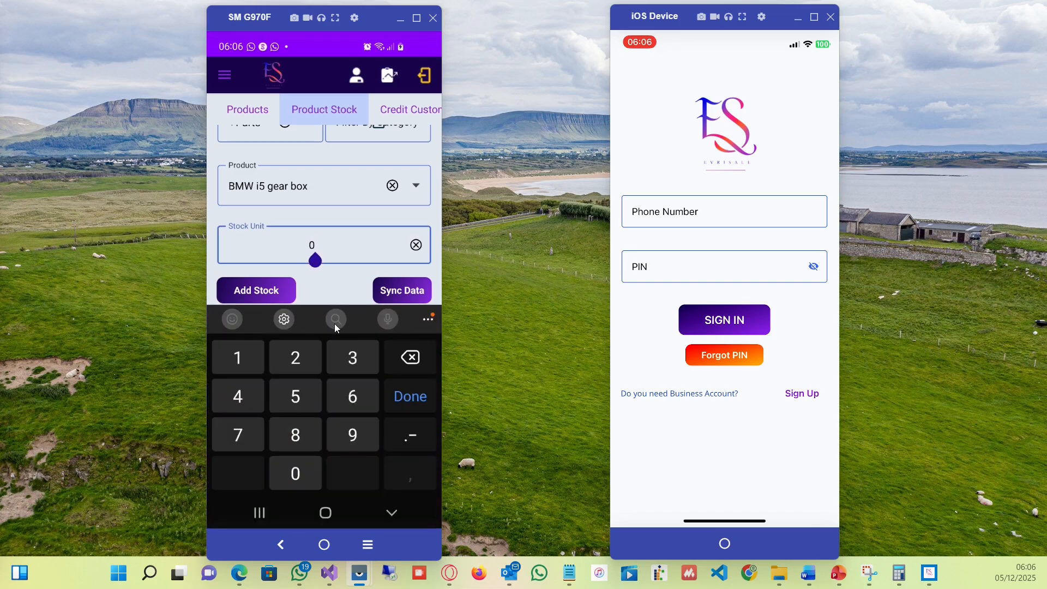
key(BackSpace)
text(30)
key(Return)
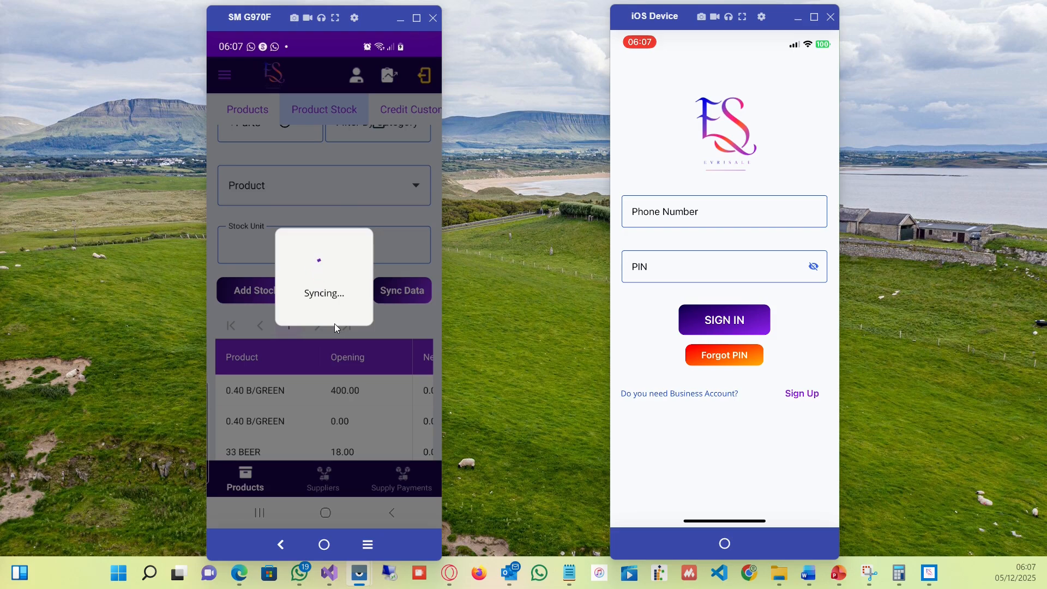
Browse the Credit Customer, Suppliers and Supply Payments sections, selecting supplier Oga Ndi Oga to view its transactions.
click(390, 109)
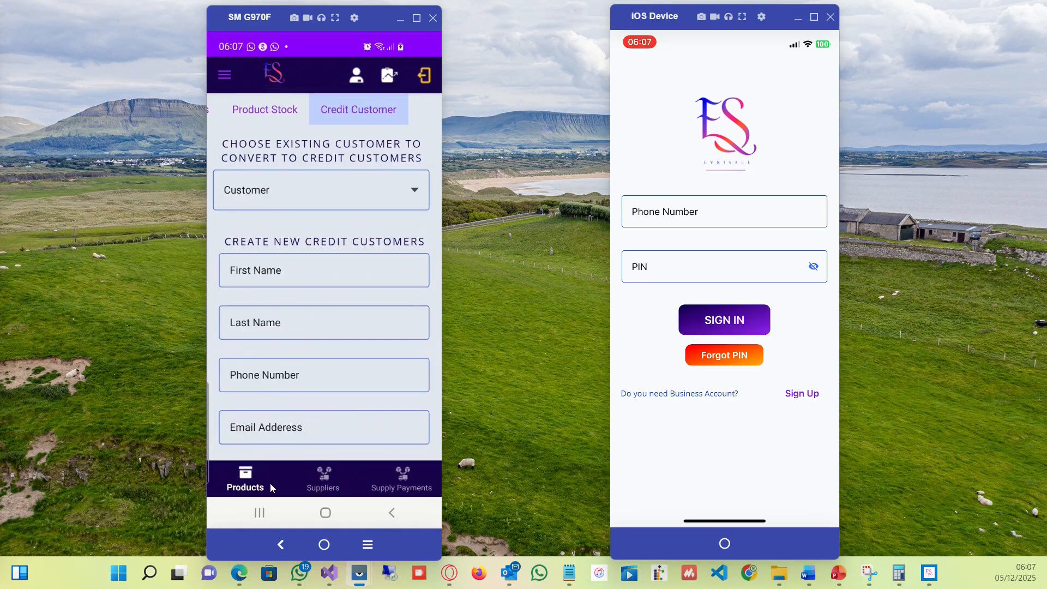
click(322, 486)
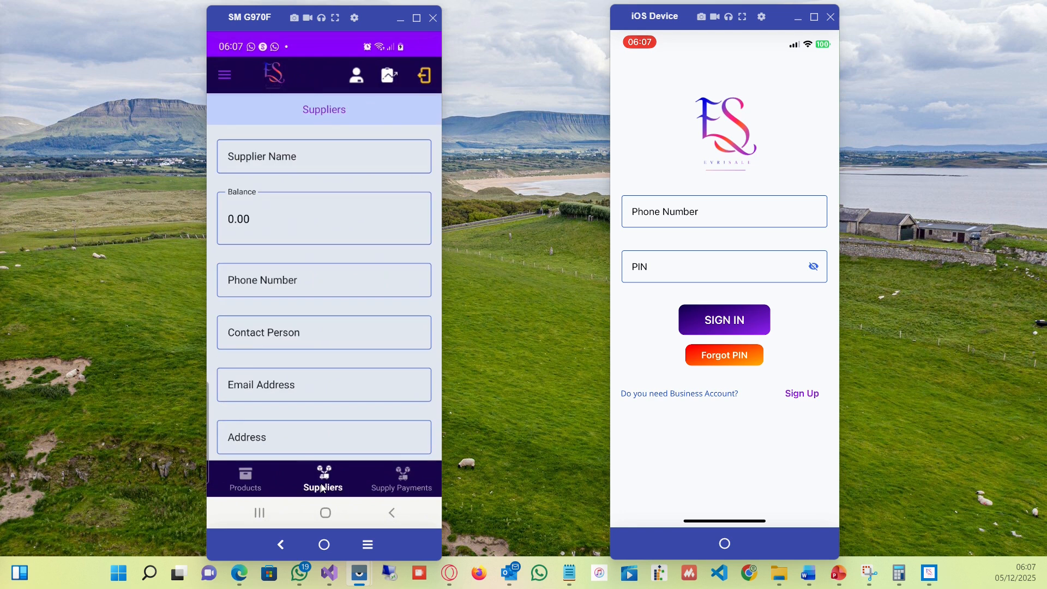
click(392, 480)
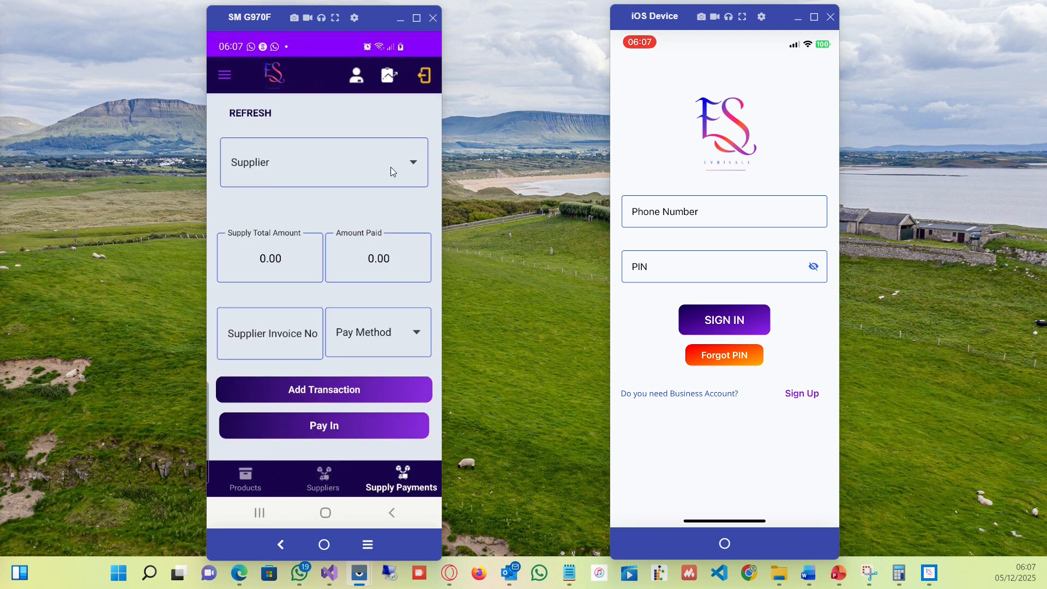
click(410, 160)
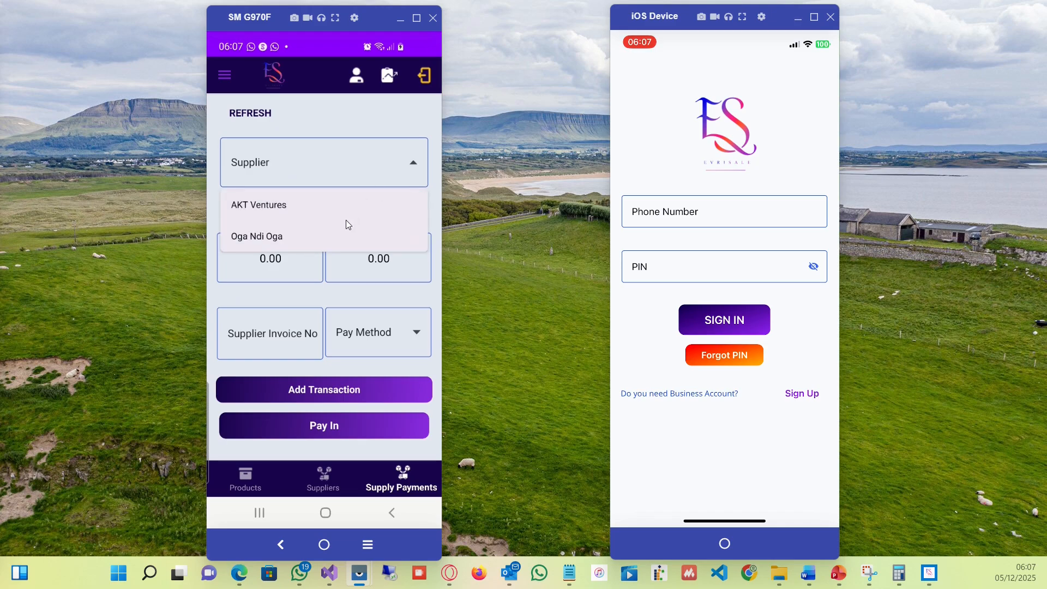
click(335, 239)
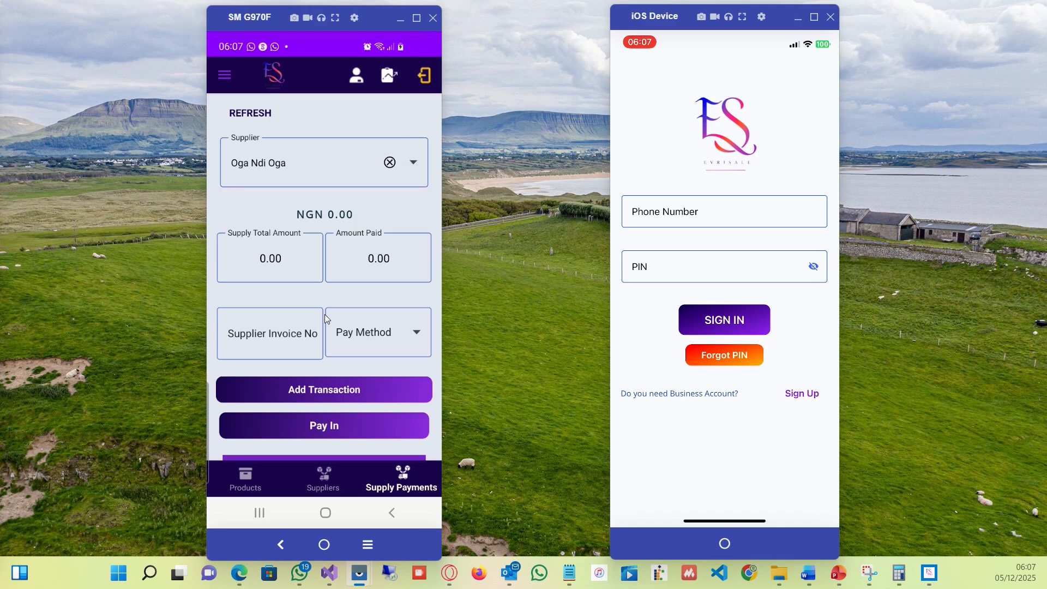
drag(328, 291, 339, 149)
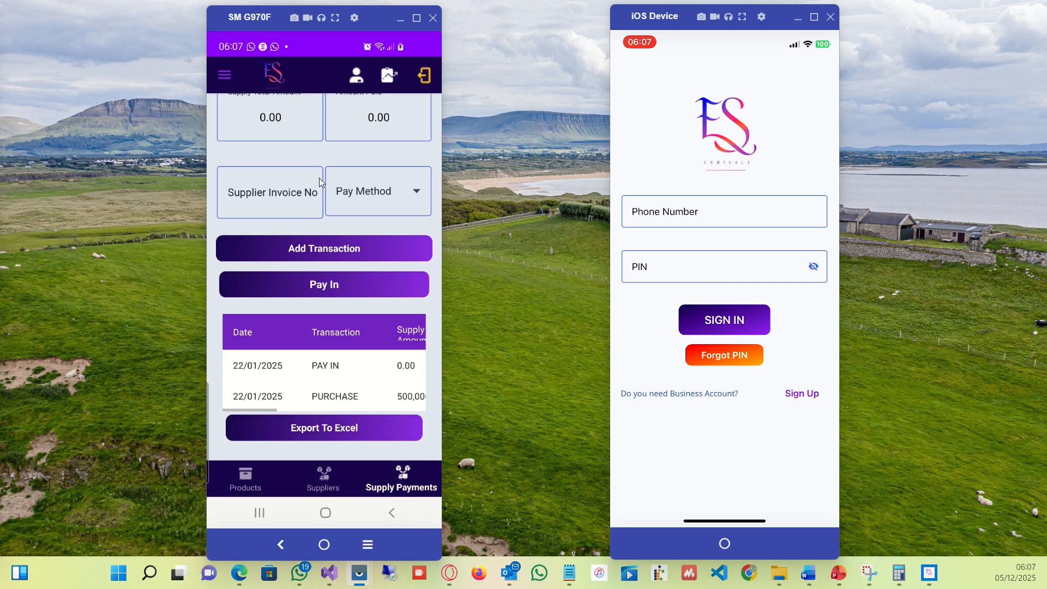
click(253, 482)
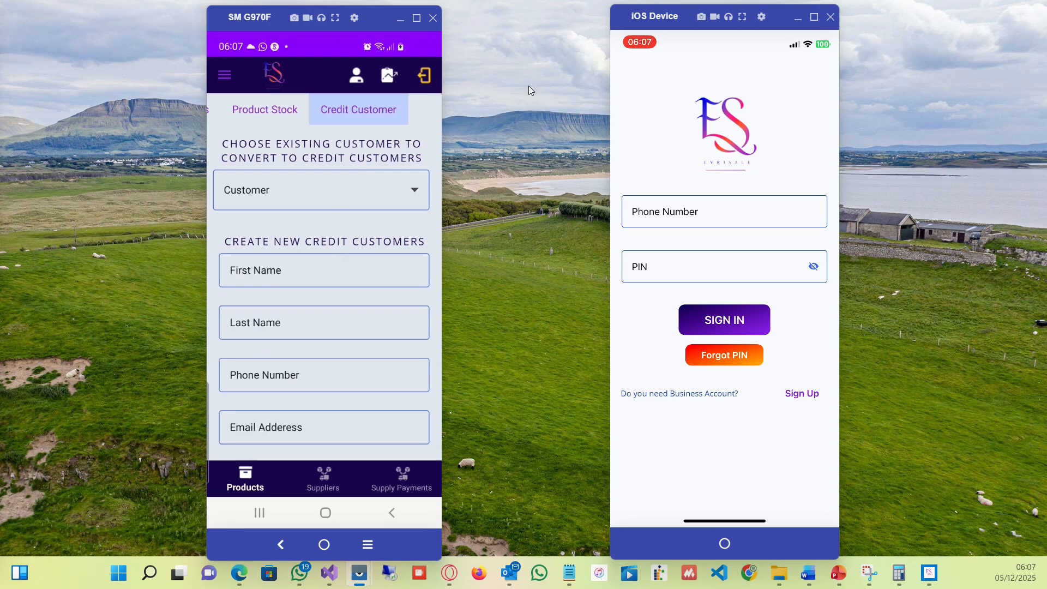
Sign in on the iOS device with the business account's phone number and PIN.
click(626, 228)
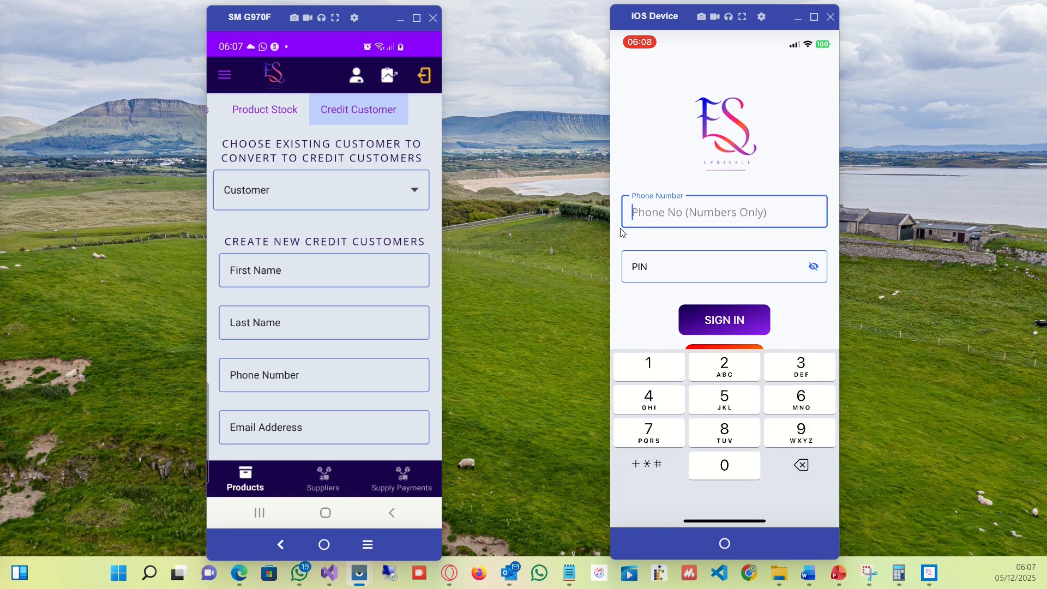
text(08)
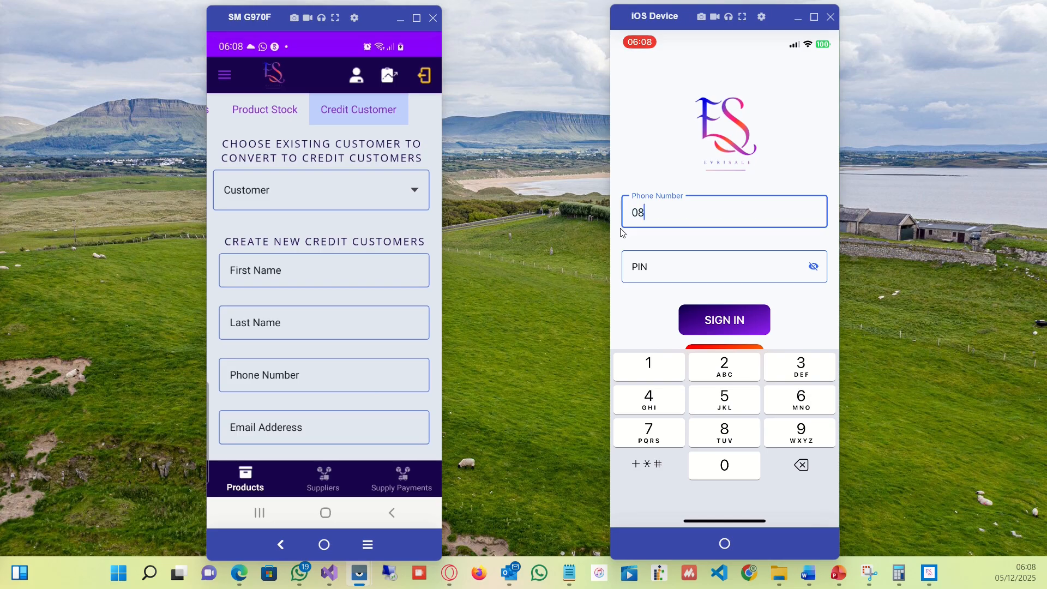
text(3)
text(00000000)
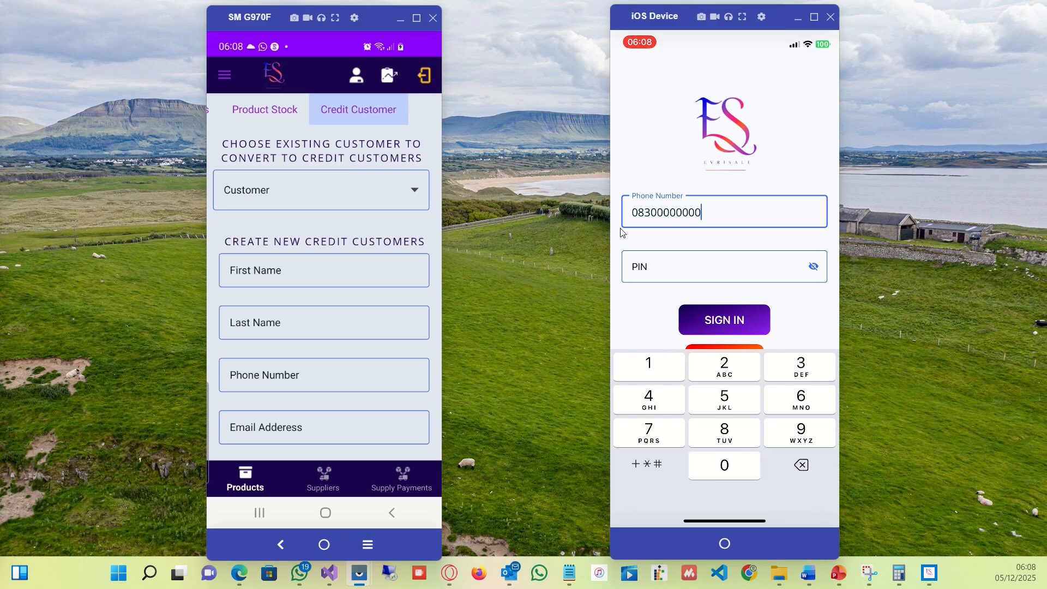
key(Tab)
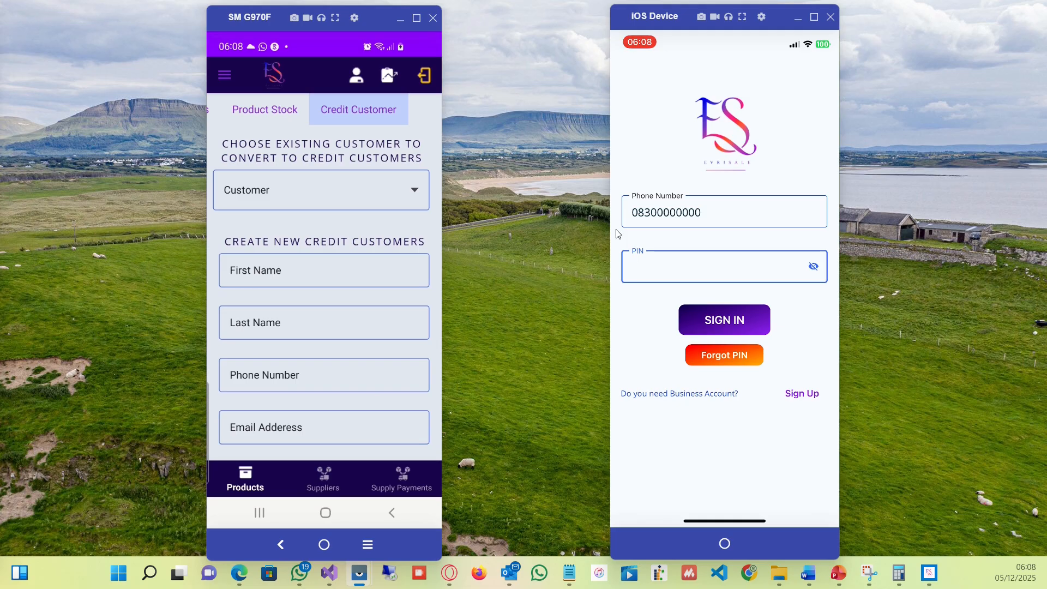
key(Return)
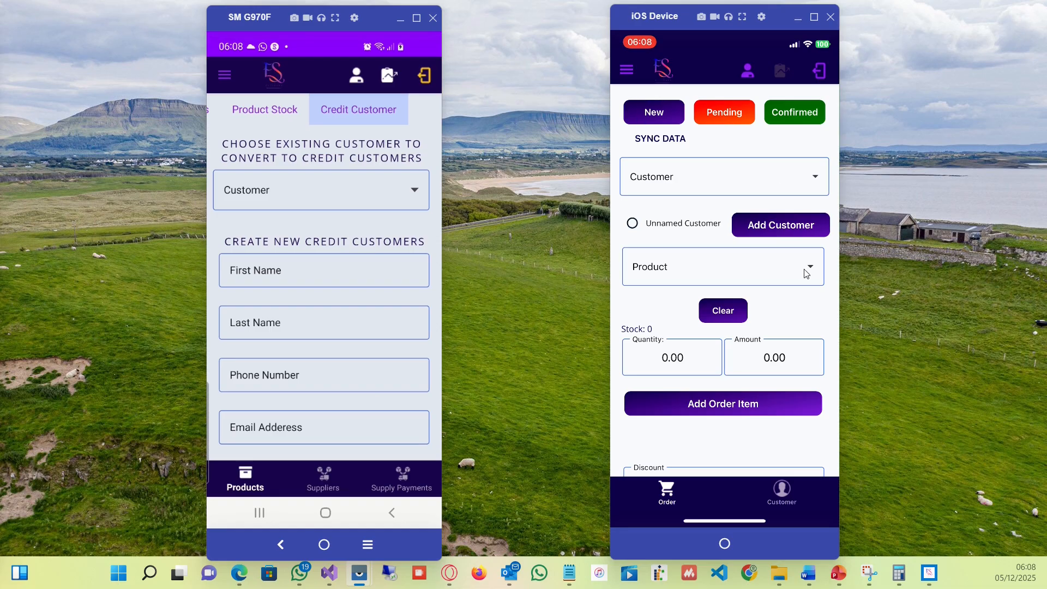
click(731, 262)
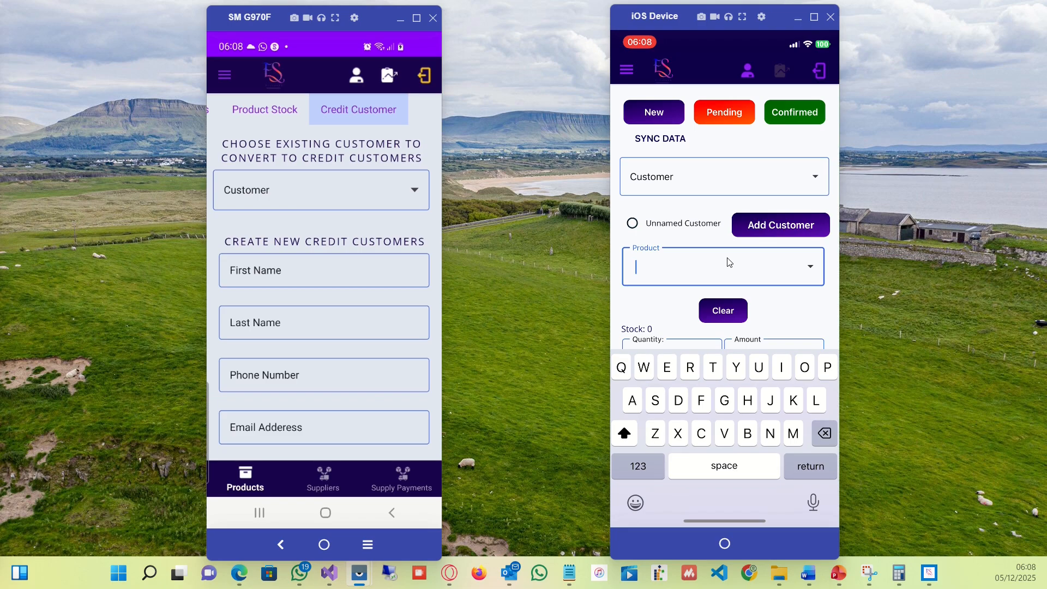
text(Bm)
key(Return)
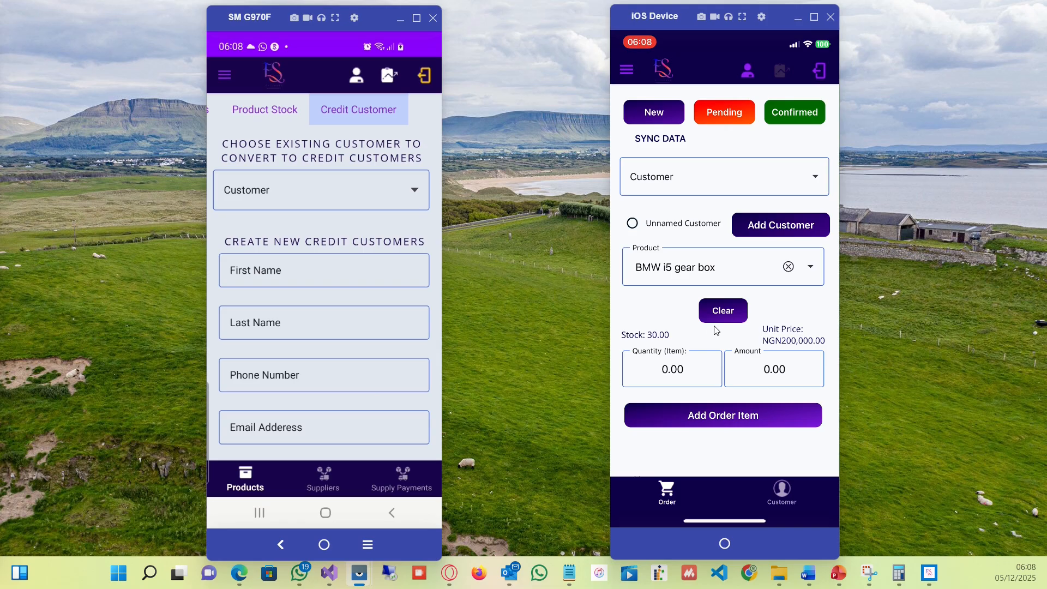
Start a new order and choose an existing customer for it.
click(643, 120)
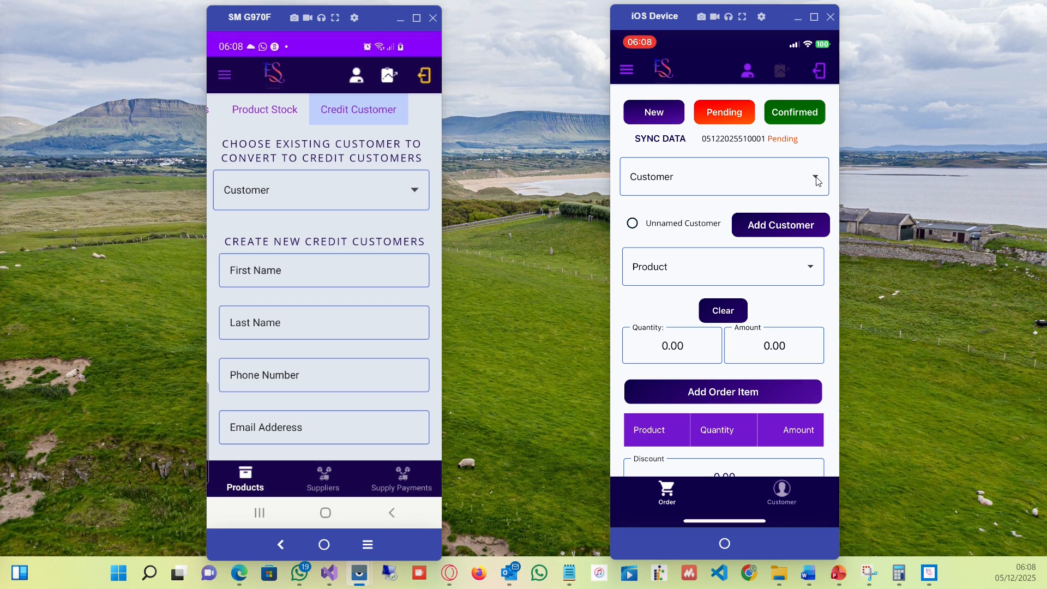
click(800, 182)
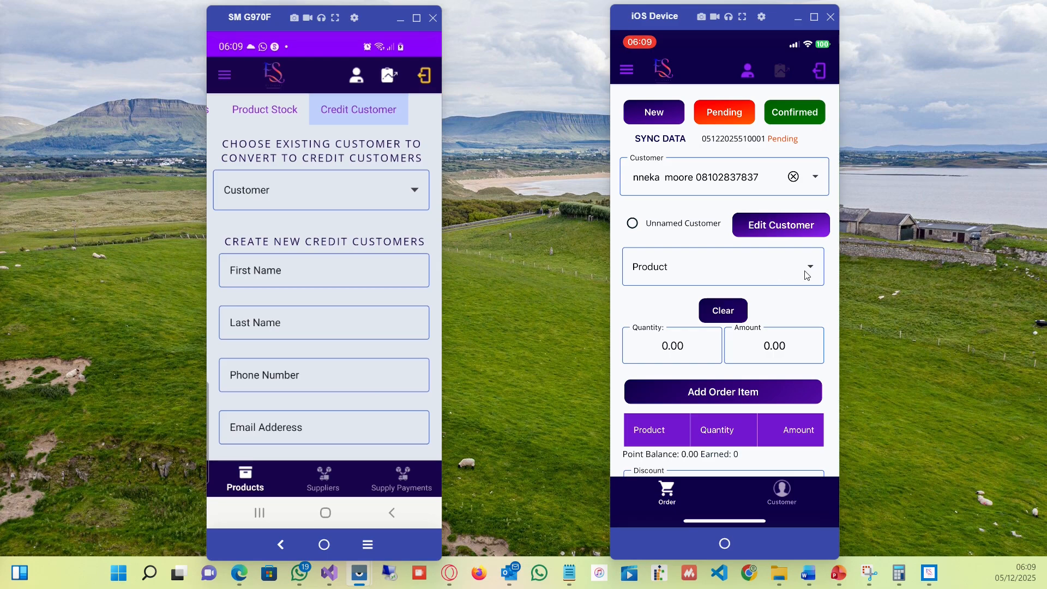
Add BMW i5 gear box with quantity 1 as an order item.
click(792, 277)
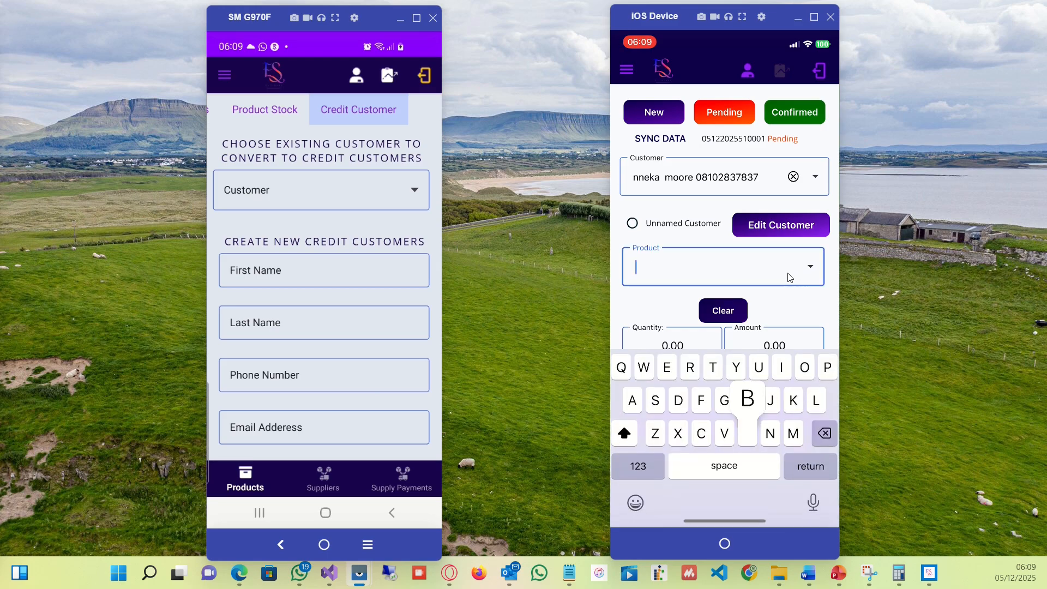
text(Bm)
key(Return)
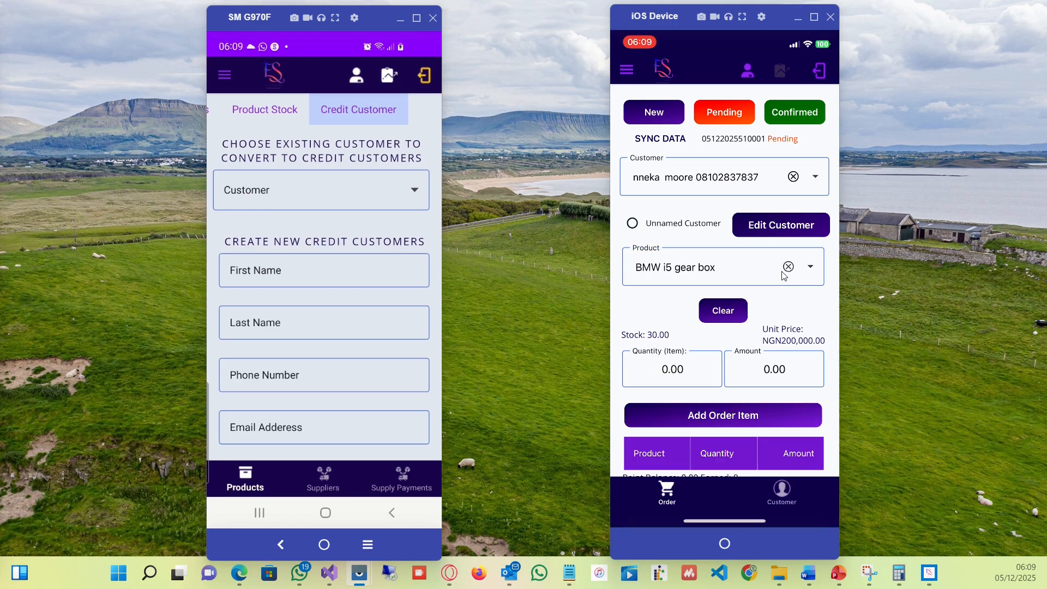
key(Tab)
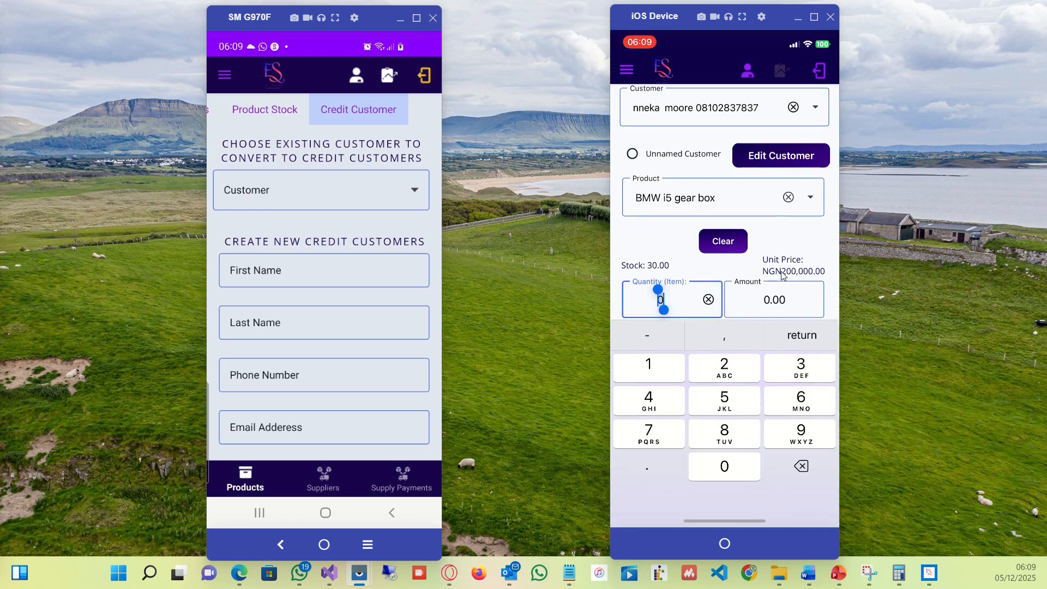
text(1)
key(Return)
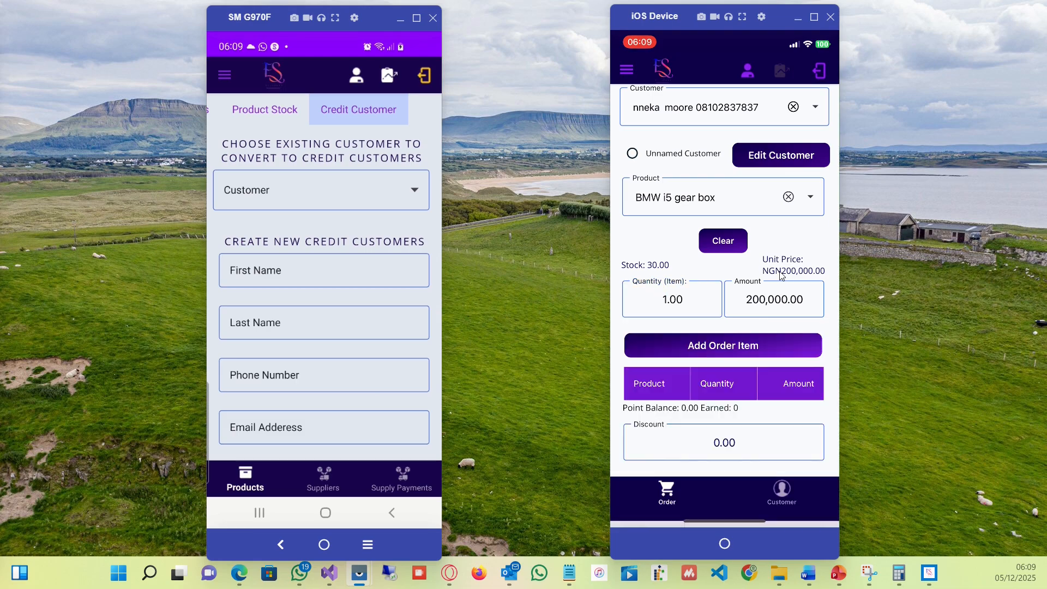
key(Return)
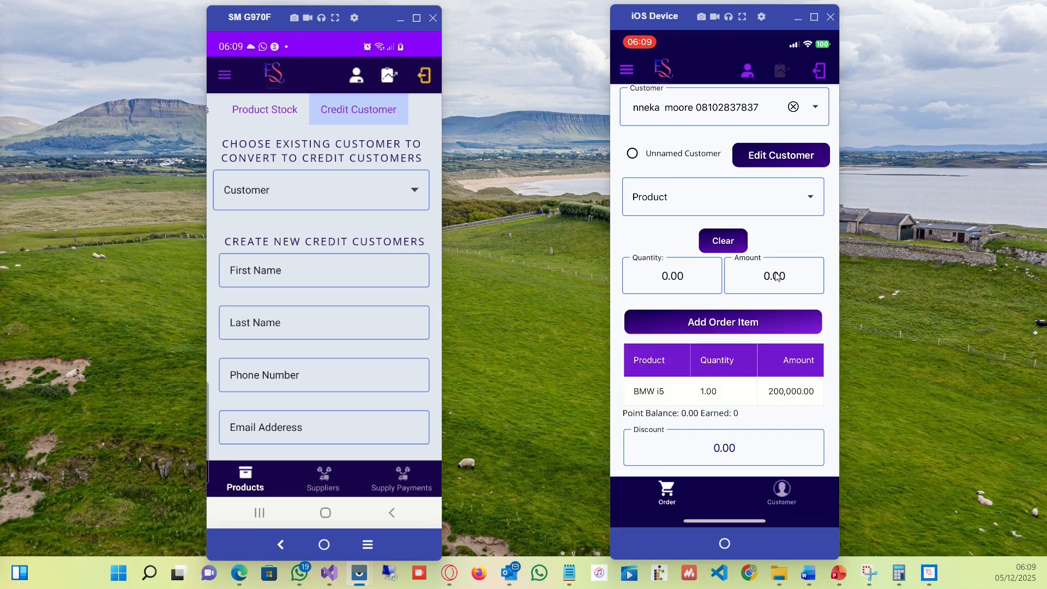
Add Volvo Xc90 Engine 2020 with quantity 1 to the order.
key(Tab)
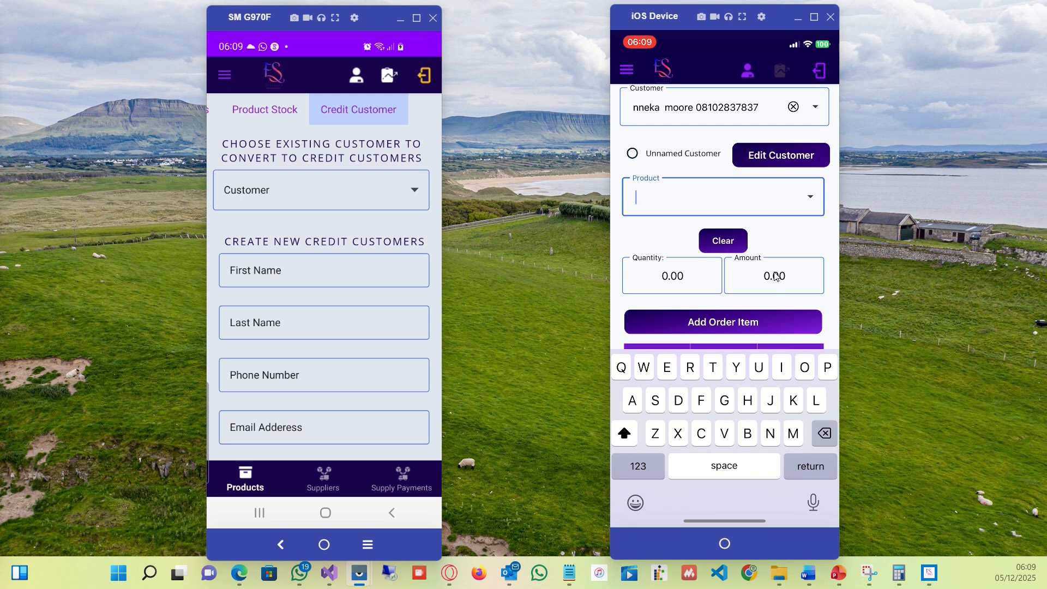
text(Vil)
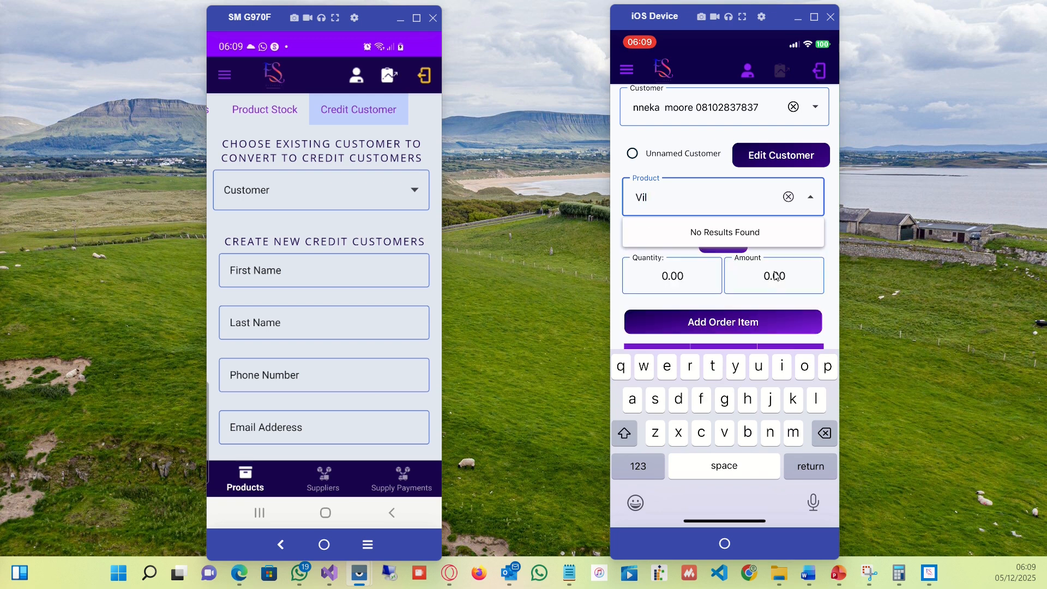
key(BackSpace)
key(BackSpace)
text(o)
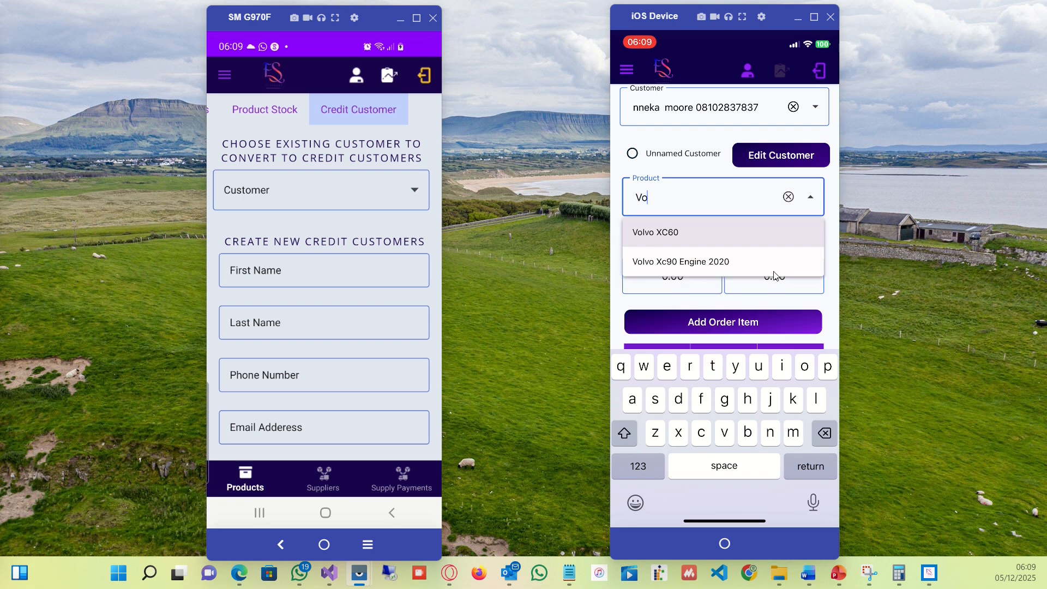
click(775, 273)
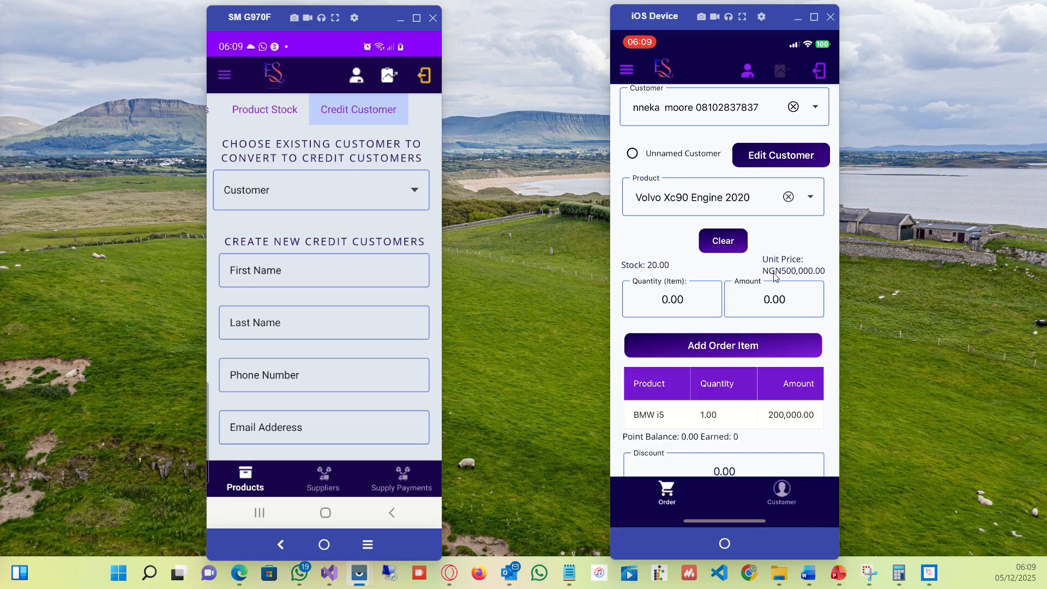
key(Tab)
text(1)
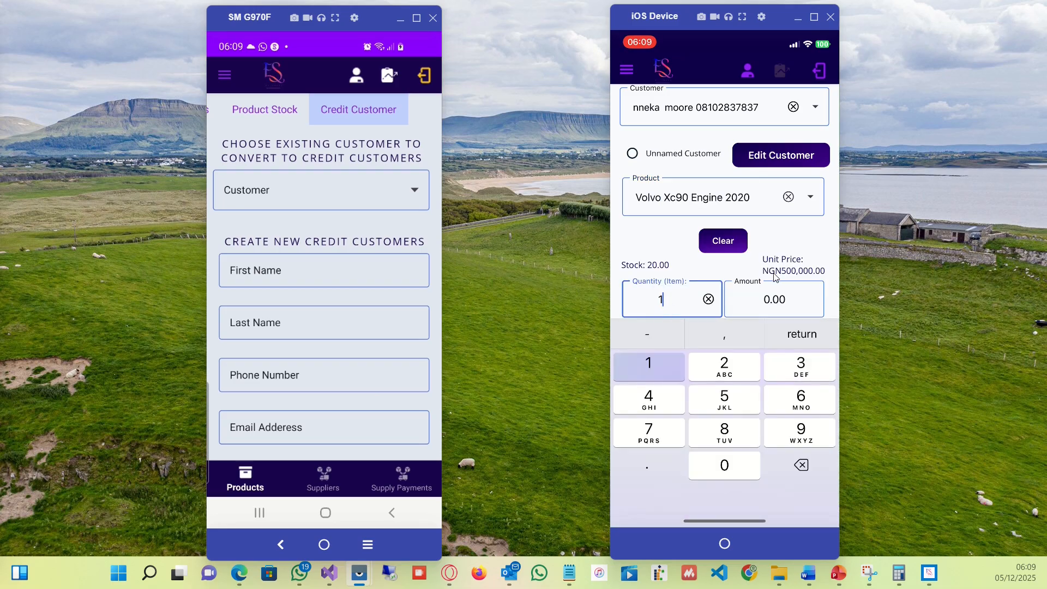
key(Return)
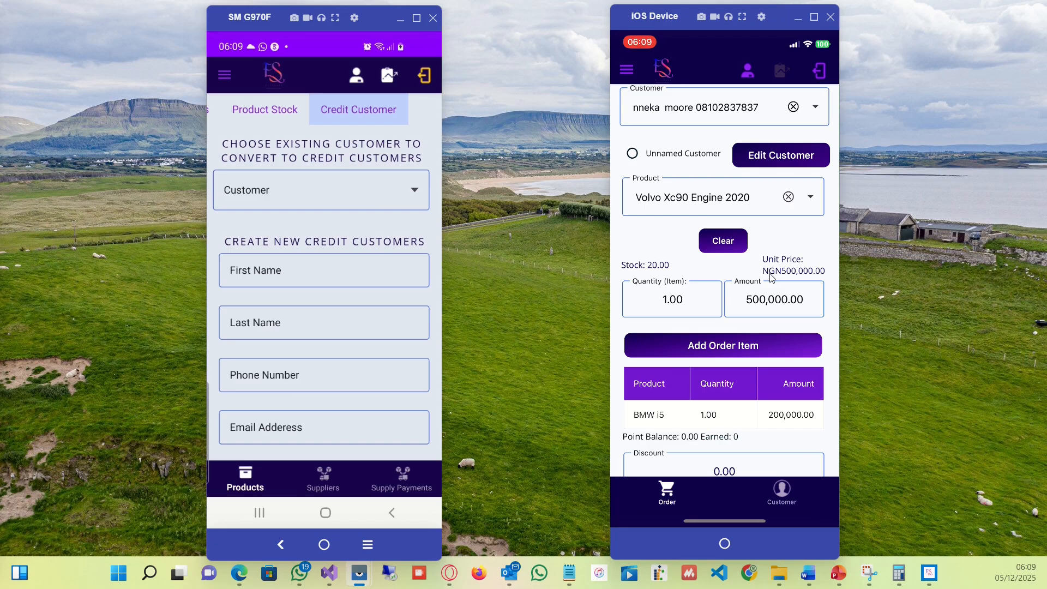
Set the order's pay method to the Gtb bank account and print the receipt.
scroll(774, 277, down, 3)
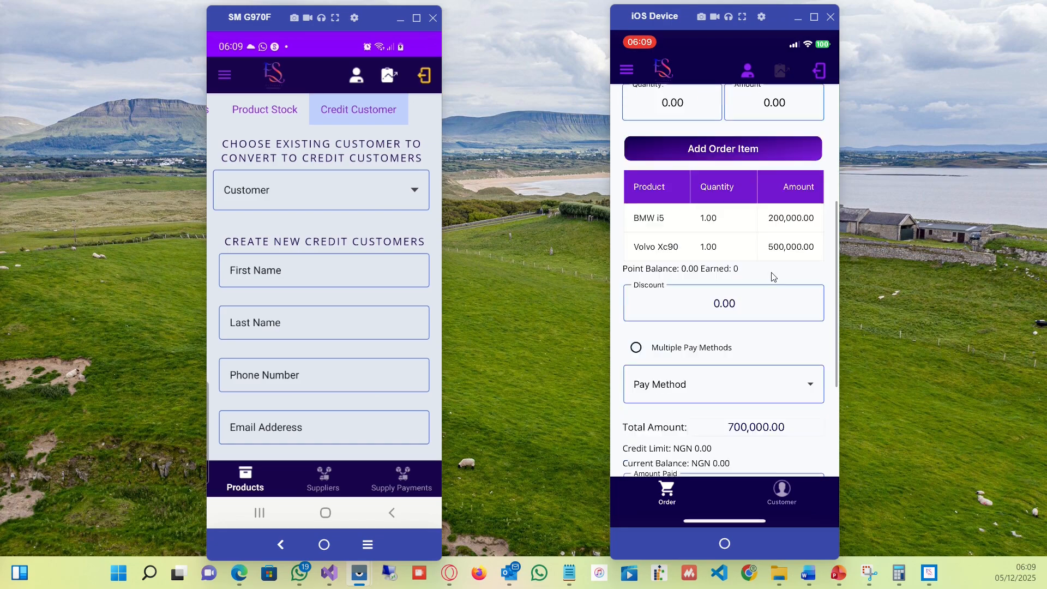
scroll(774, 277, down, 5)
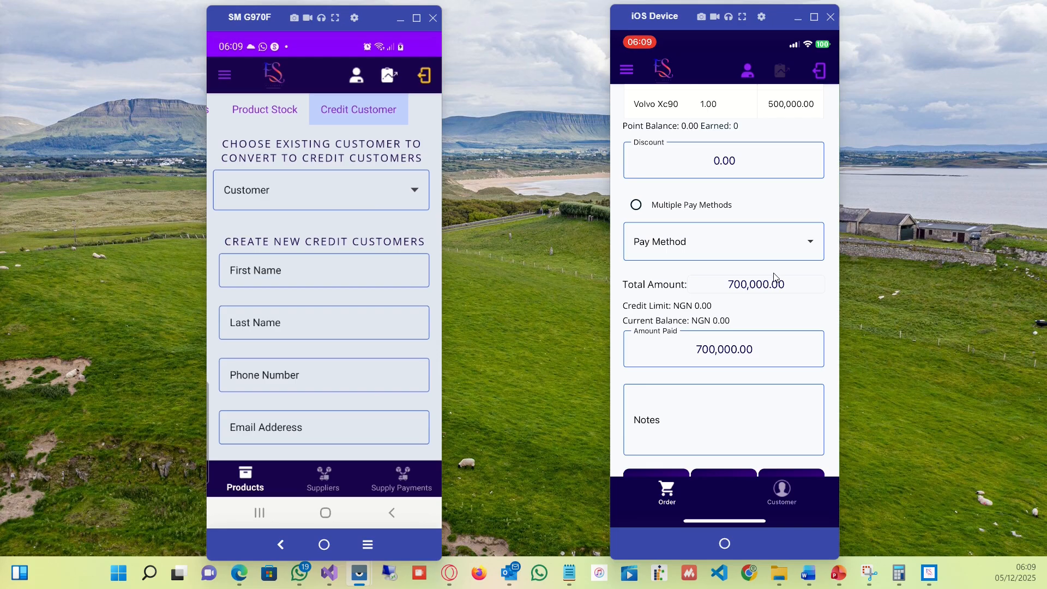
click(802, 252)
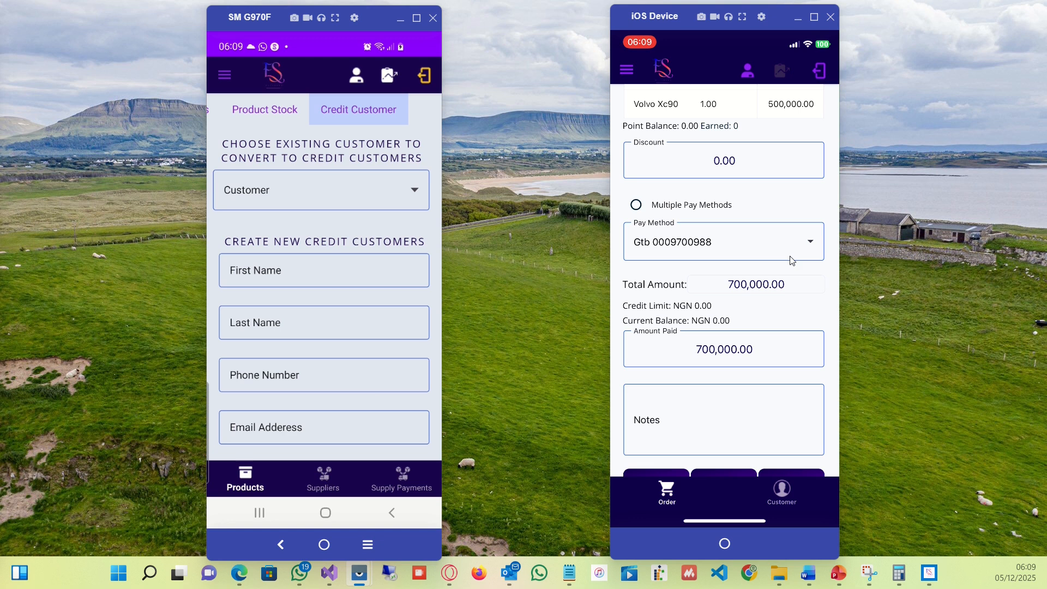
scroll(784, 266, down, 3)
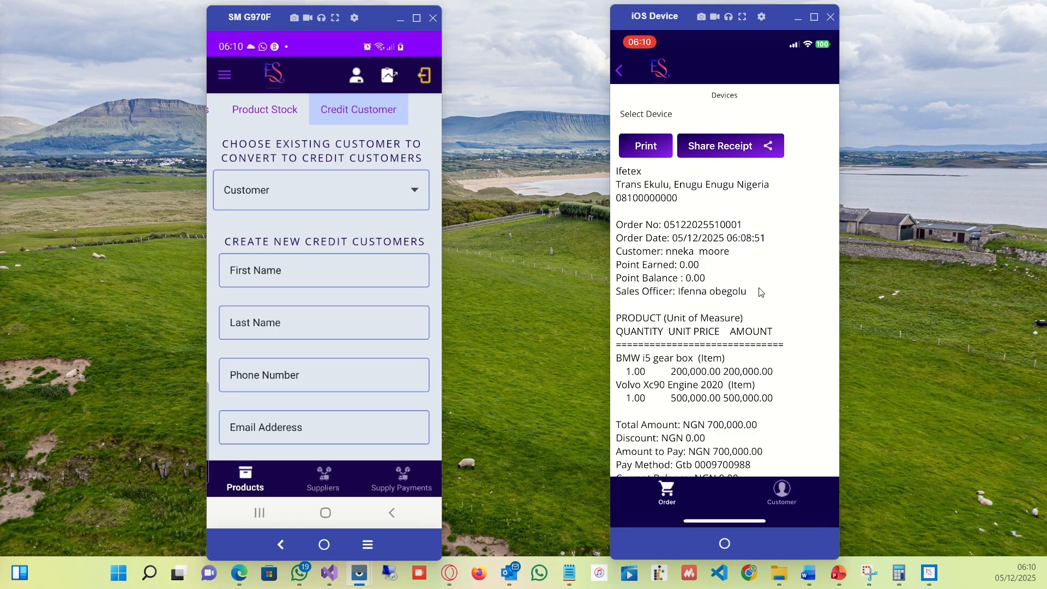
Review the generated receipt, the PDF proforma invoice and the order's payment options.
scroll(761, 292, down, 3)
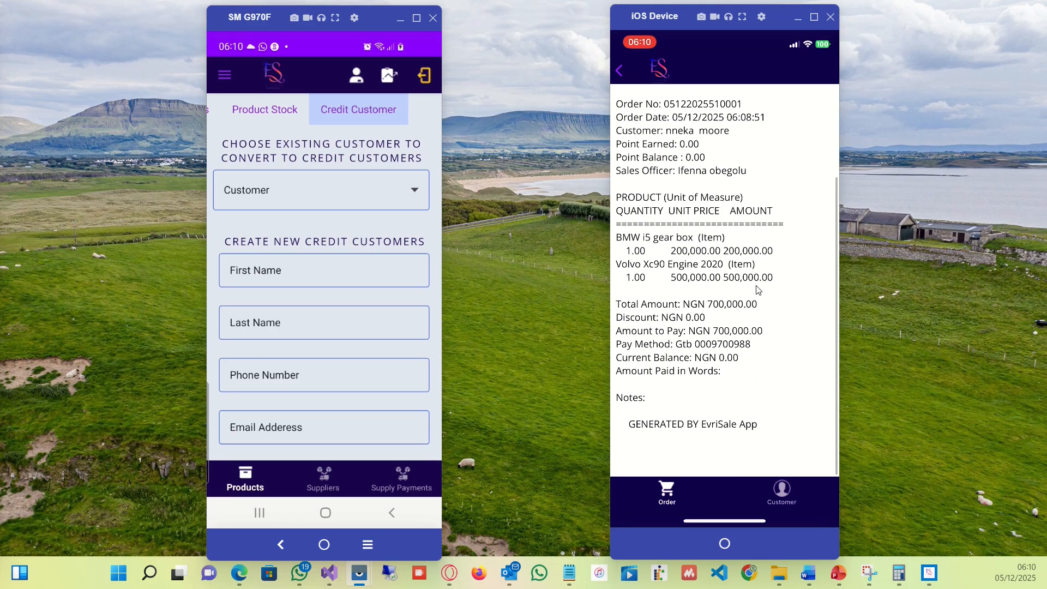
scroll(758, 288, up, 3)
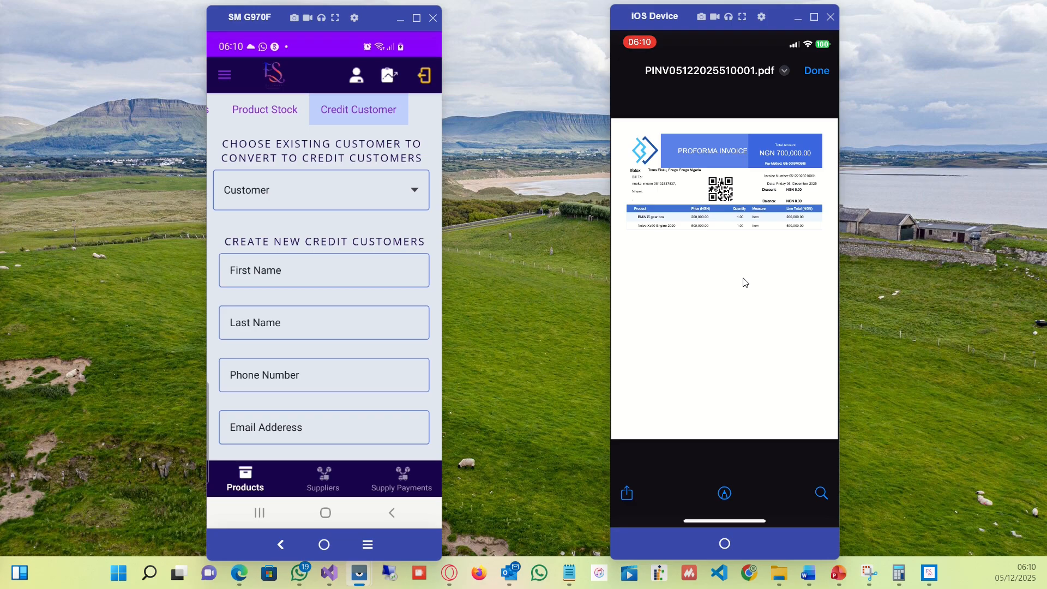
scroll(741, 280, up, 5)
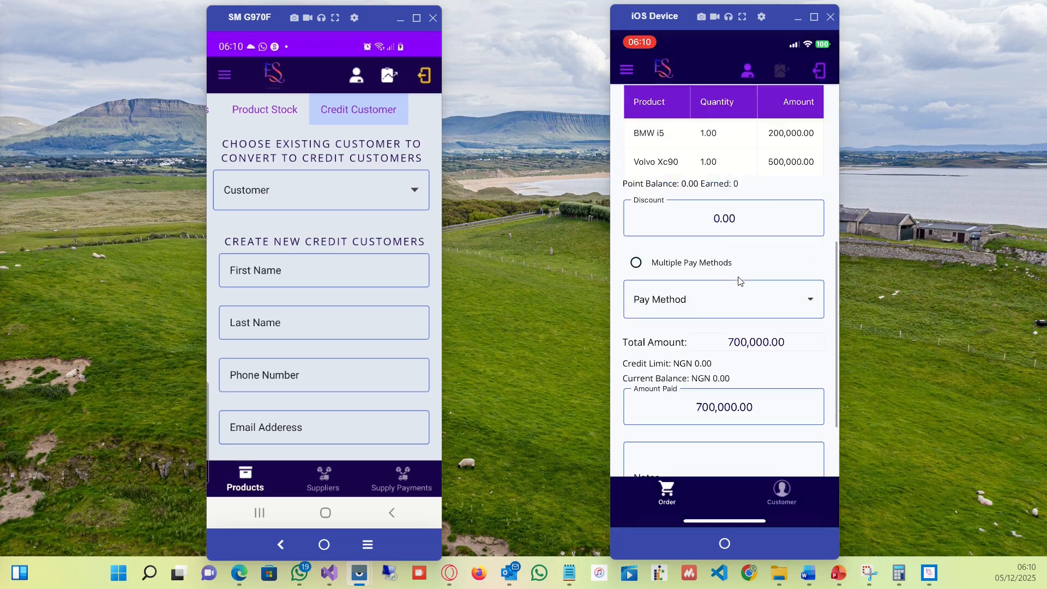
scroll(740, 282, down, 2)
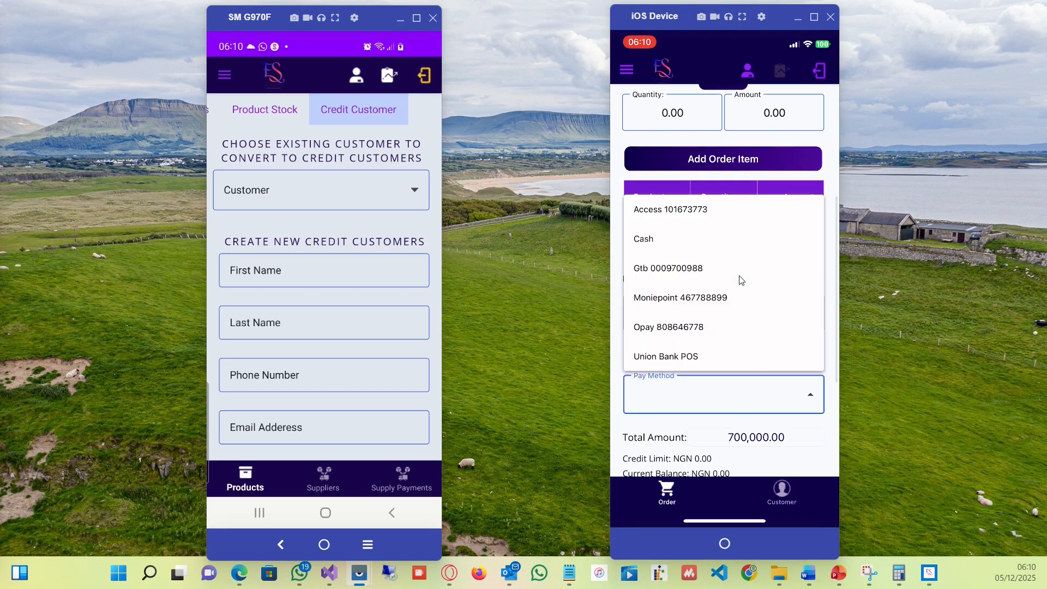
click(741, 281)
scroll(740, 280, down, 5)
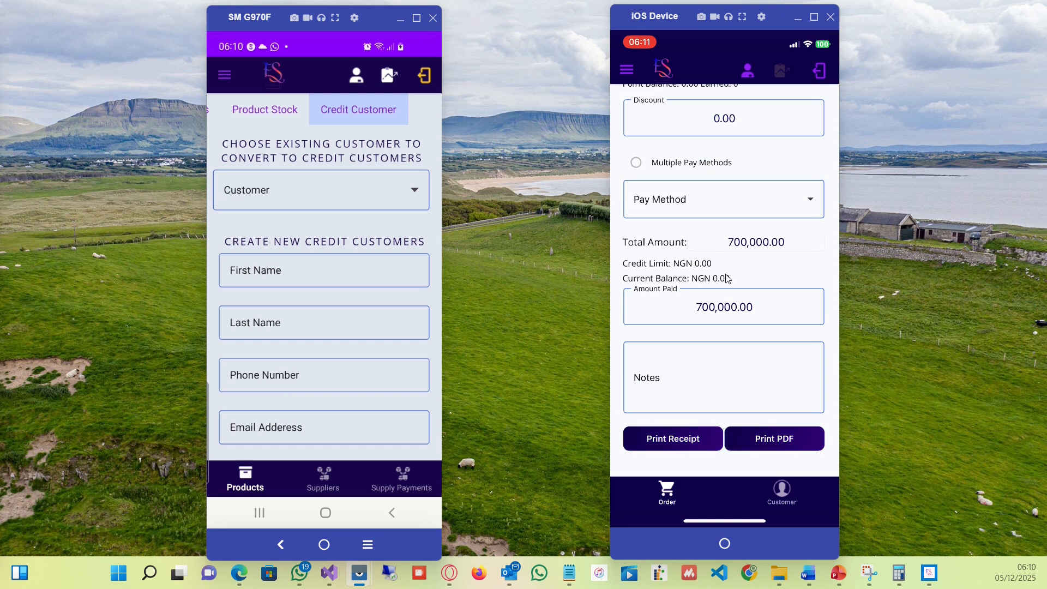
Create a new order for another credit customer with Volvo Xc90 Engine 2020 and Cash as pay method.
scroll(725, 281, up, 8)
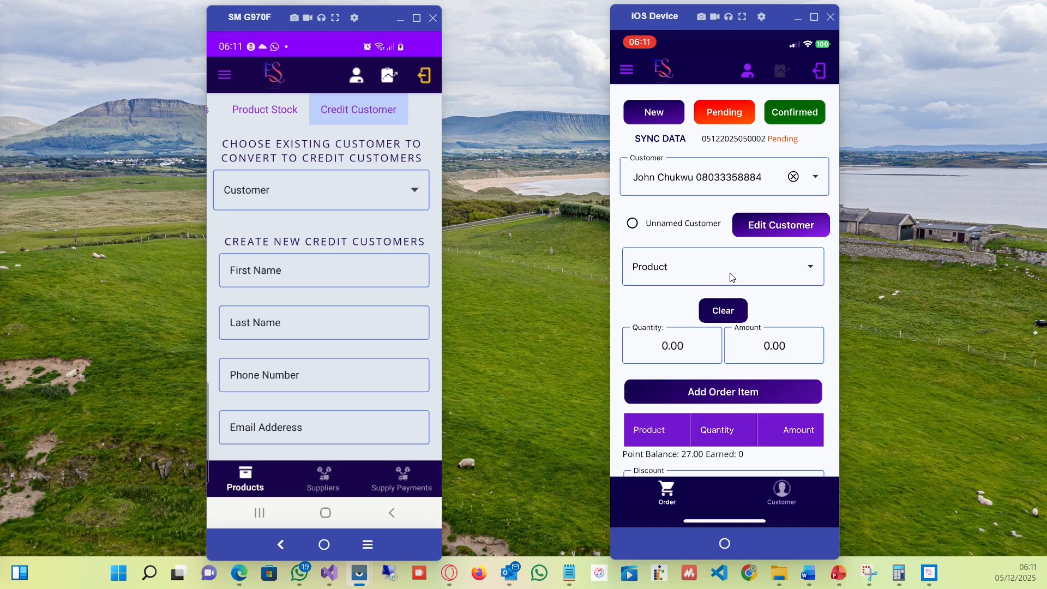
scroll(733, 277, down, 5)
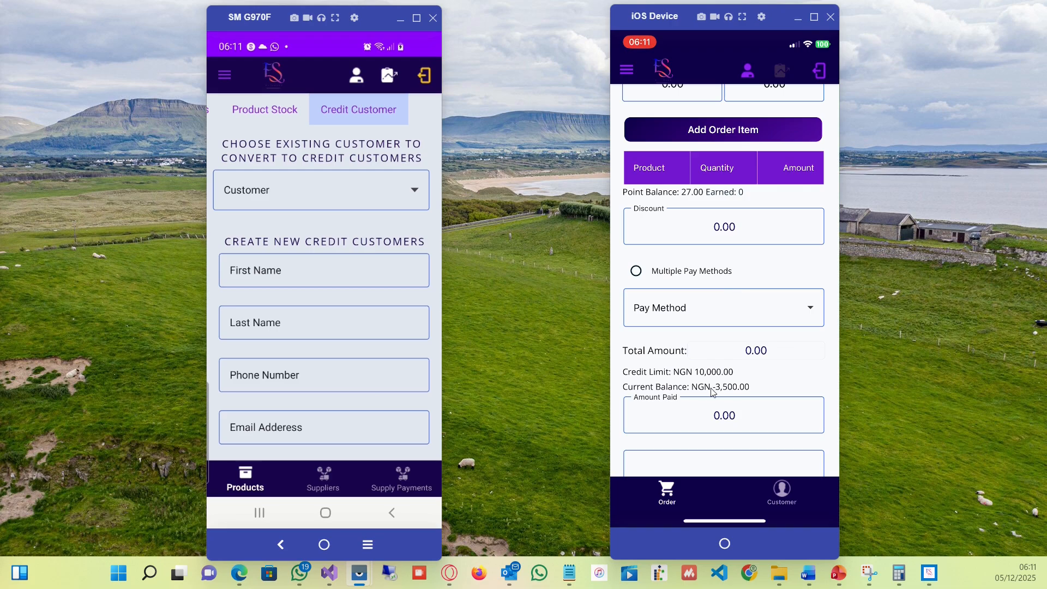
scroll(710, 386, up, 5)
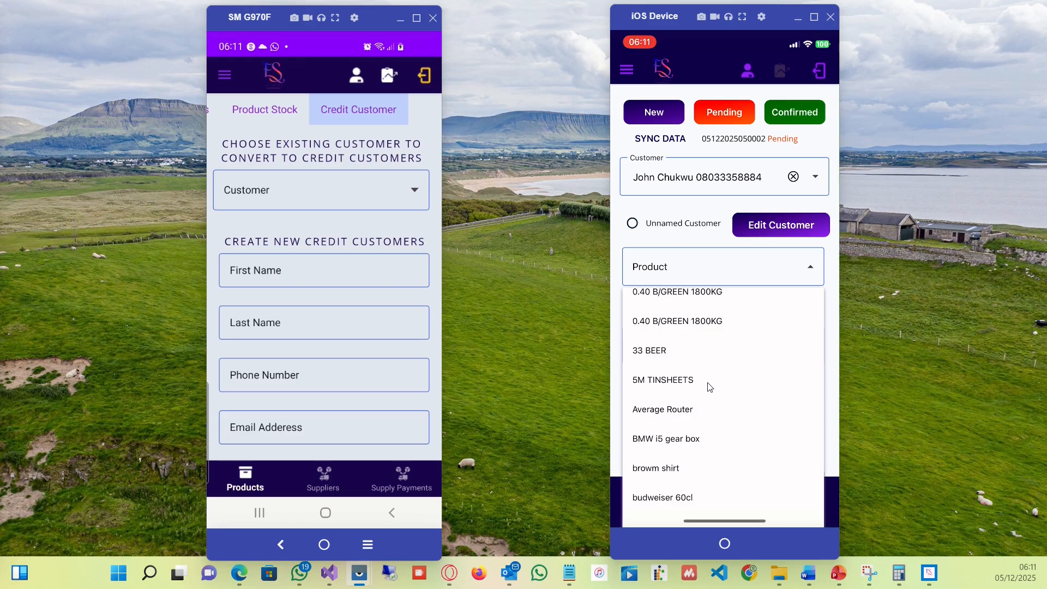
scroll(709, 387, down, 3)
scroll(710, 387, down, 10)
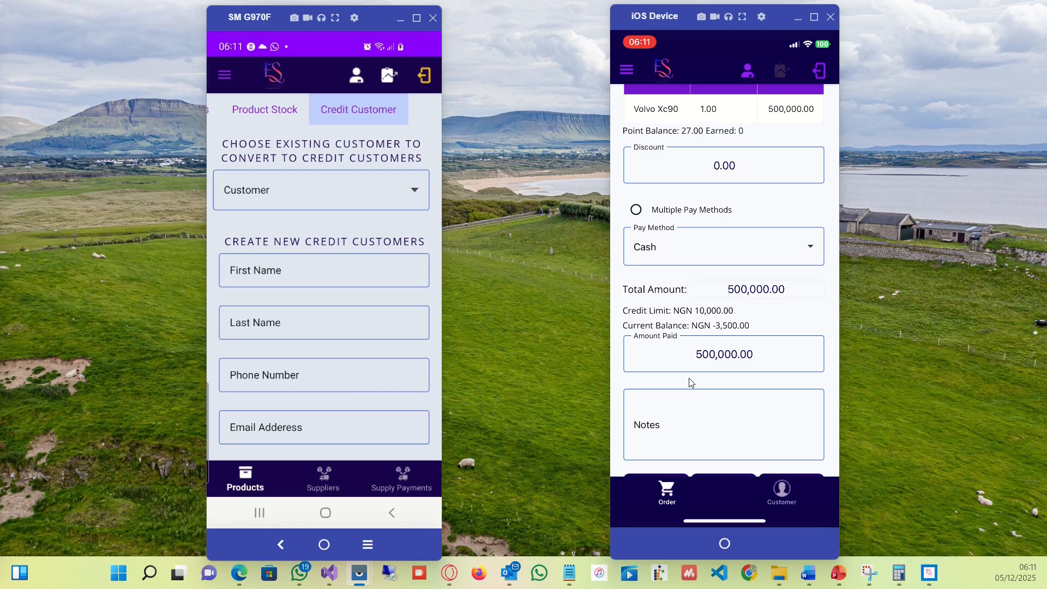
Set the order's amount paid to 459,000.
click(689, 379)
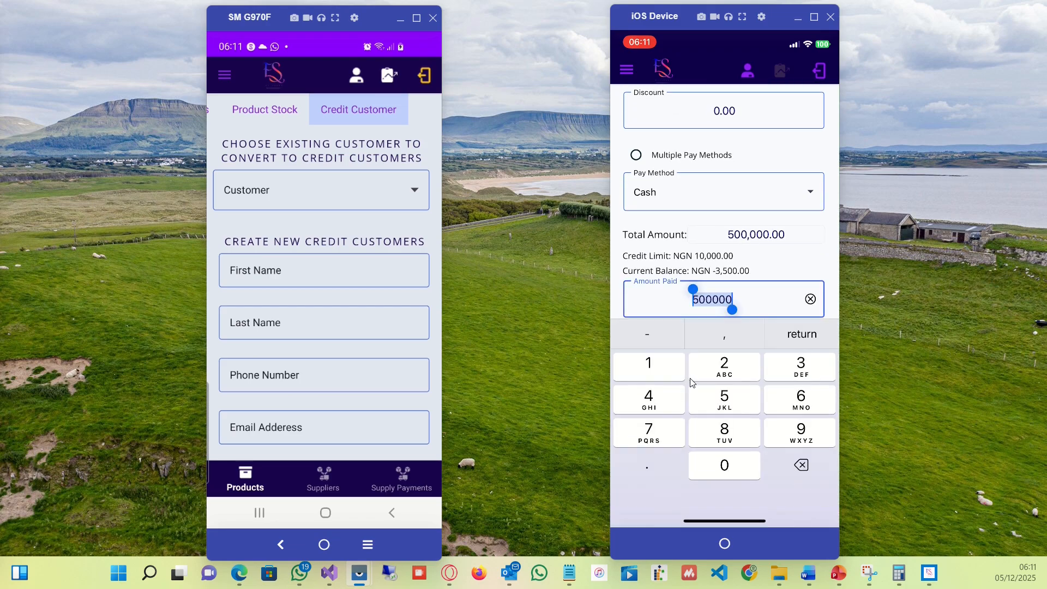
text(4)
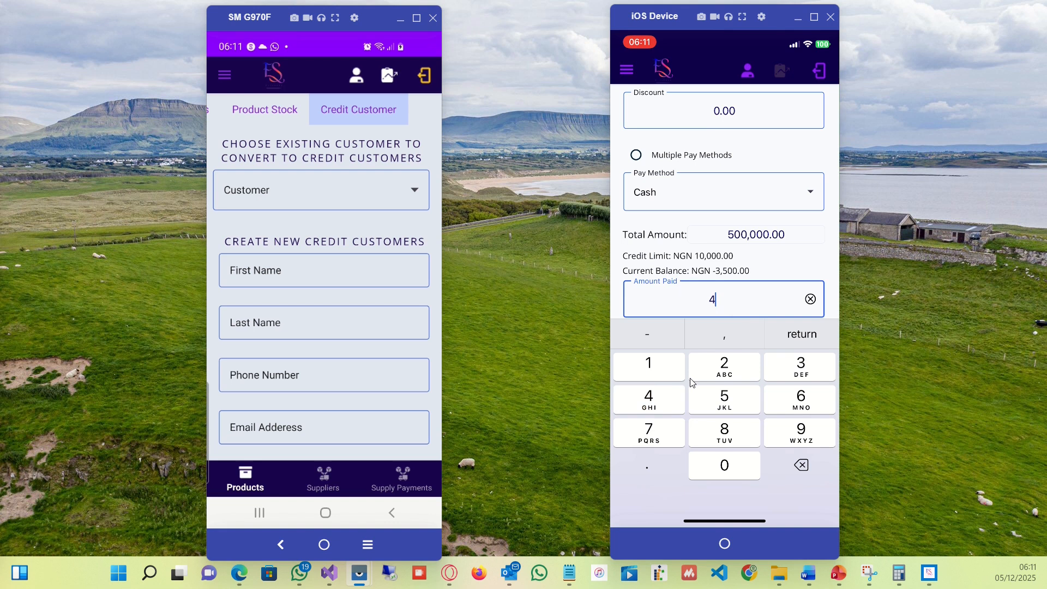
text(59000)
key(Return)
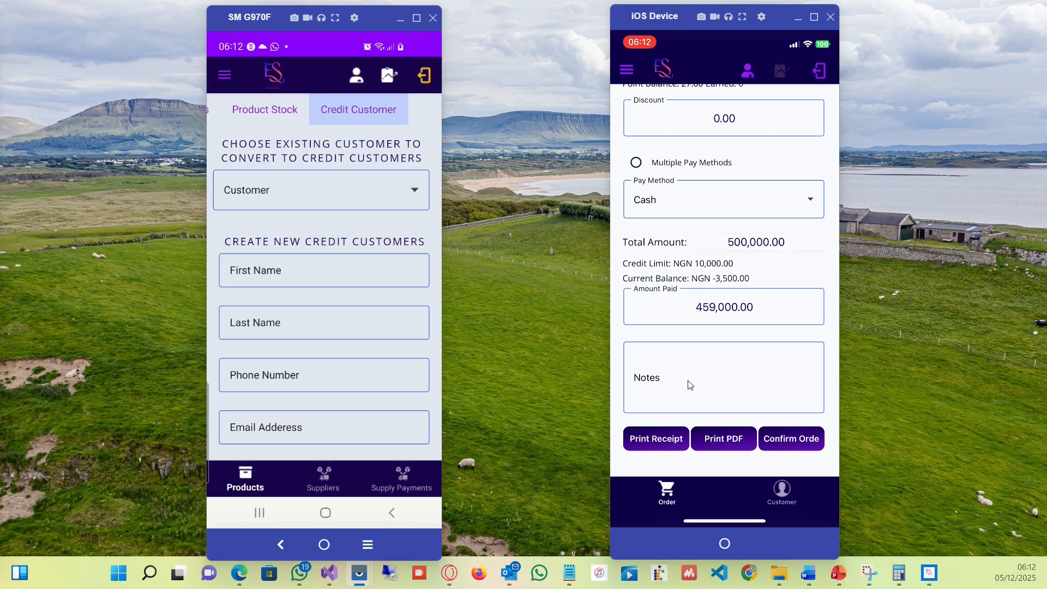
Add the note "I will pay next week" to the order.
click(690, 385)
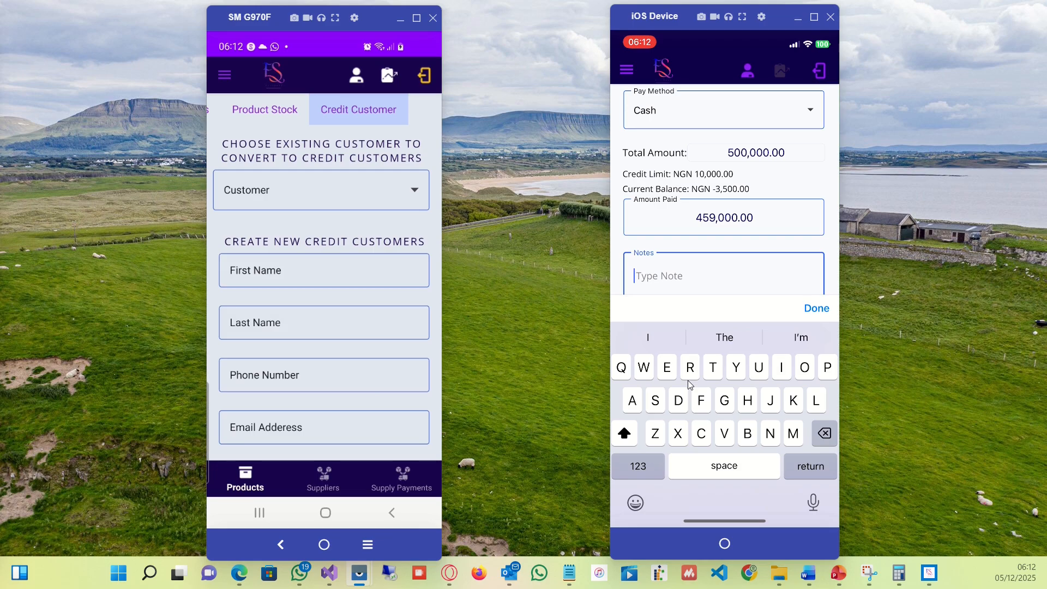
text(I will )
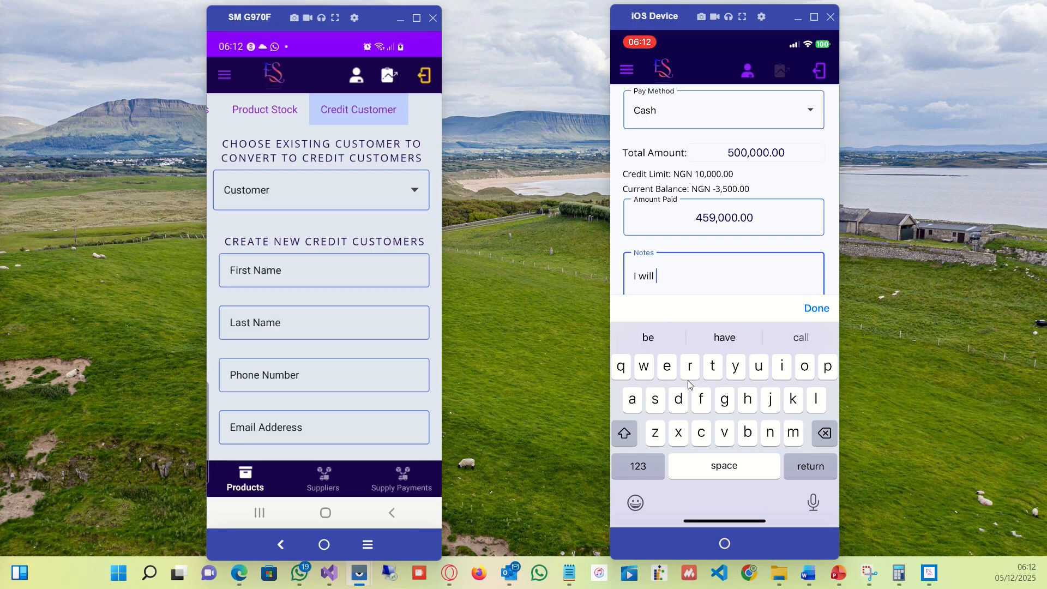
text(pay)
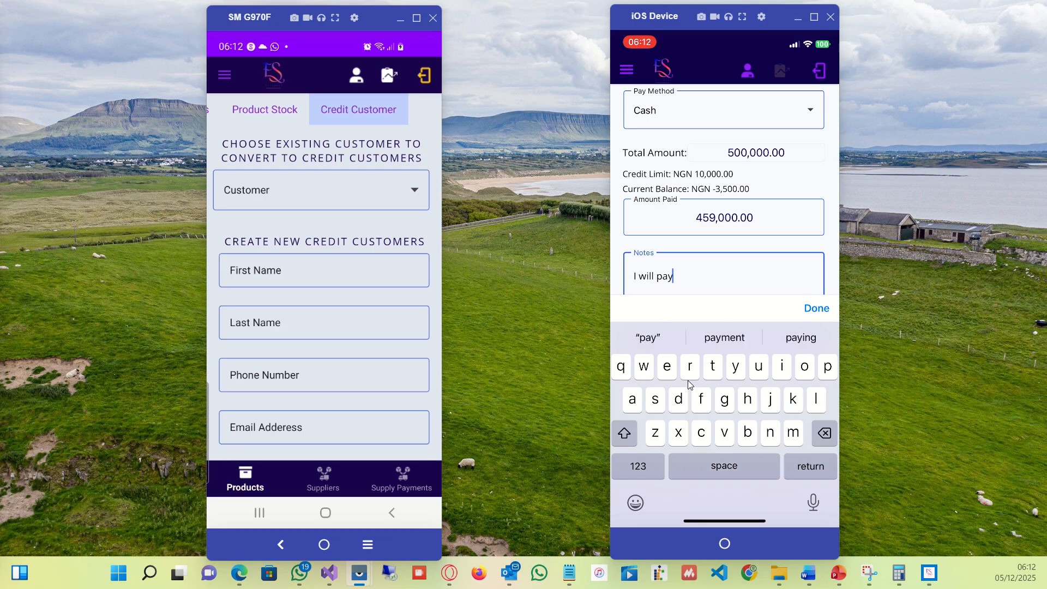
text( next werk)
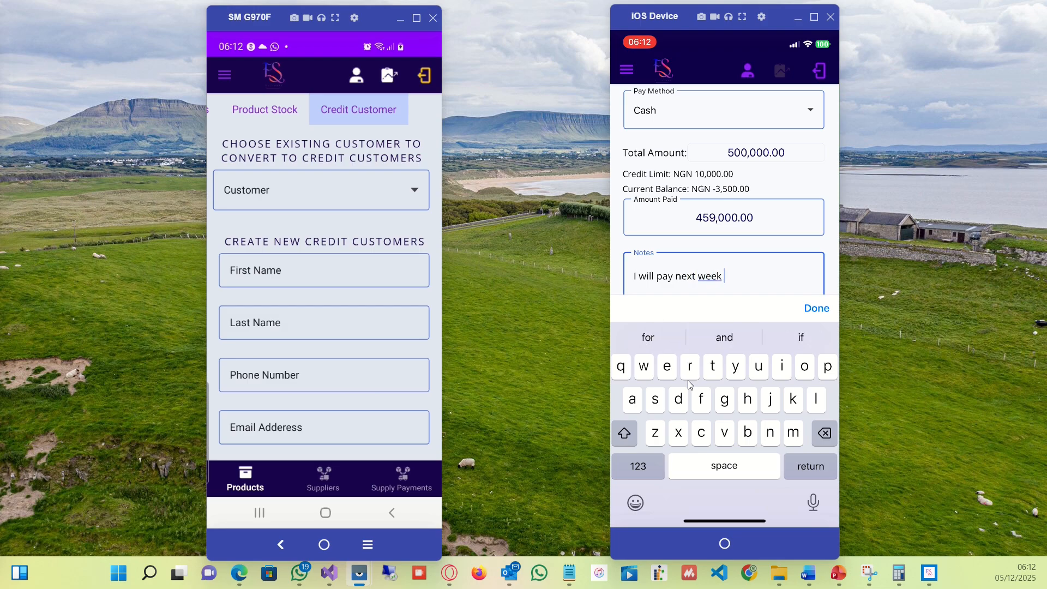
key(Escape)
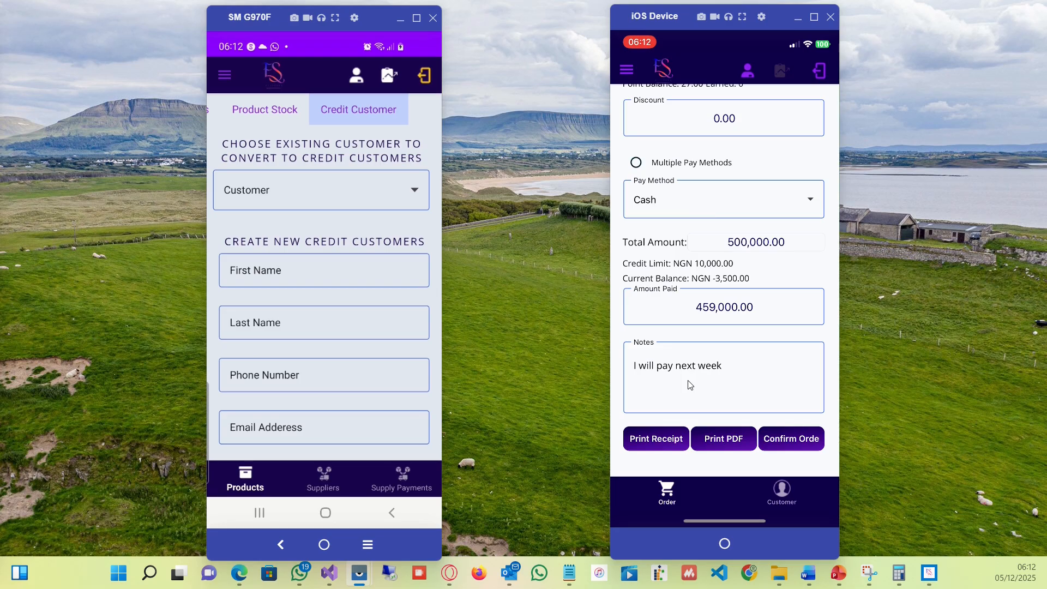
Change the amount paid to 499,000 and confirm the order.
scroll(690, 385, up, 3)
scroll(690, 385, down, 3)
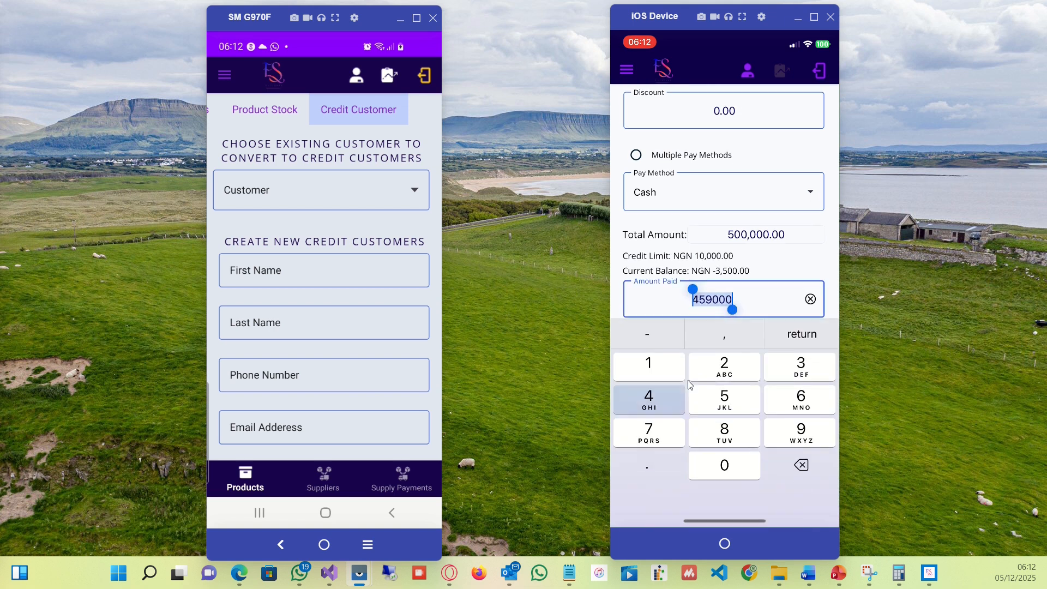
text(499000)
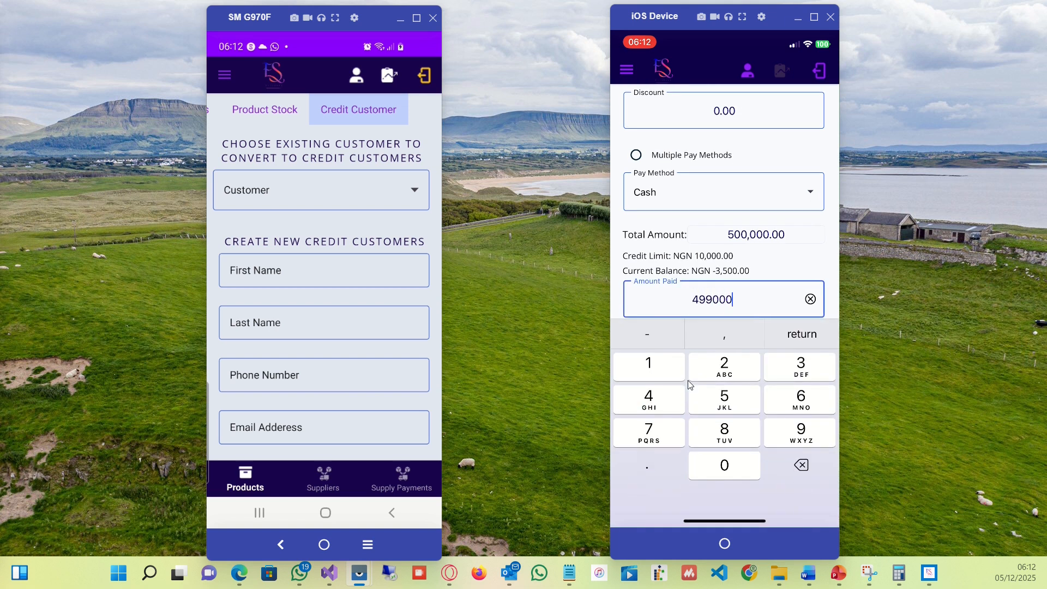
key(Return)
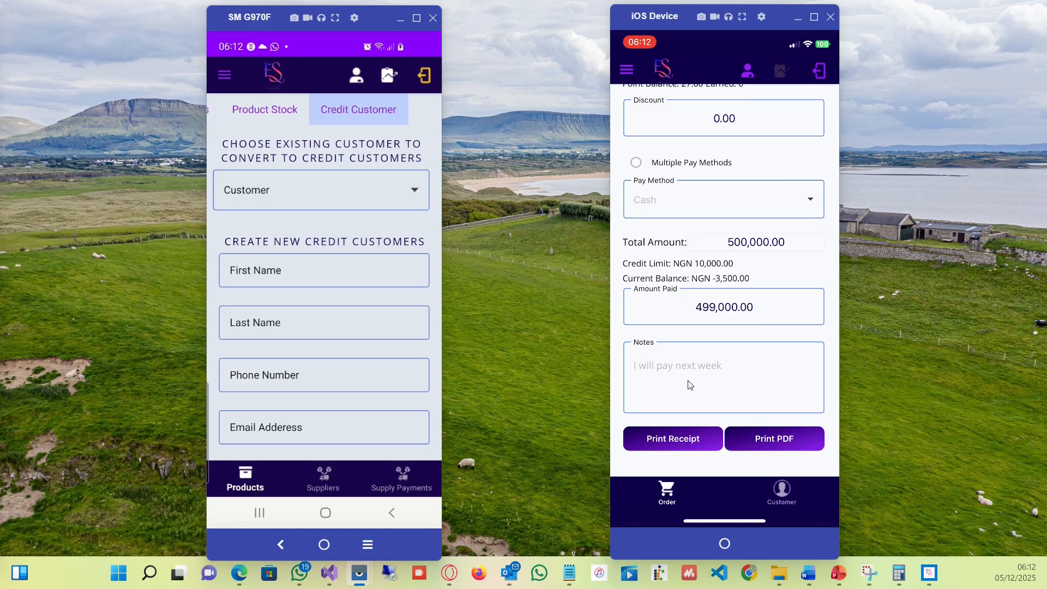
Scroll through the generated receipt for the confirmed order.
scroll(690, 385, down, 3)
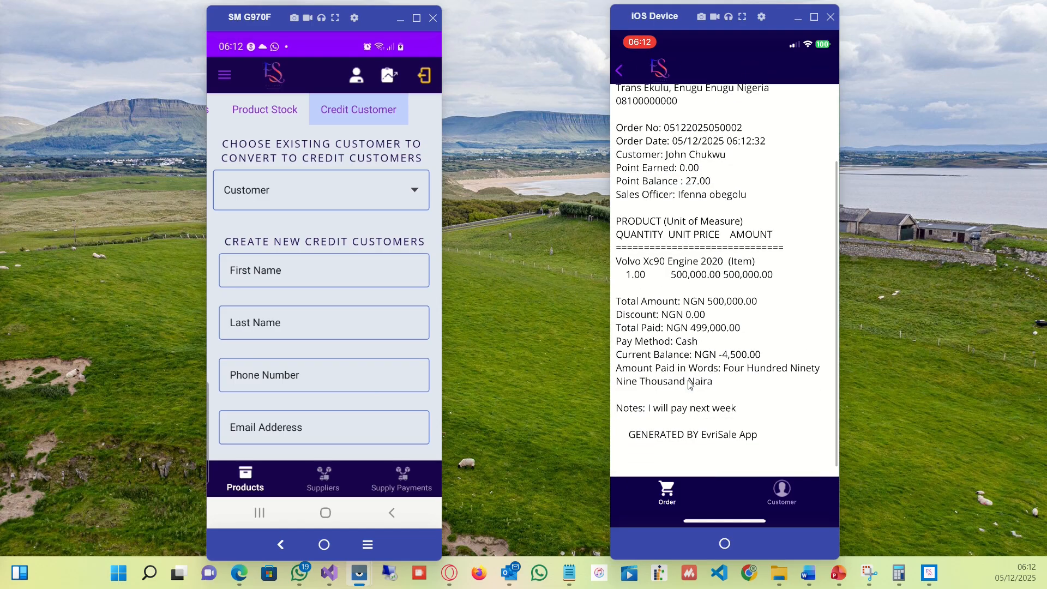
scroll(690, 385, down, 2)
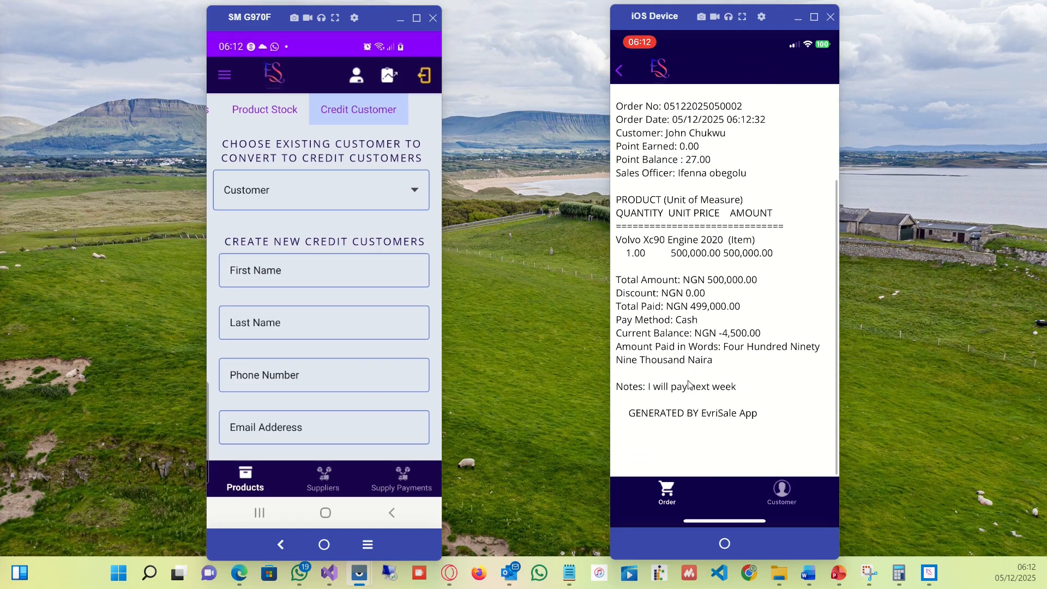
scroll(690, 385, down, 1)
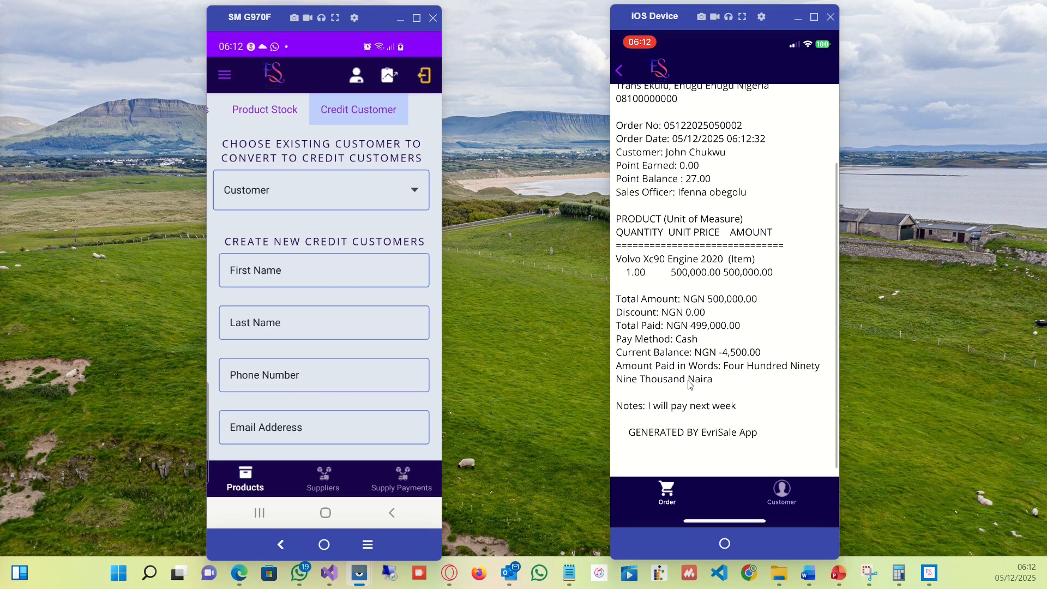
scroll(690, 385, down, 1)
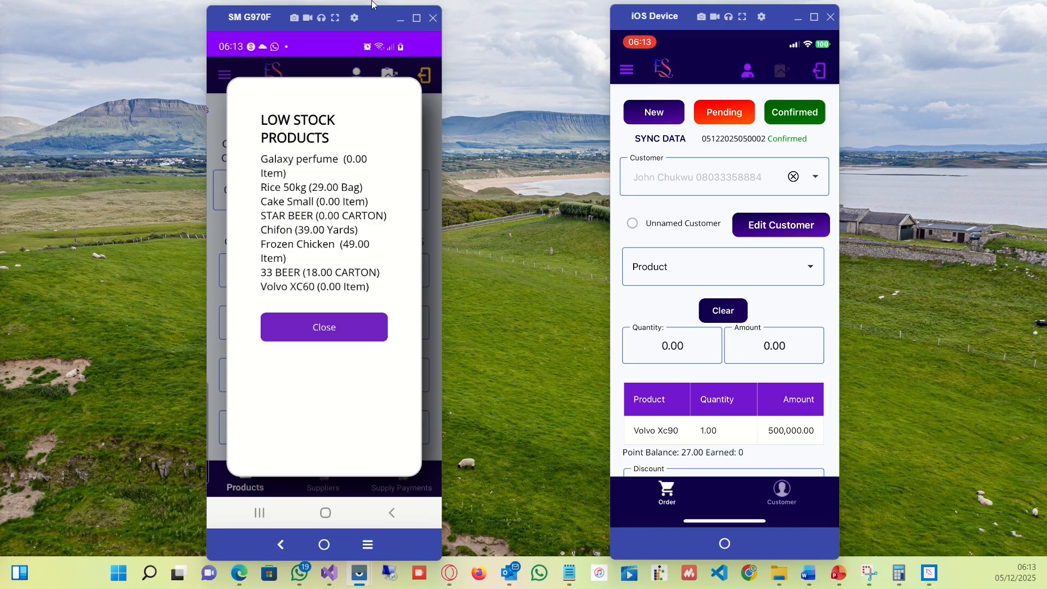
Close the low stock alert on the Android device and open its Reports menu to browse the report types.
click(337, 328)
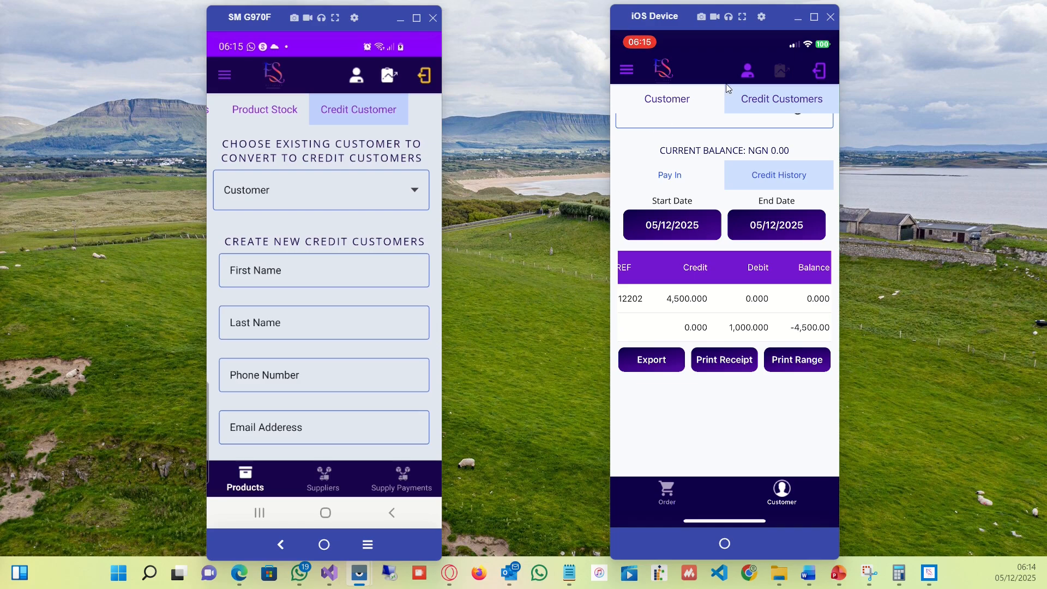
click(395, 93)
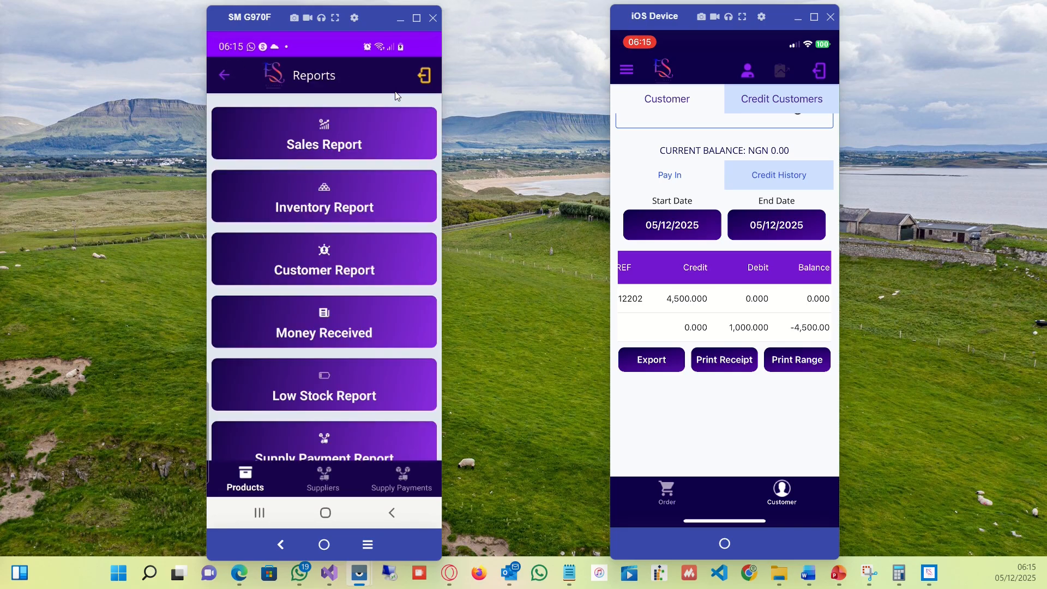
scroll(397, 96, down, 2)
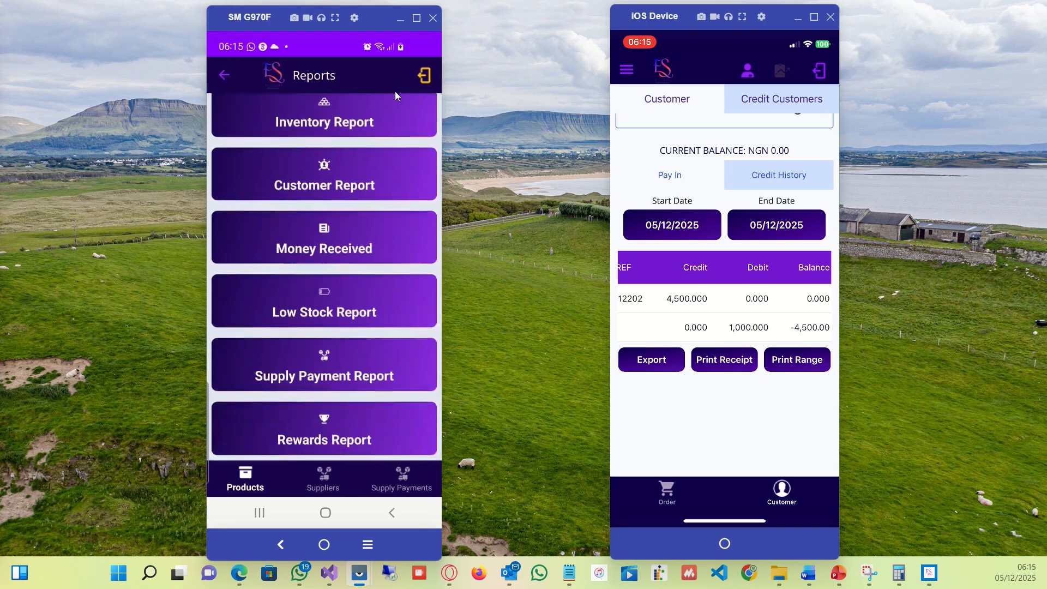
scroll(397, 96, up, 2)
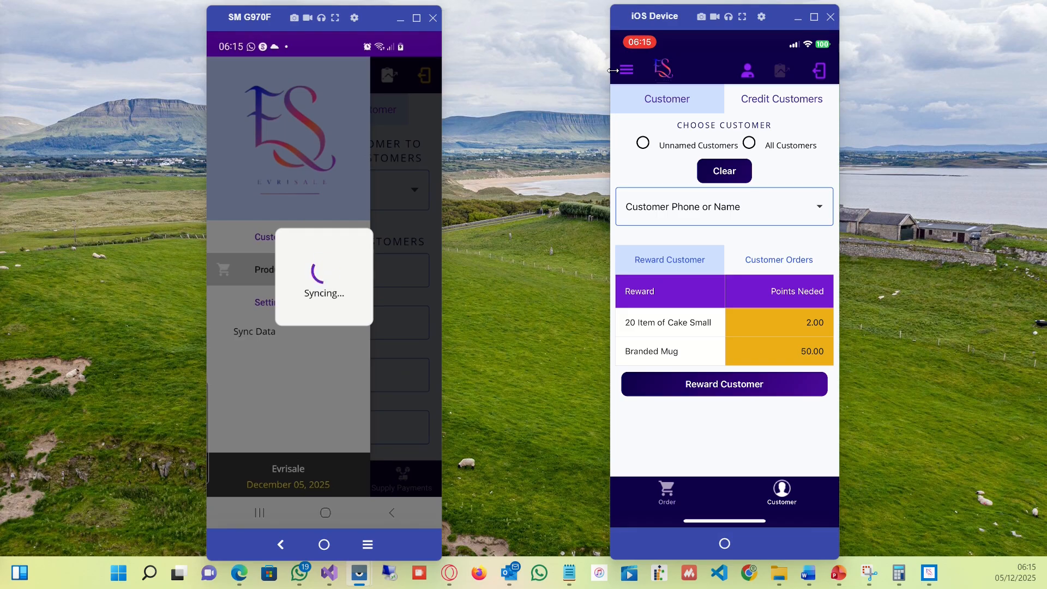
Open the iOS app menu to sync data, then switch to the EvriSale desktop app.
click(613, 70)
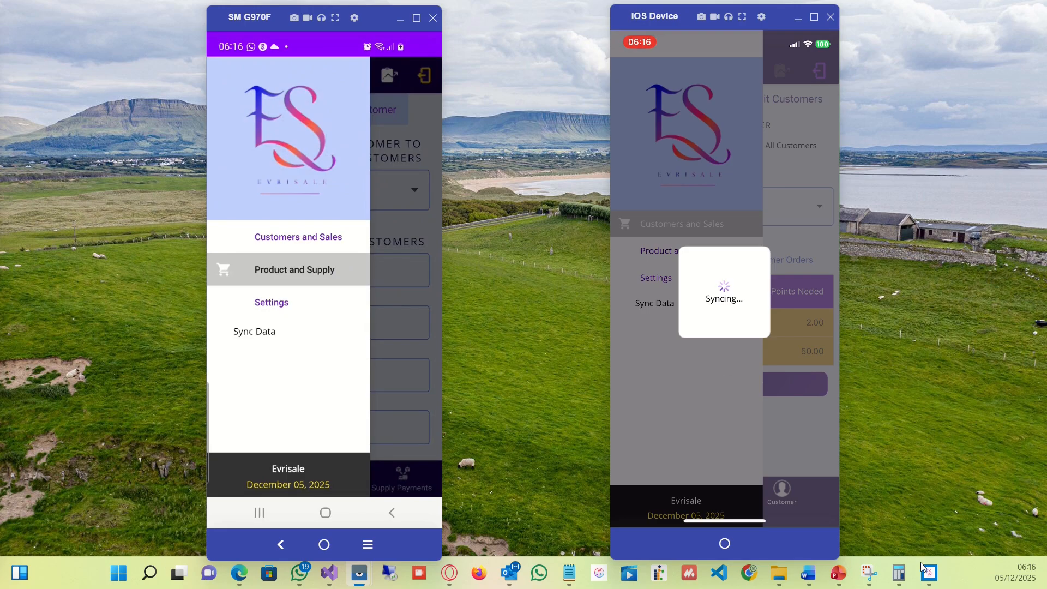
click(939, 576)
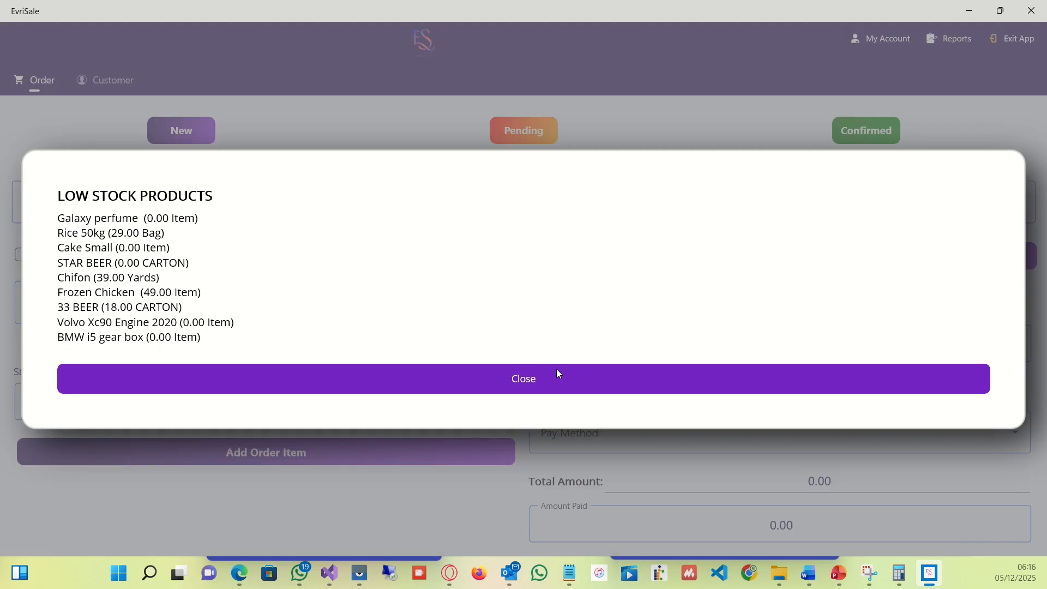
Close the low stock alert in the desktop app and sync its data from the side menu.
click(551, 380)
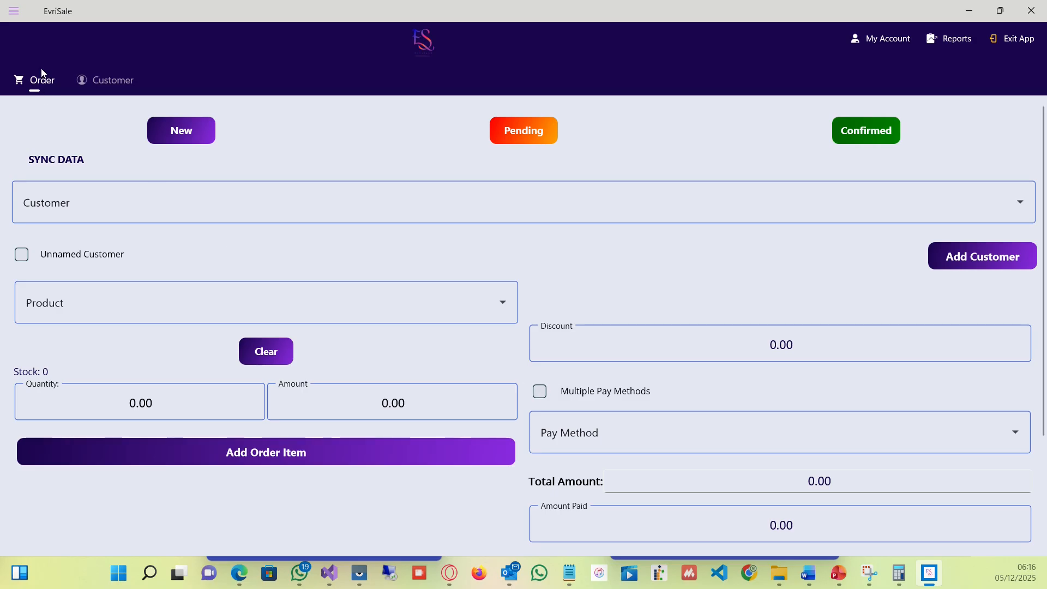
click(10, 17)
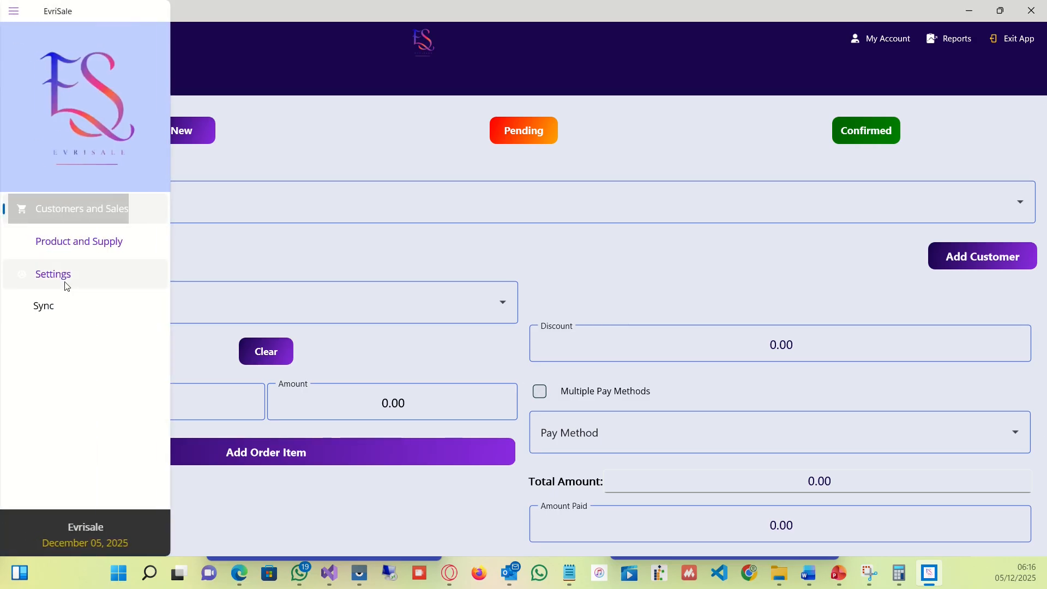
click(60, 303)
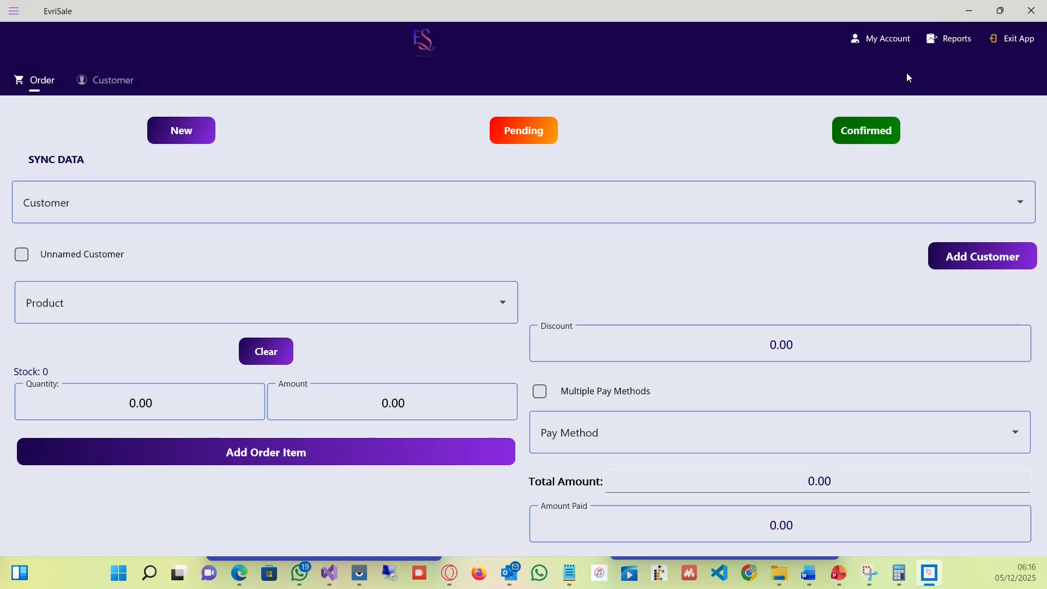
Open the Sales Report and set its start date to 05/12/2024.
click(945, 44)
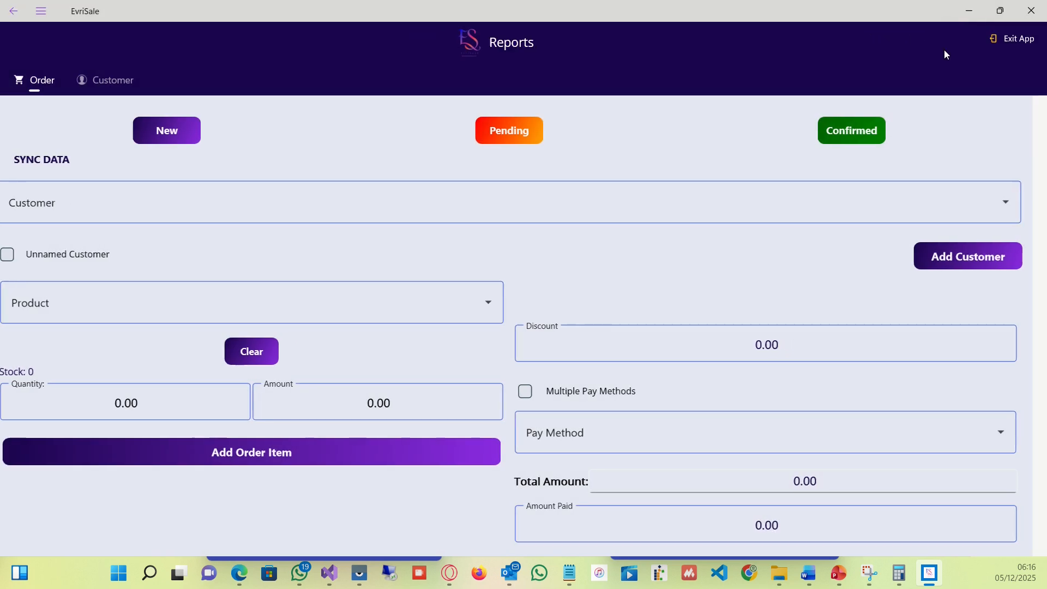
click(541, 152)
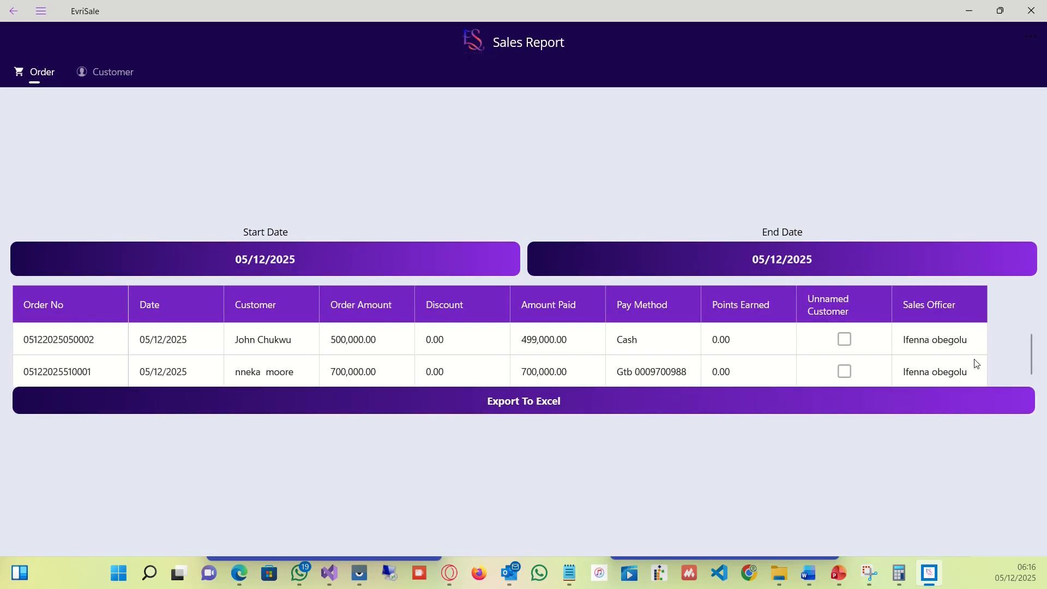
click(466, 270)
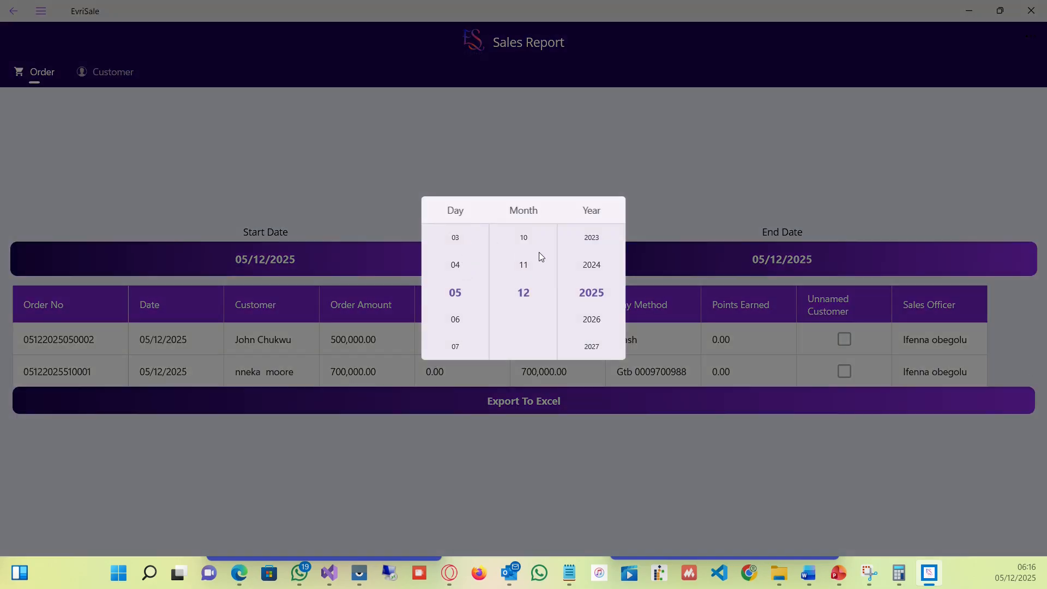
click(592, 266)
click(981, 392)
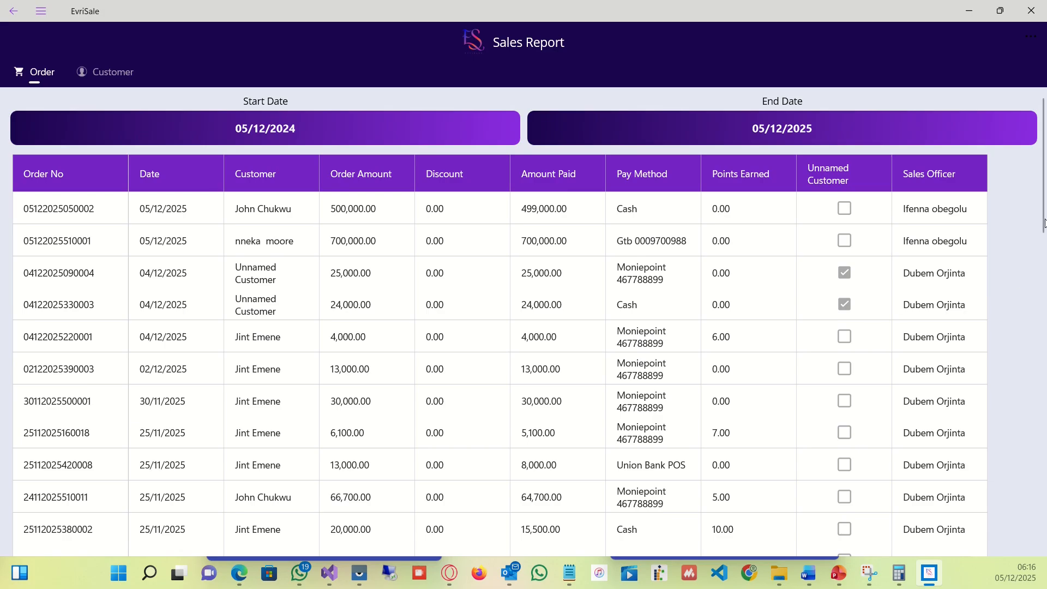
Browse the sales report's order list and go back to the reports.
drag(1045, 223, 1037, 583)
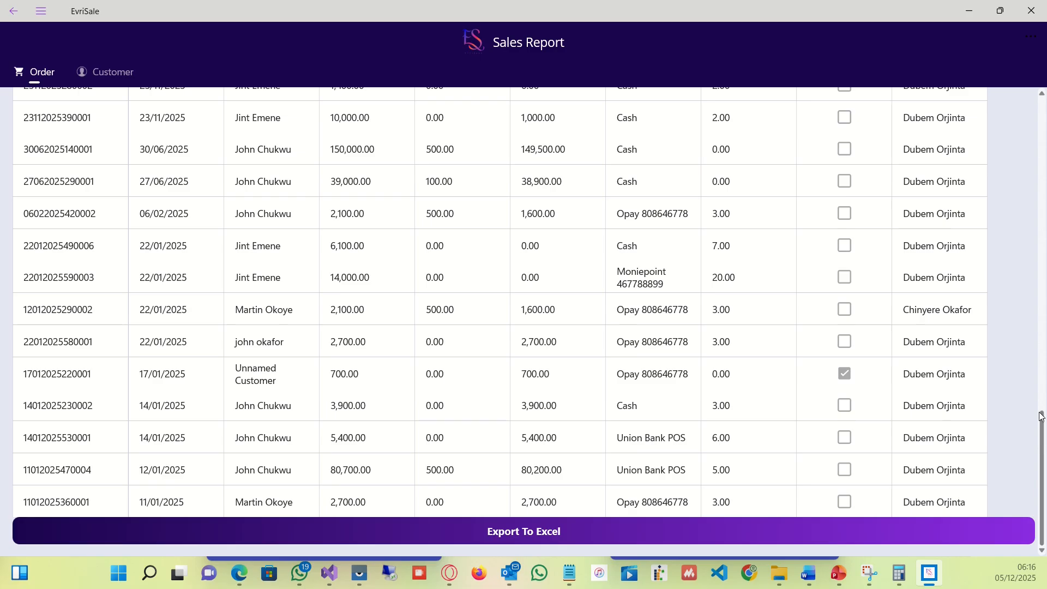
click(1042, 125)
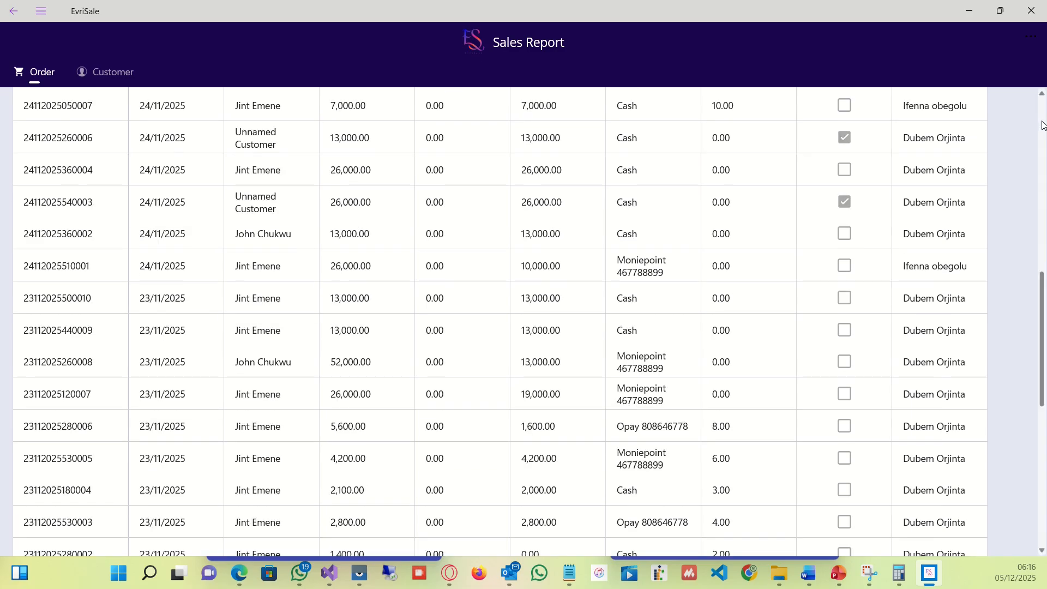
click(1043, 125)
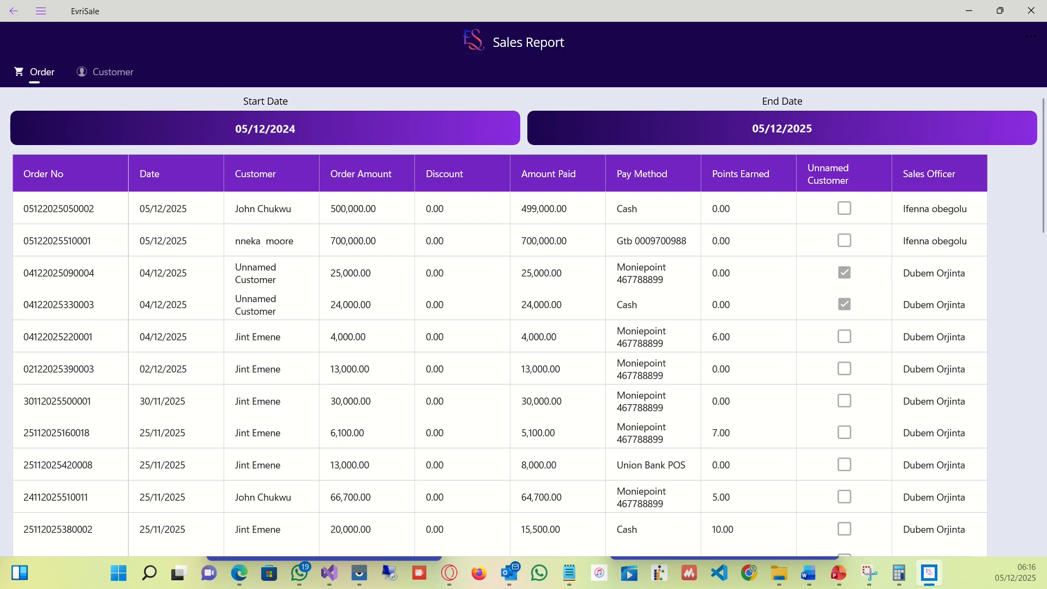
click(23, 12)
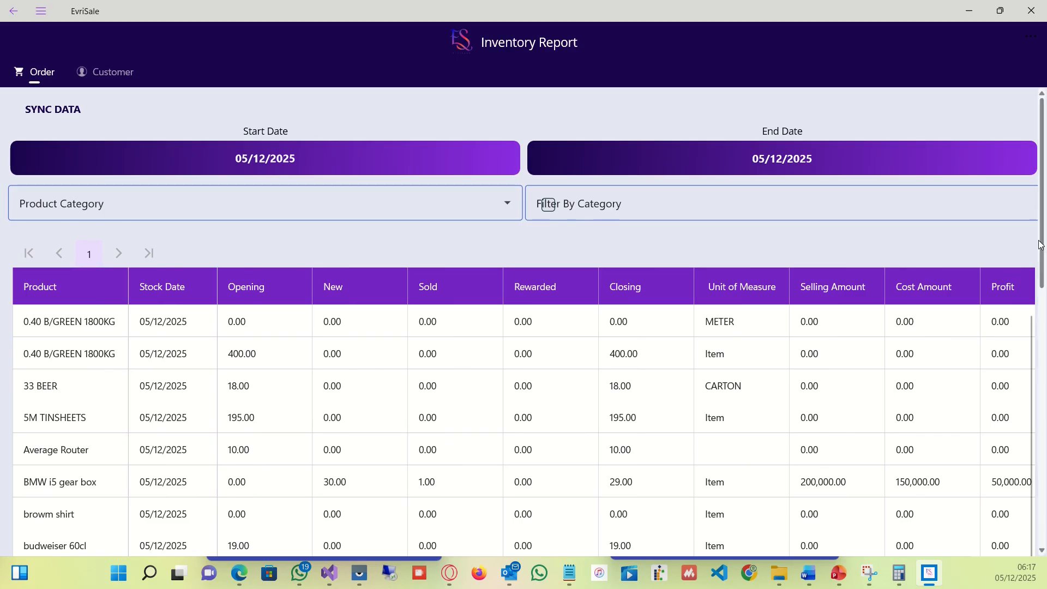
Scroll through the Inventory Report's product stock rows.
drag(1039, 243, 1035, 527)
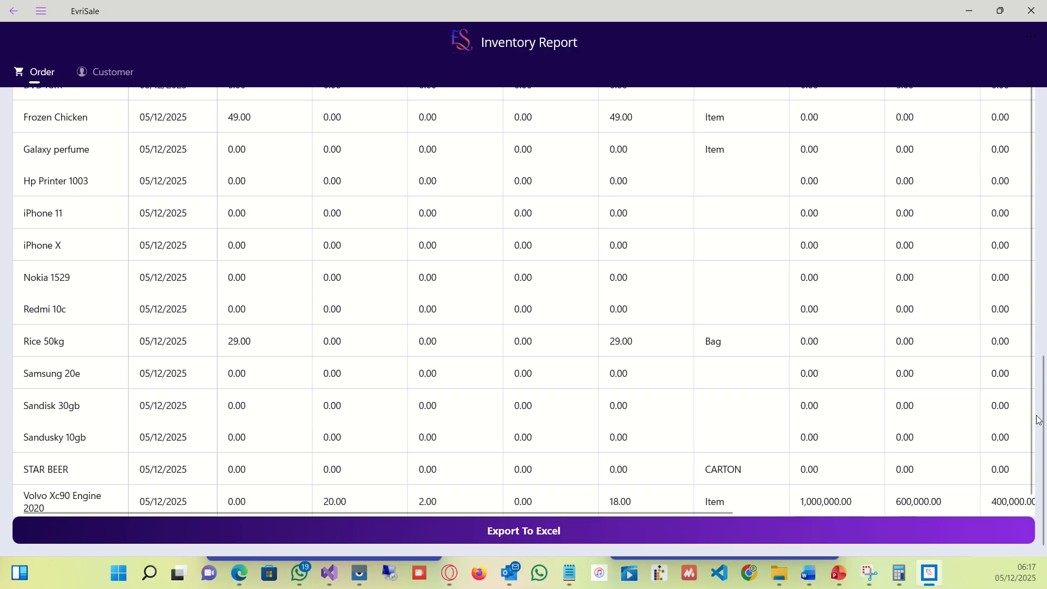
drag(1044, 447, 1038, 475)
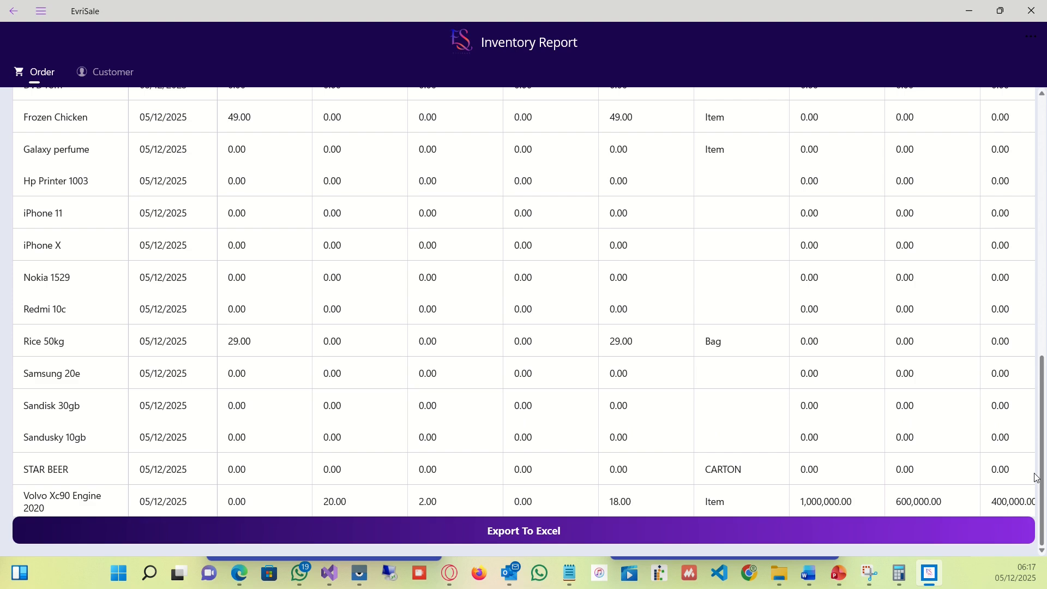
scroll(1031, 474, up, 15)
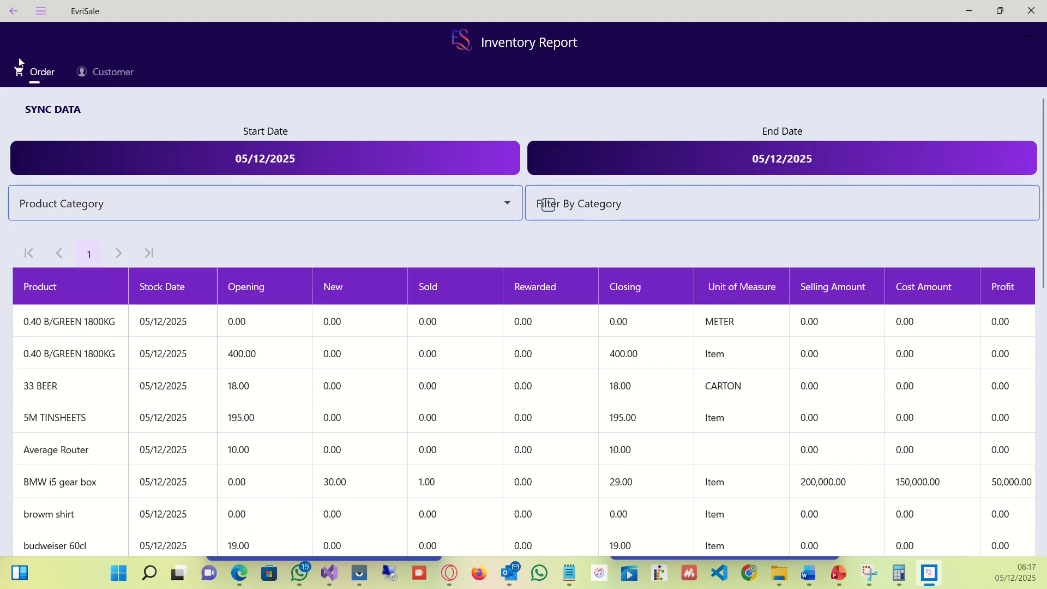
Go back to the reports list and open the Money Received report.
click(14, 11)
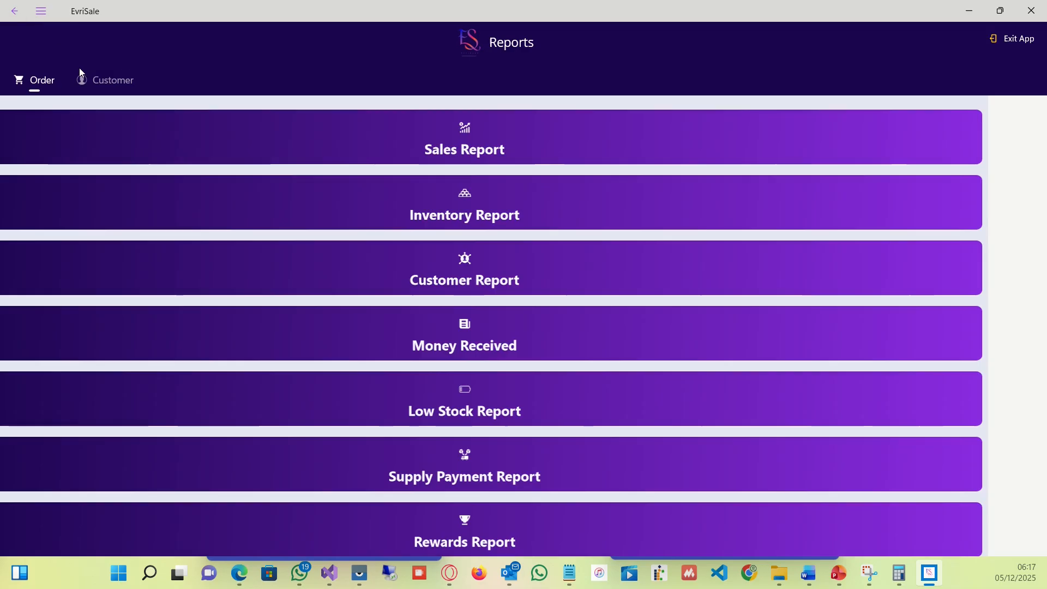
click(551, 342)
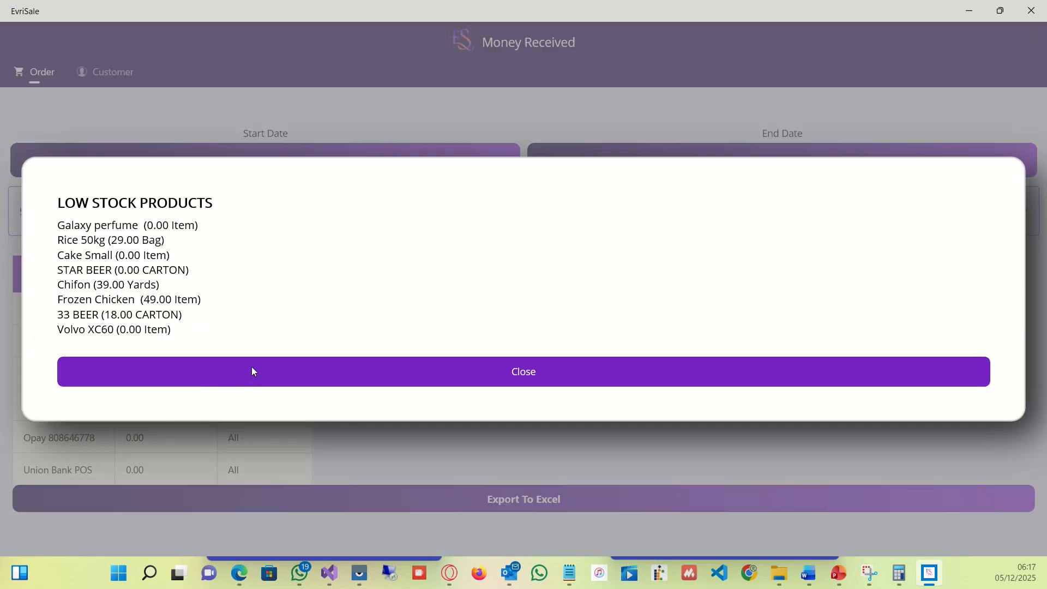
click(252, 372)
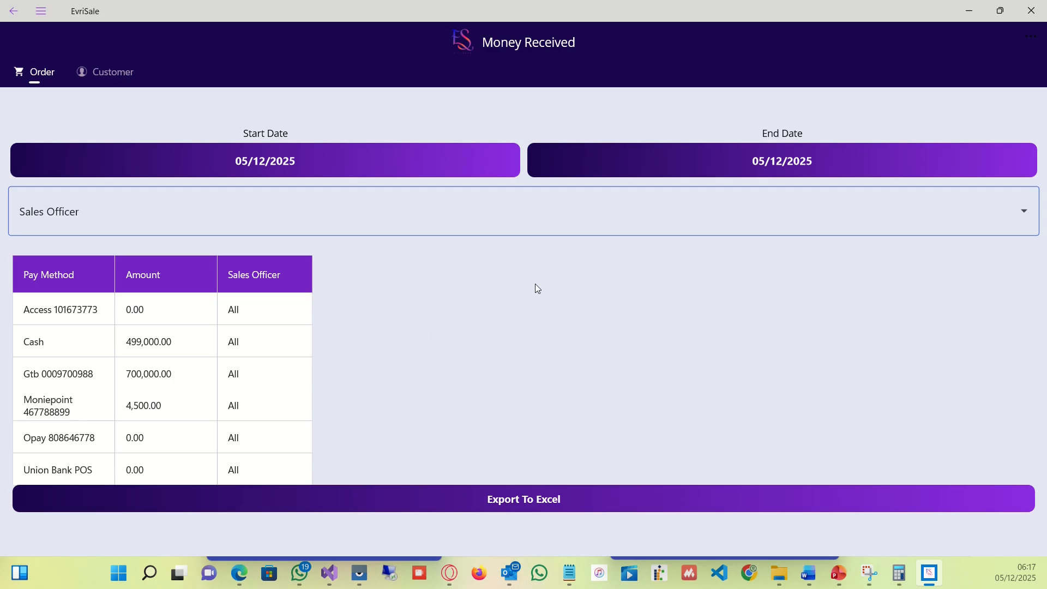
Filter the Money Received report by one sales officer, then switch the filter to another sales officer.
click(1008, 218)
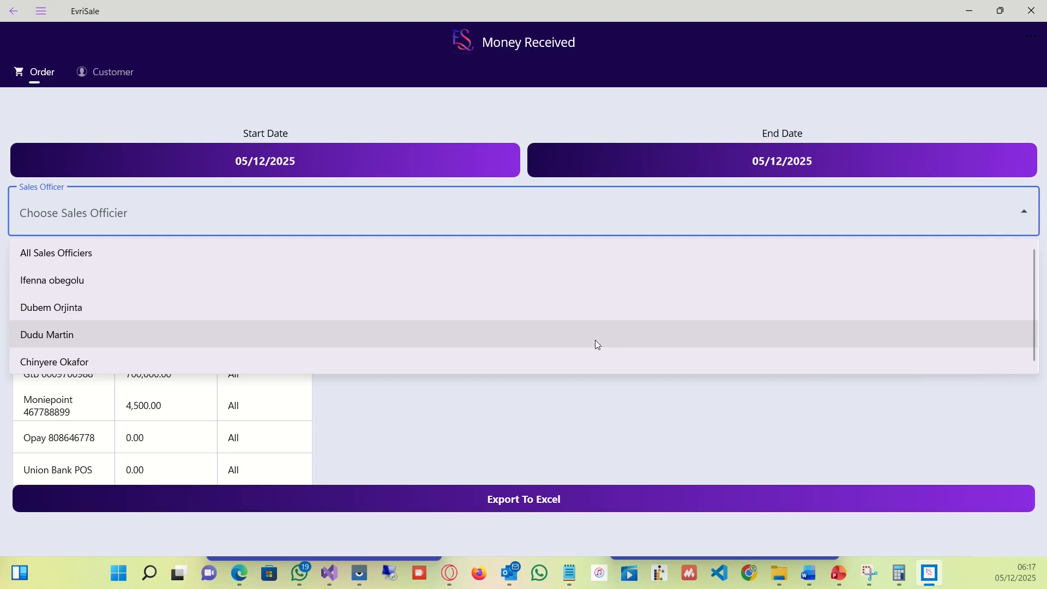
click(615, 289)
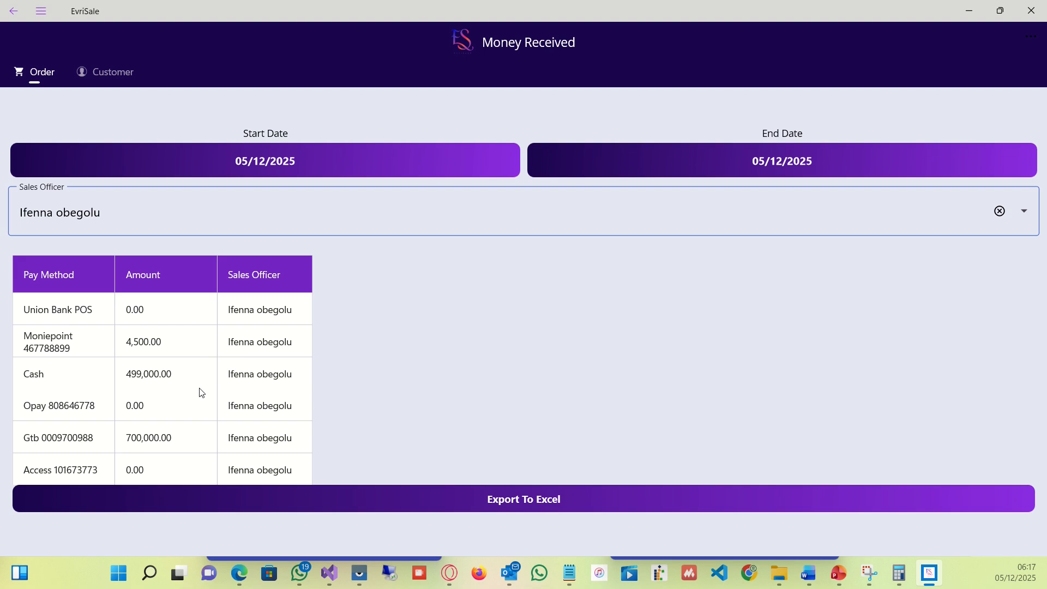
click(1022, 212)
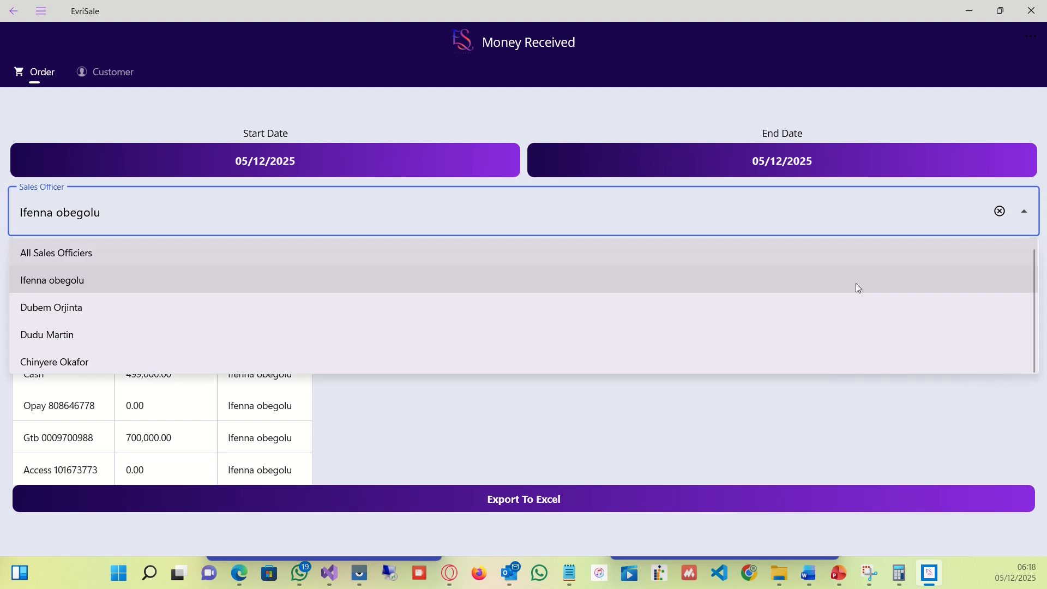
click(707, 320)
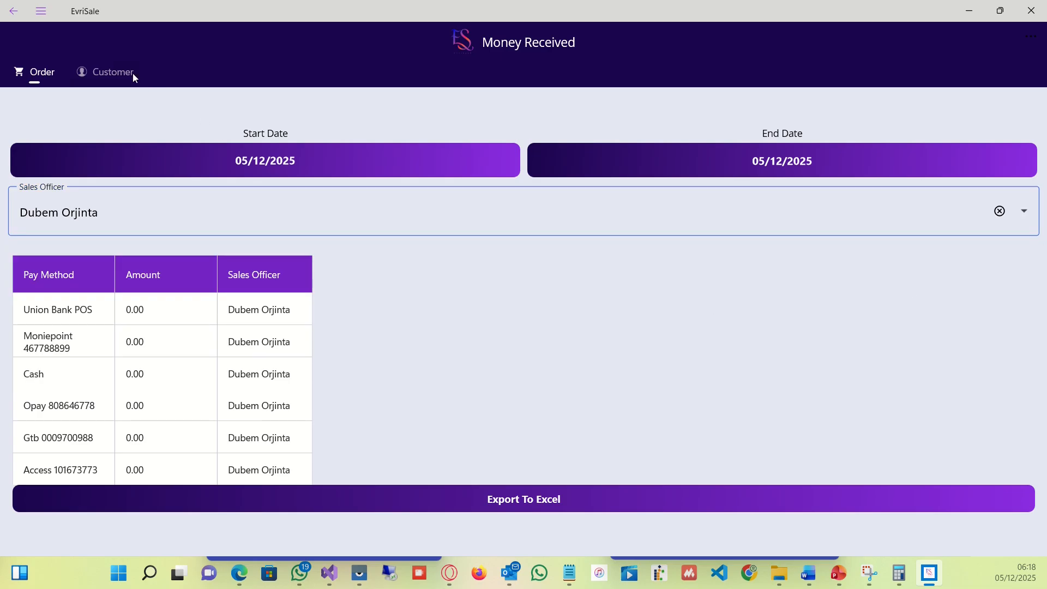
Return to the order screen and open the Suppliers section under Product and Supply.
click(13, 13)
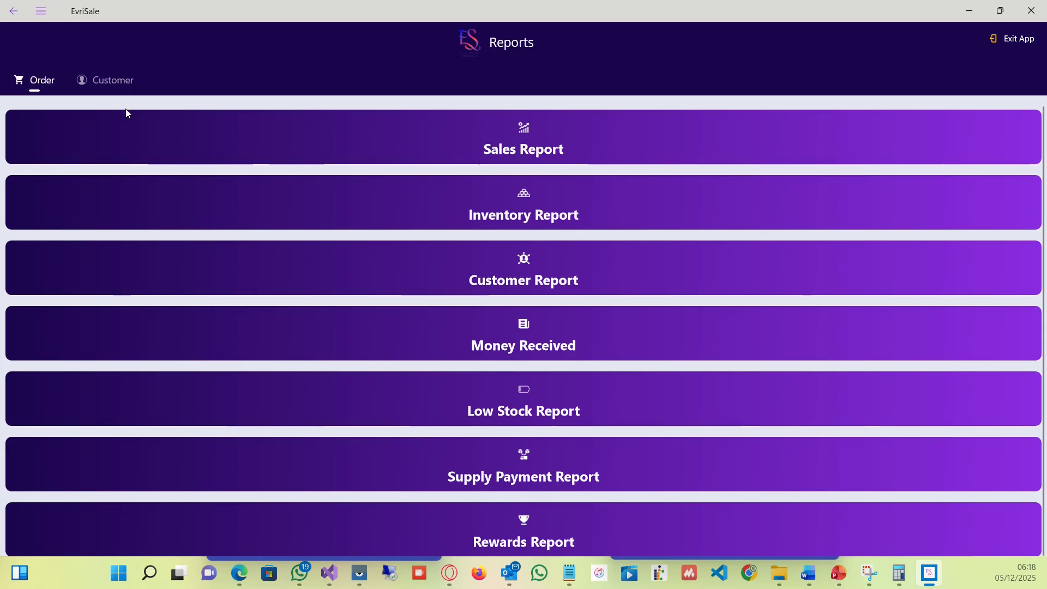
click(14, 11)
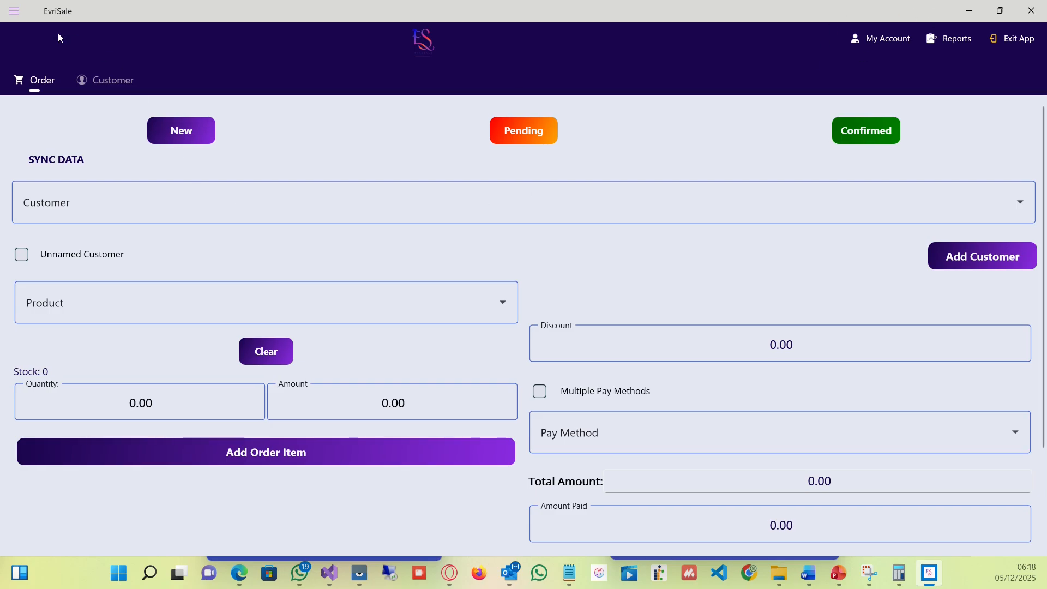
click(15, 11)
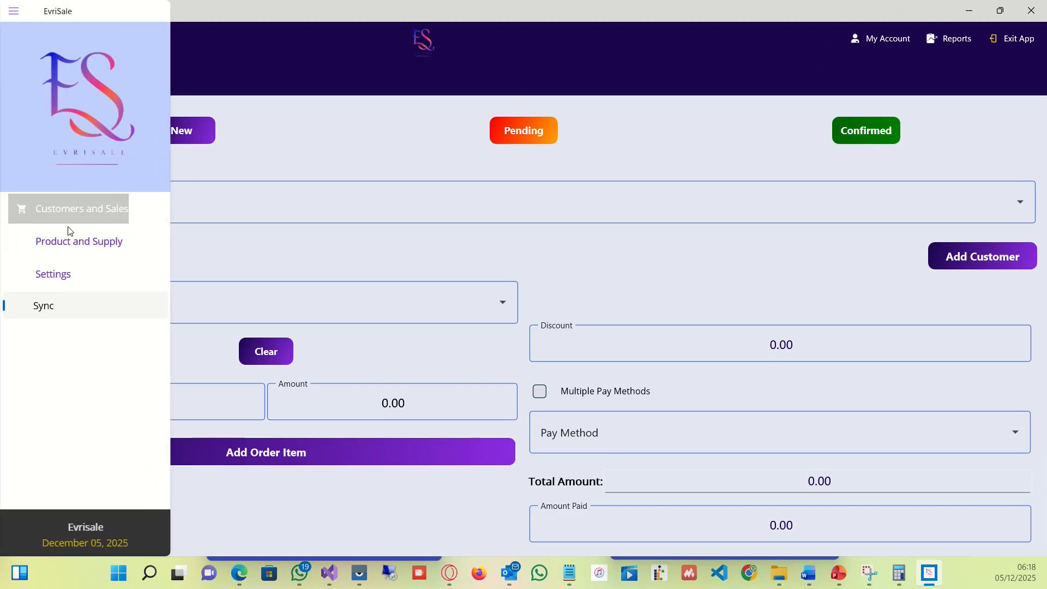
click(94, 242)
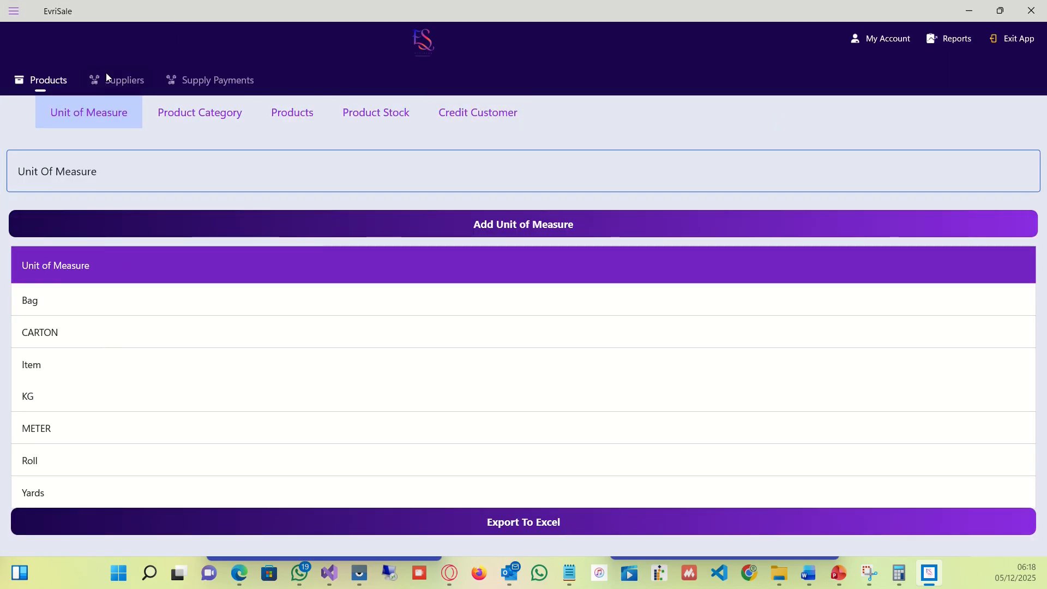
click(118, 88)
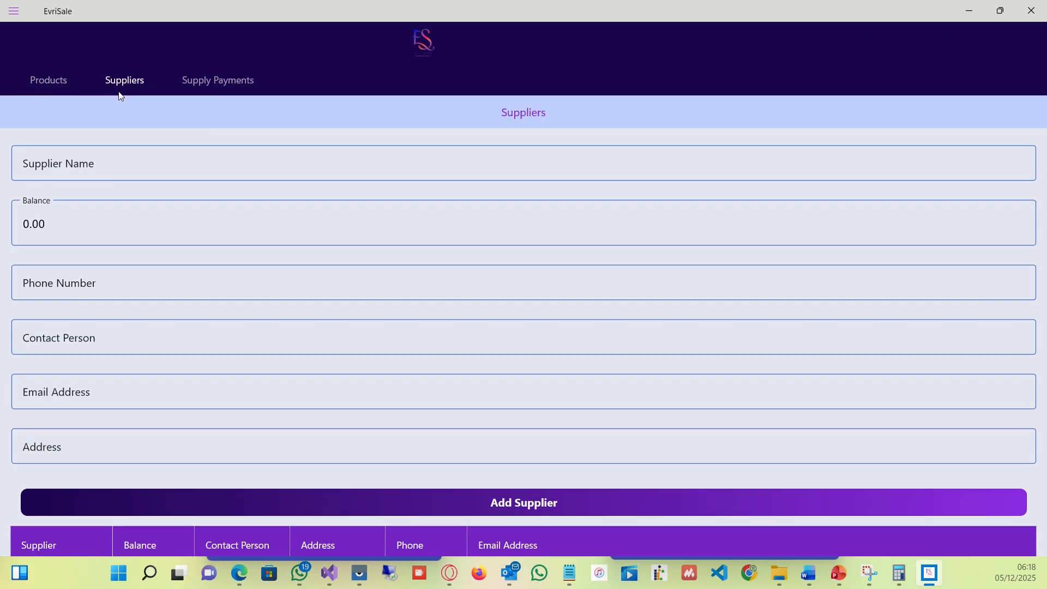
Start a new supplier named TOYOTA with an opening balance of -2000000.
click(121, 166)
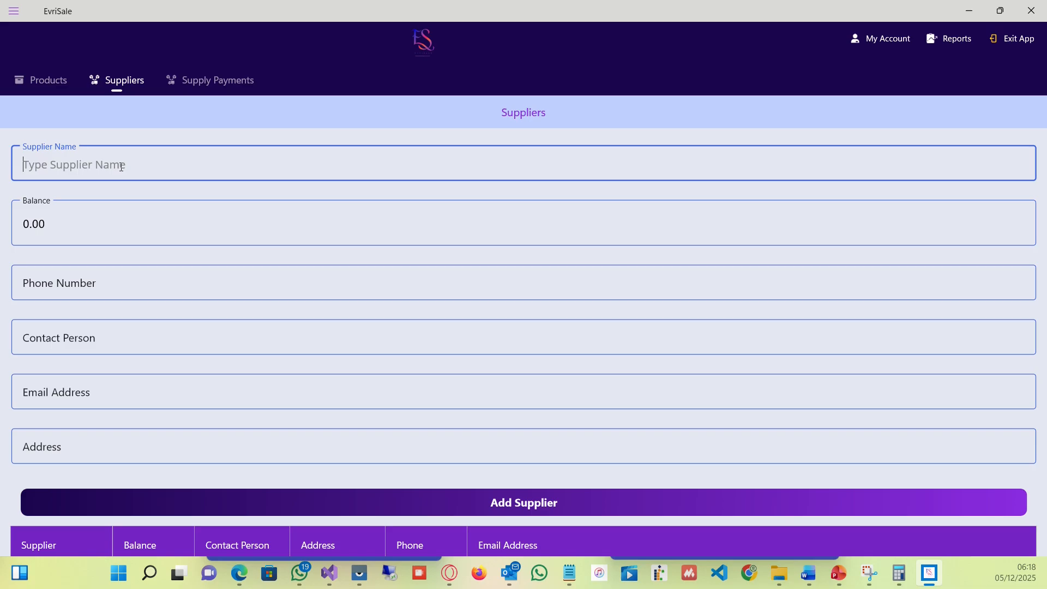
text(TOYOTA)
key(Tab)
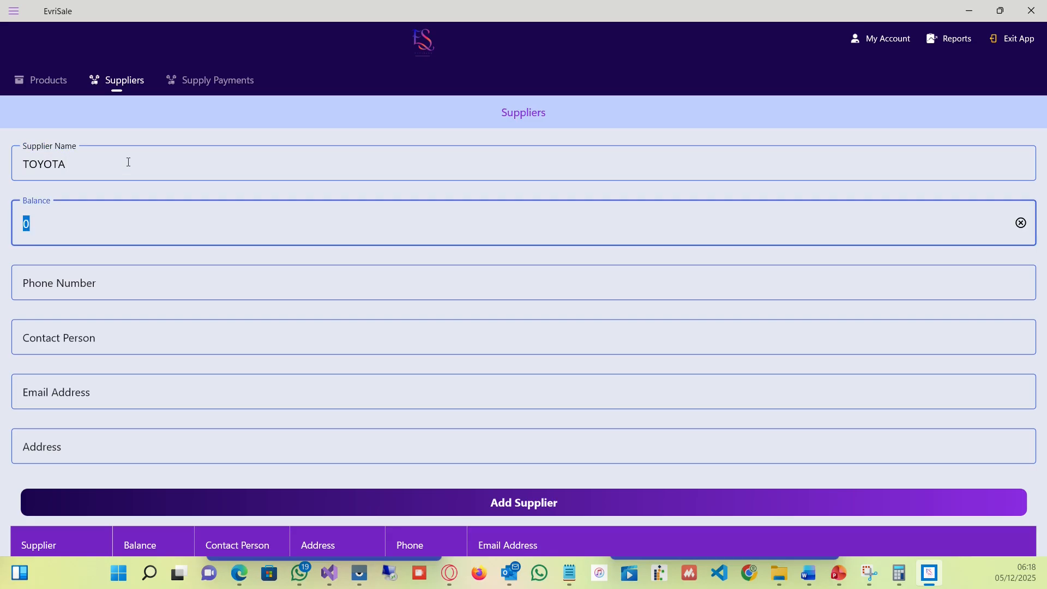
text(-20000000)
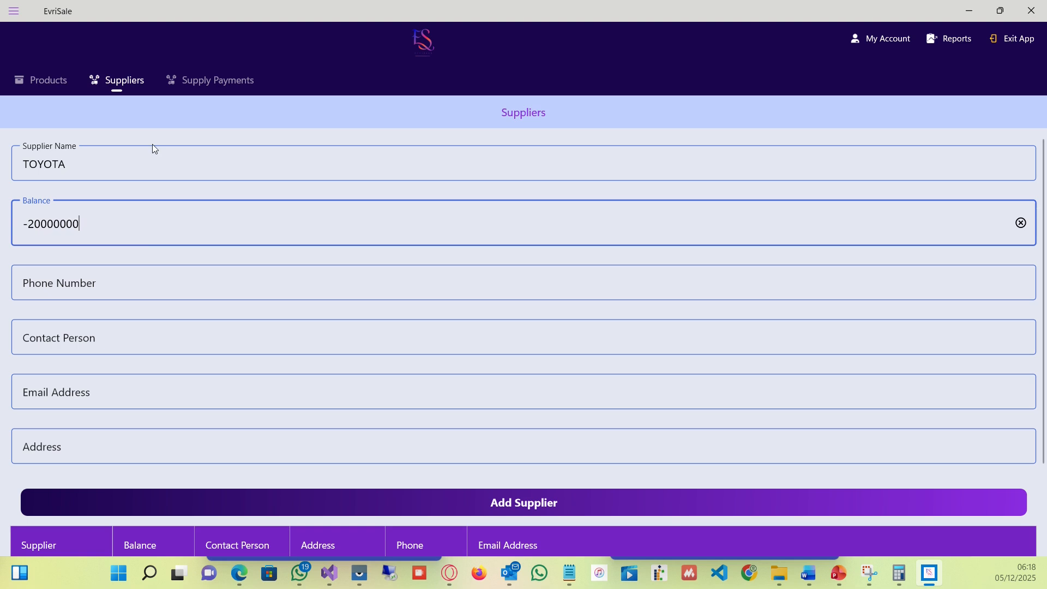
click(86, 287)
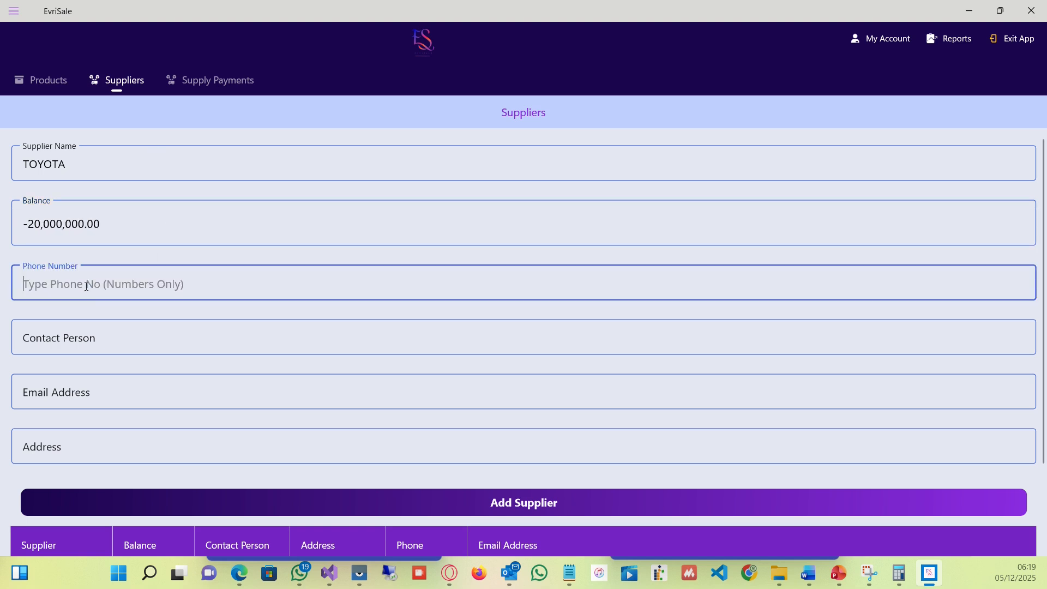
click(94, 235)
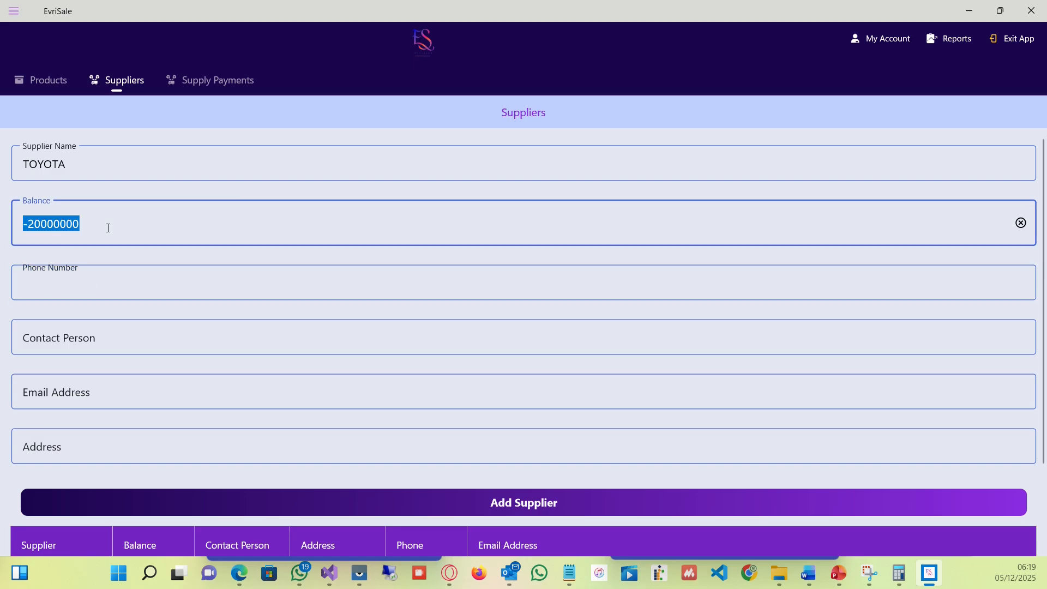
click(102, 229)
key(BackSpace)
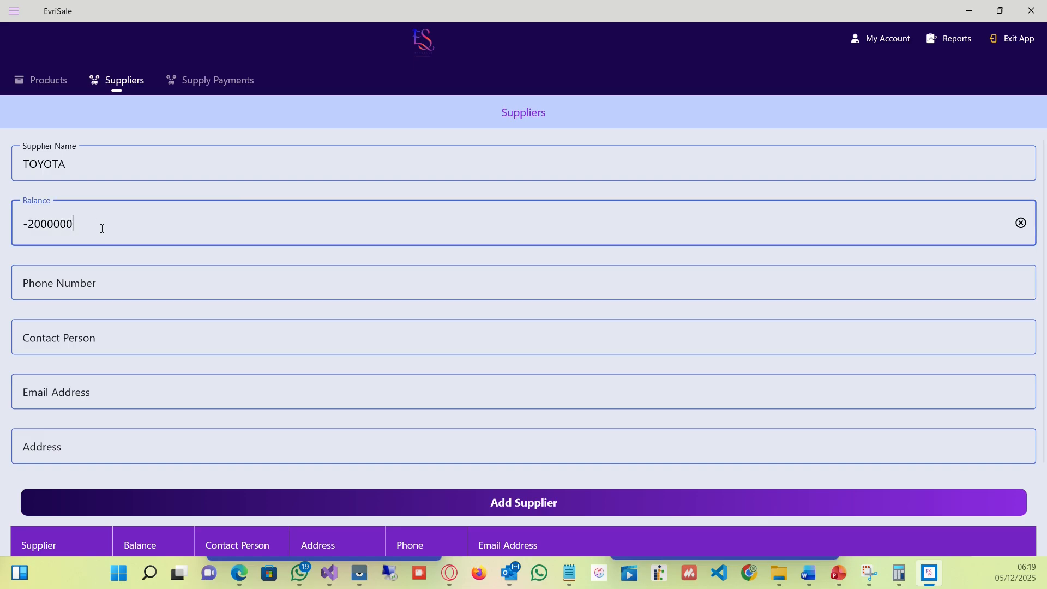
Fill in the supplier's phone number and the address ENUGU, and try to add the supplier.
click(229, 283)
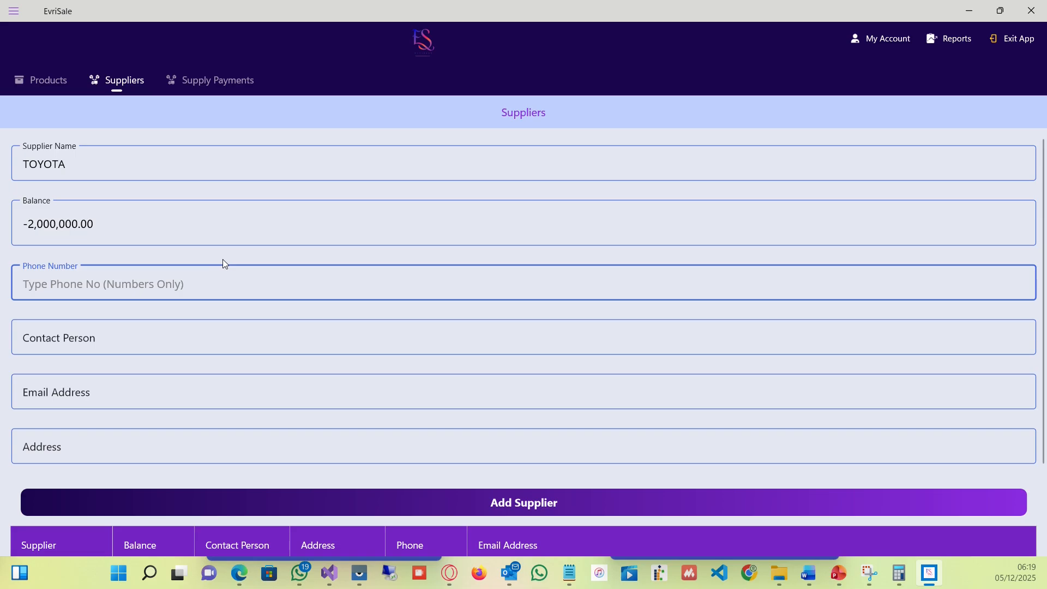
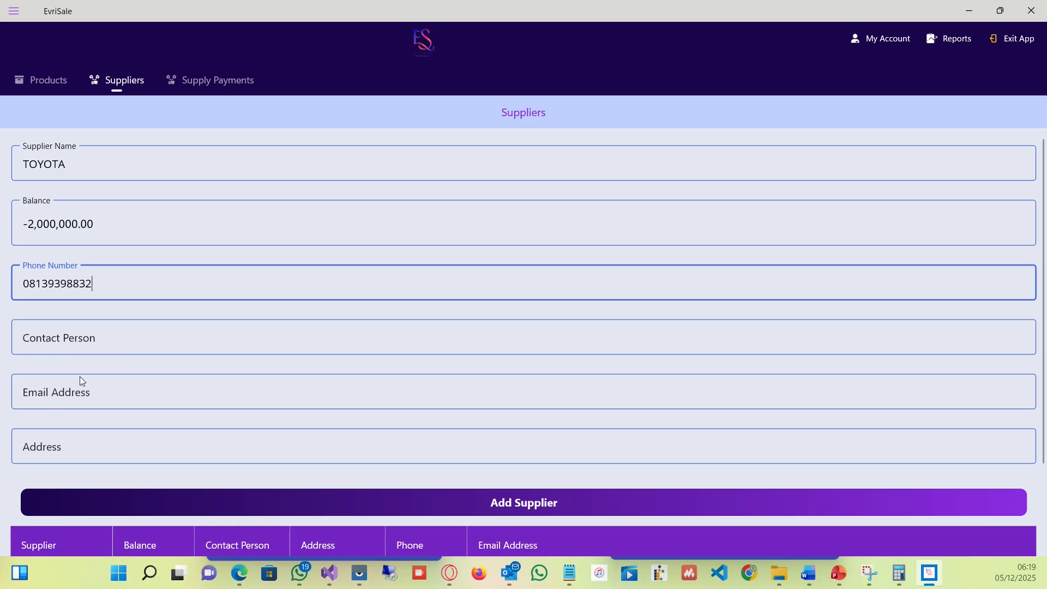
click(56, 453)
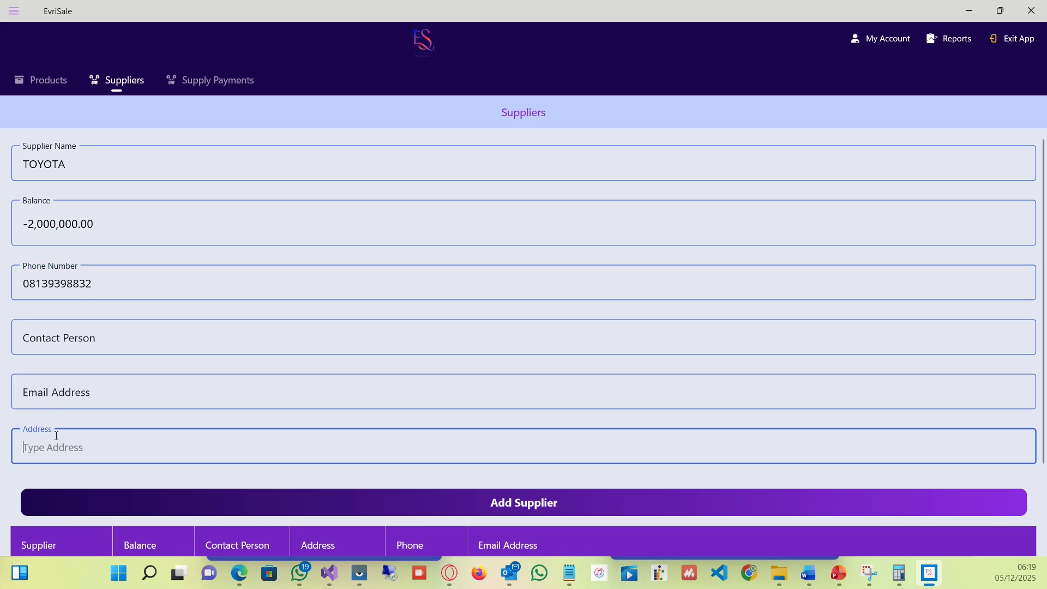
text(ENUGU)
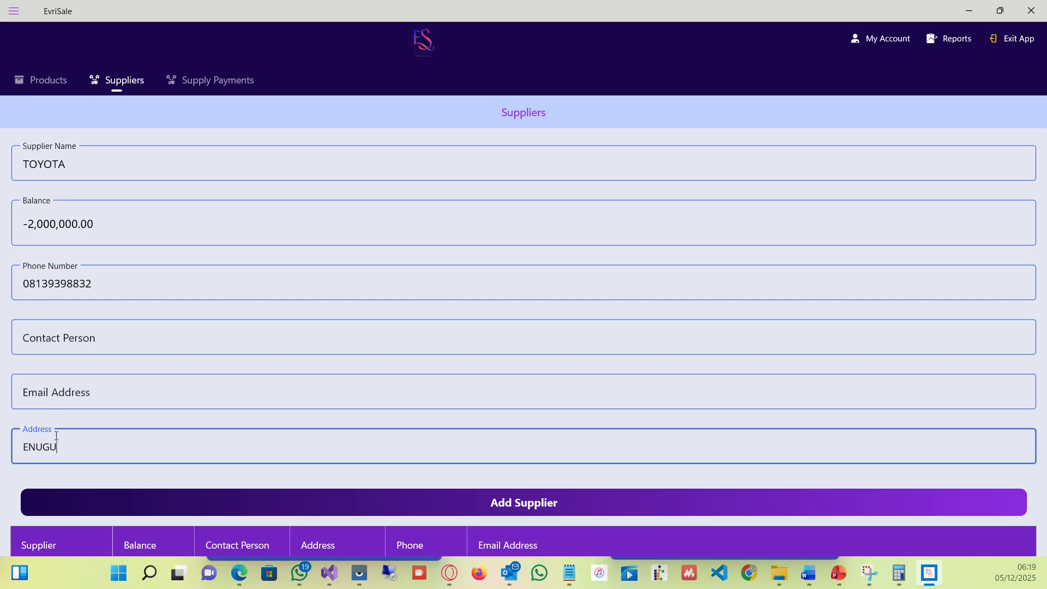
click(506, 499)
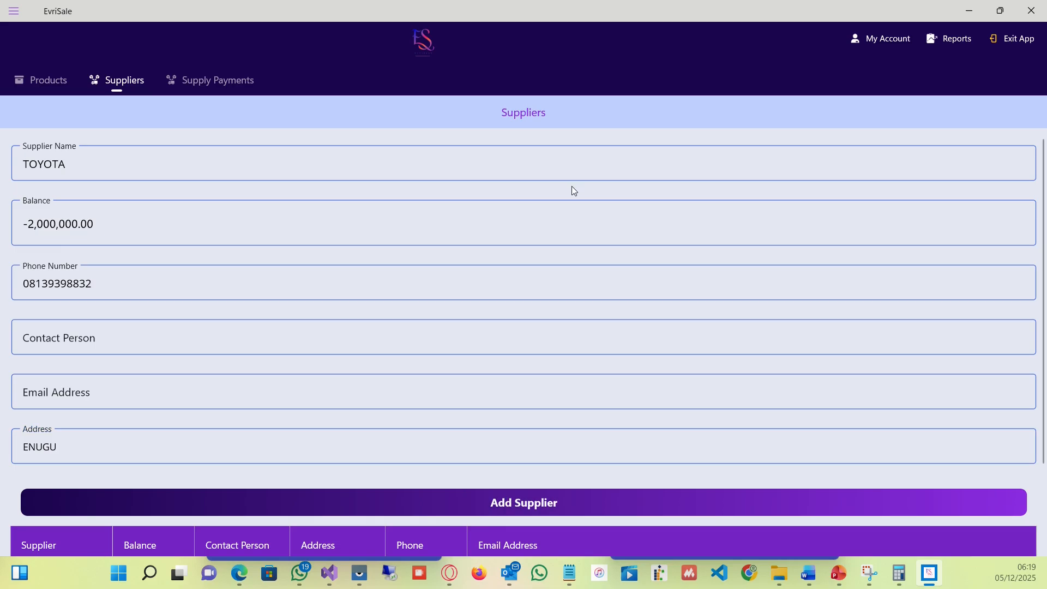
Enter the contact person's name, add the TOYOTA supplier, and review it in the supplier list.
scroll(600, 171, down, 1)
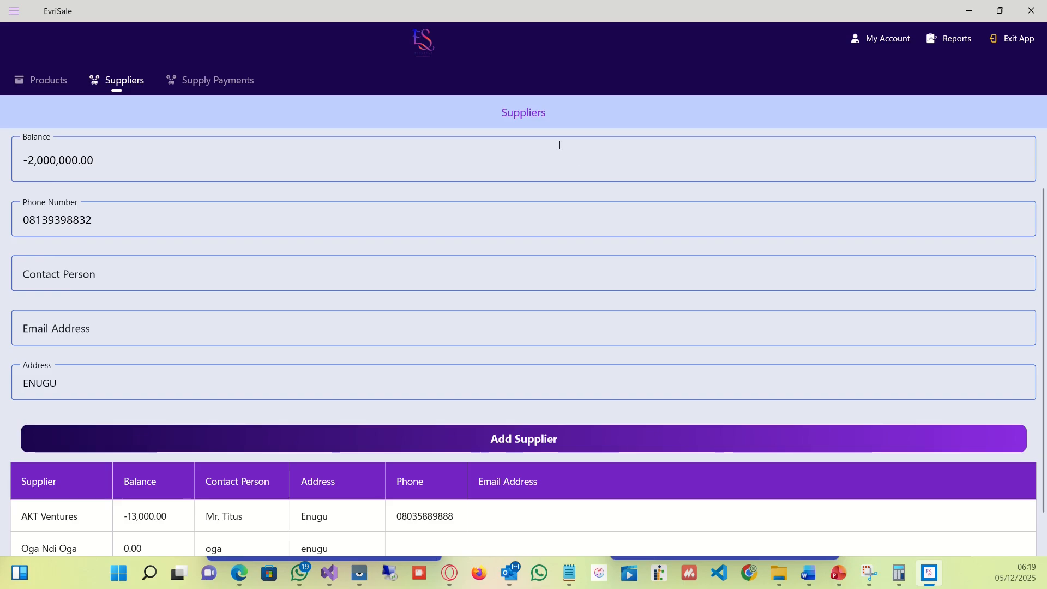
scroll(556, 143, down, 1)
scroll(554, 141, up, 2)
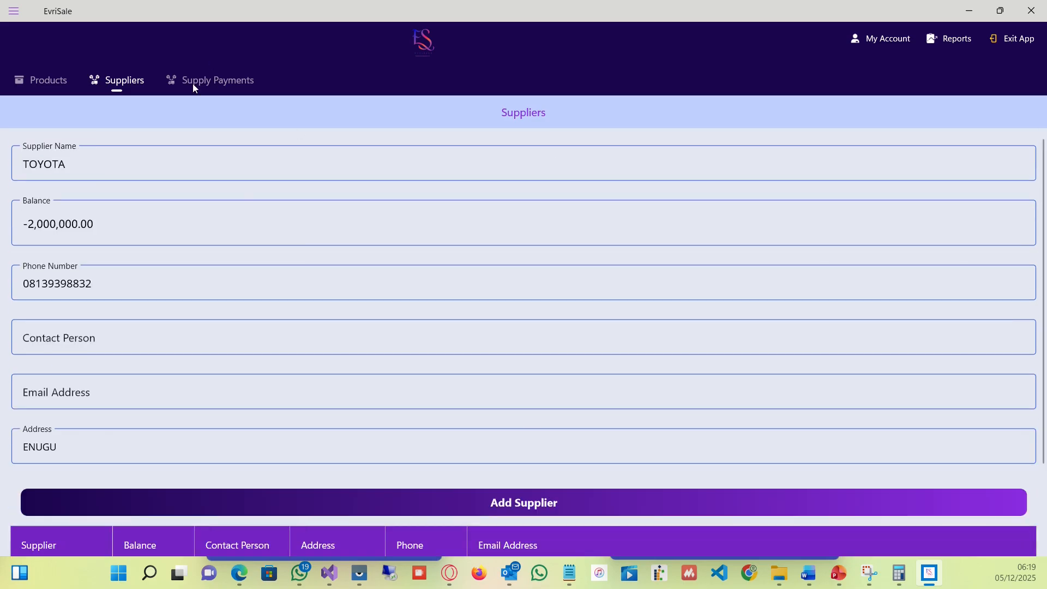
click(109, 327)
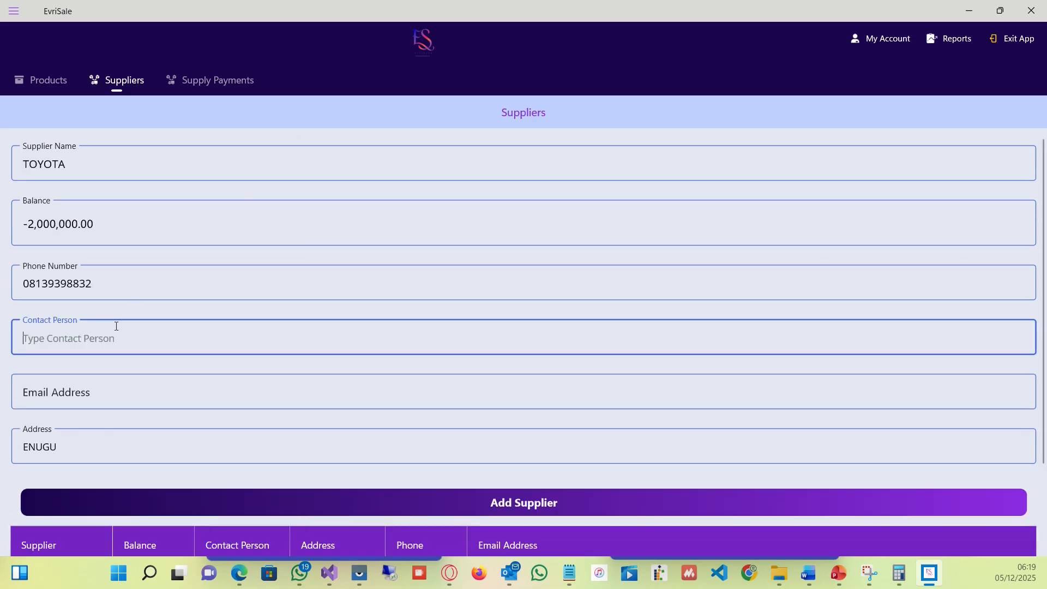
text(EMEAK)
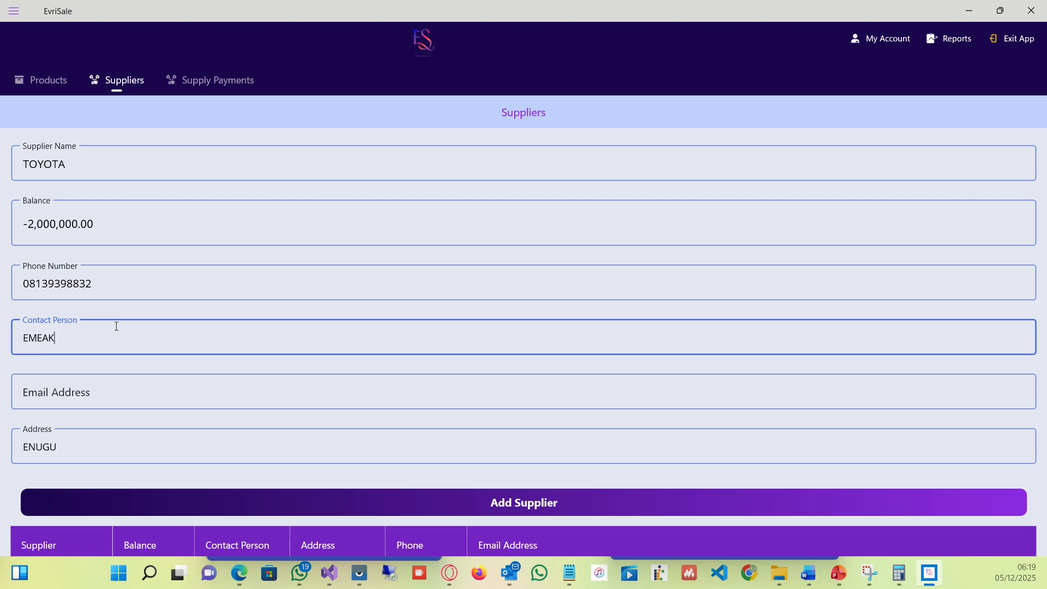
key(BackSpace)
key(BackSpace)
text(KA)
key(Tab)
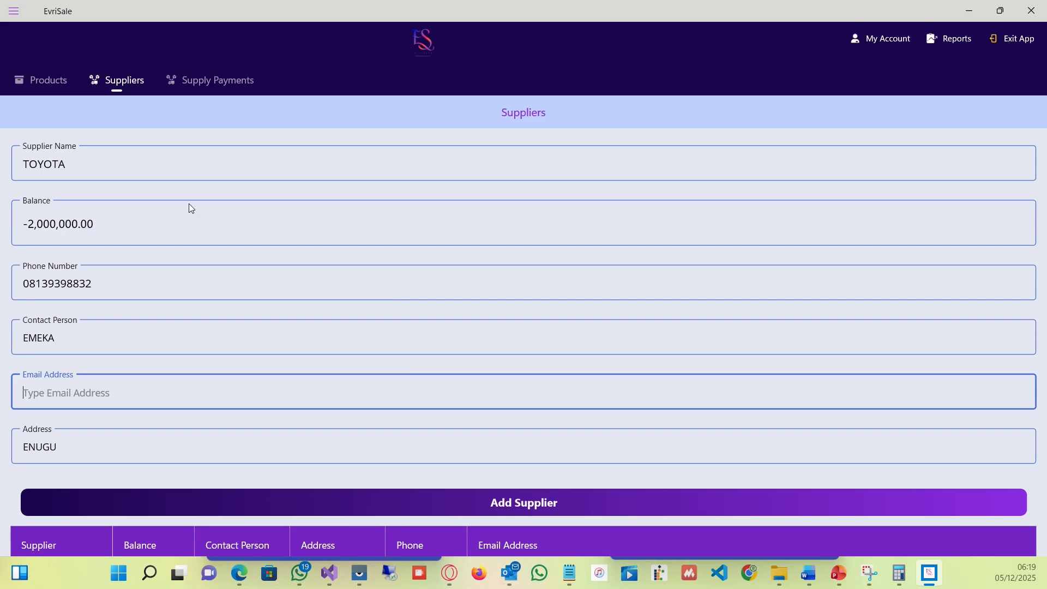
click(474, 503)
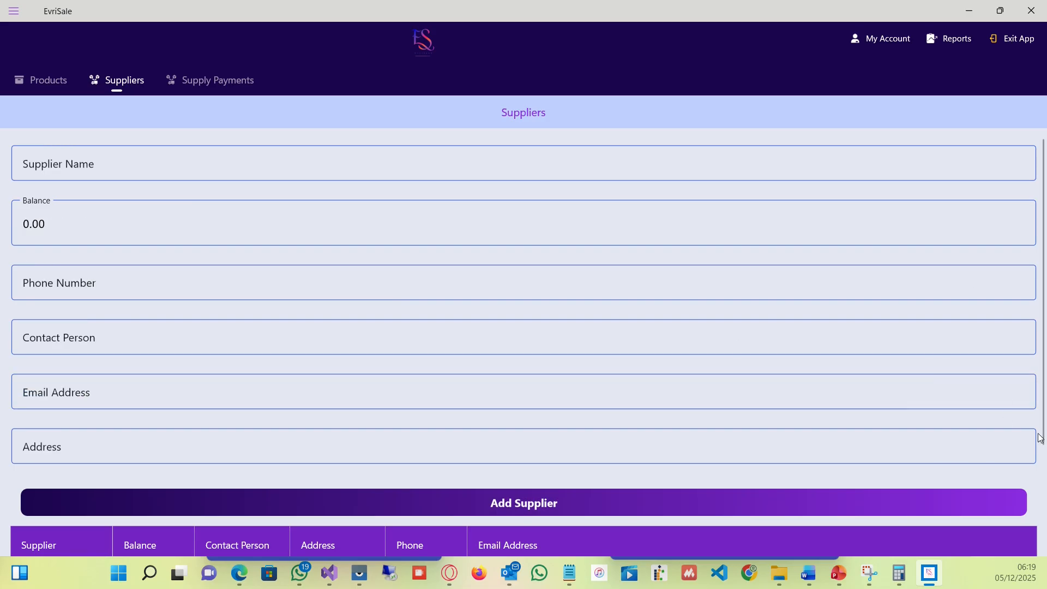
drag(1043, 435, 1041, 535)
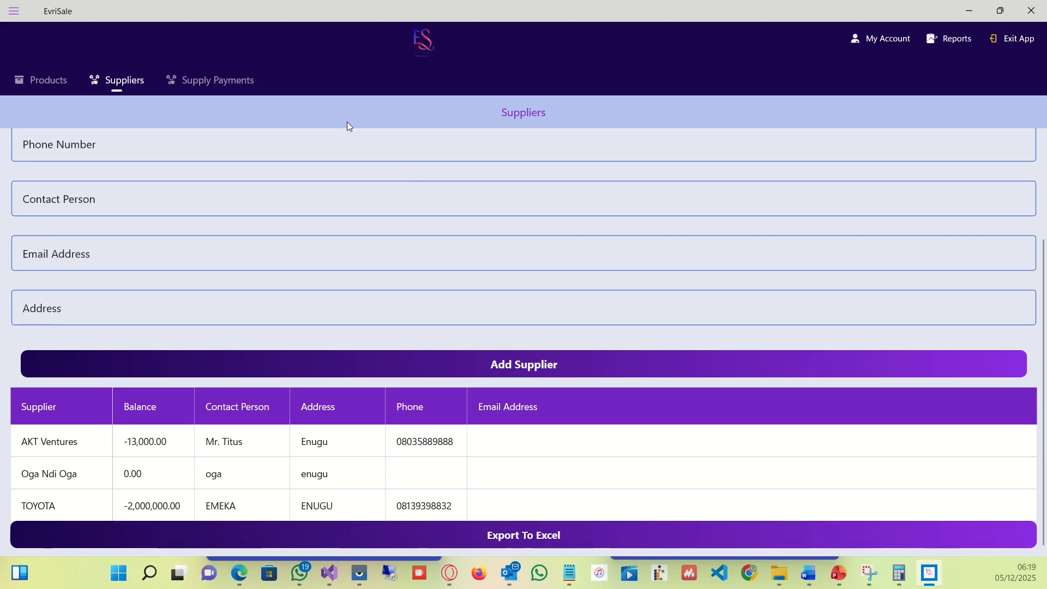
Open Supply Payments and select the supplier TOYOTA.
click(234, 90)
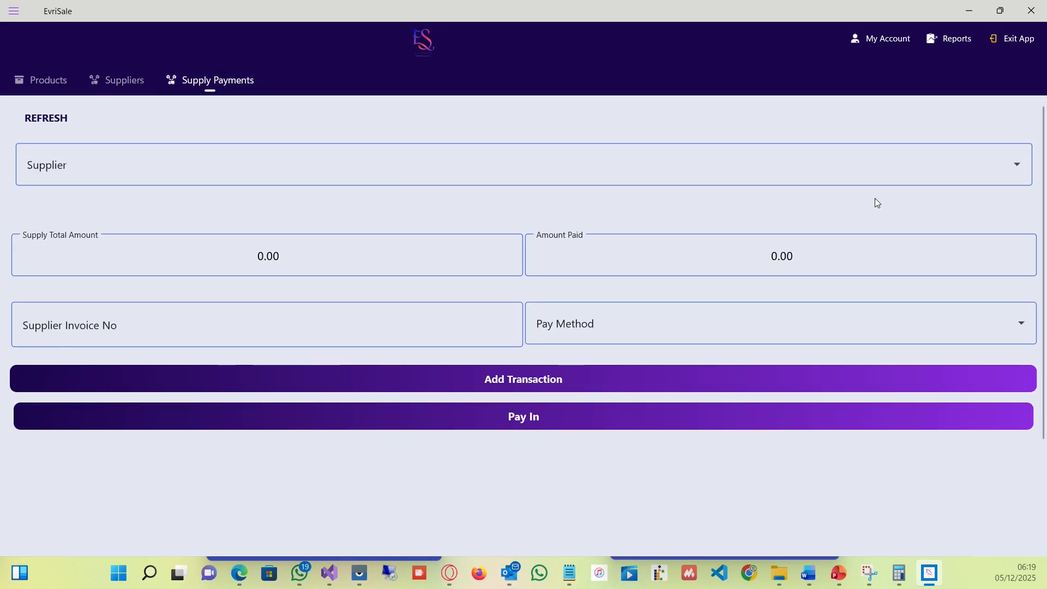
click(1014, 169)
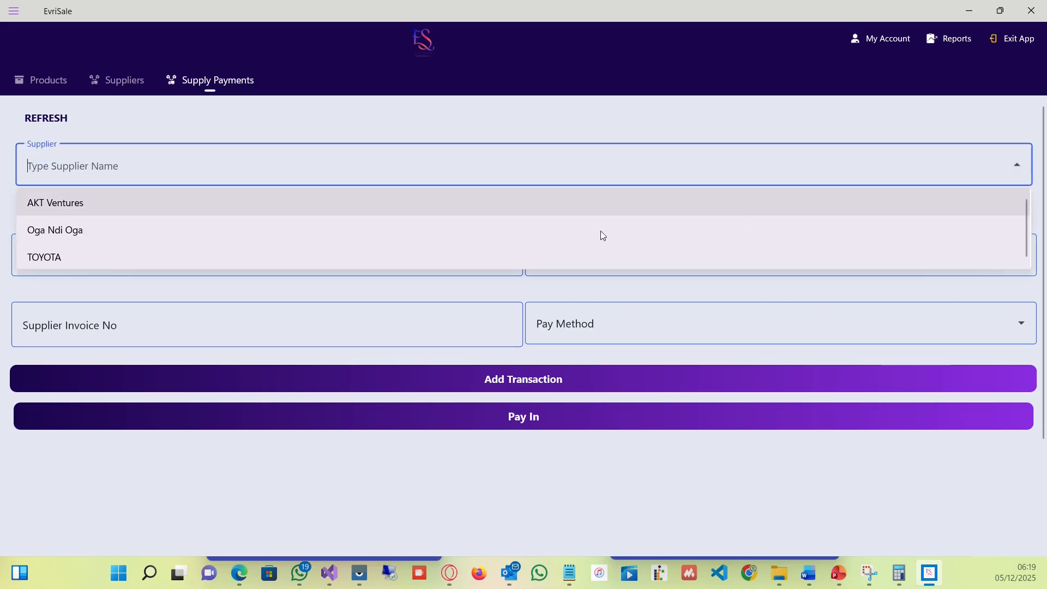
click(516, 256)
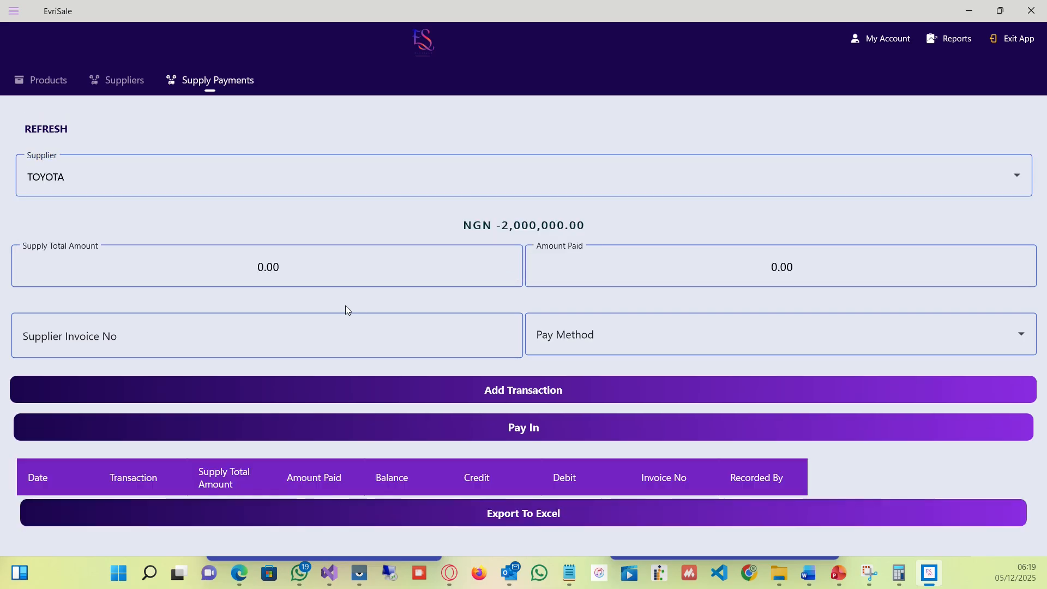
Set the supply total amount to 1000000.
click(313, 272)
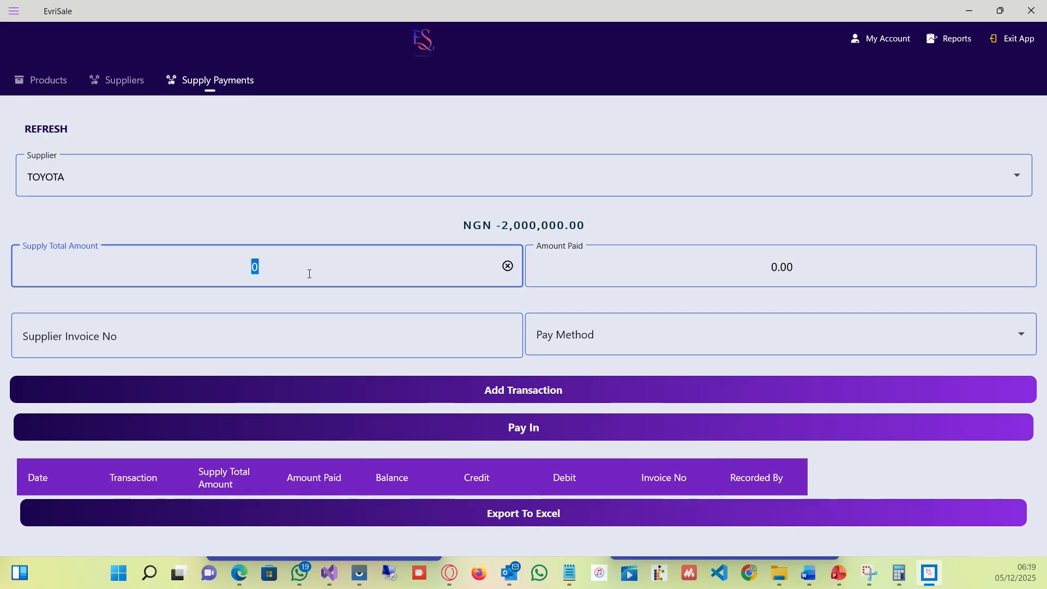
text(100000)
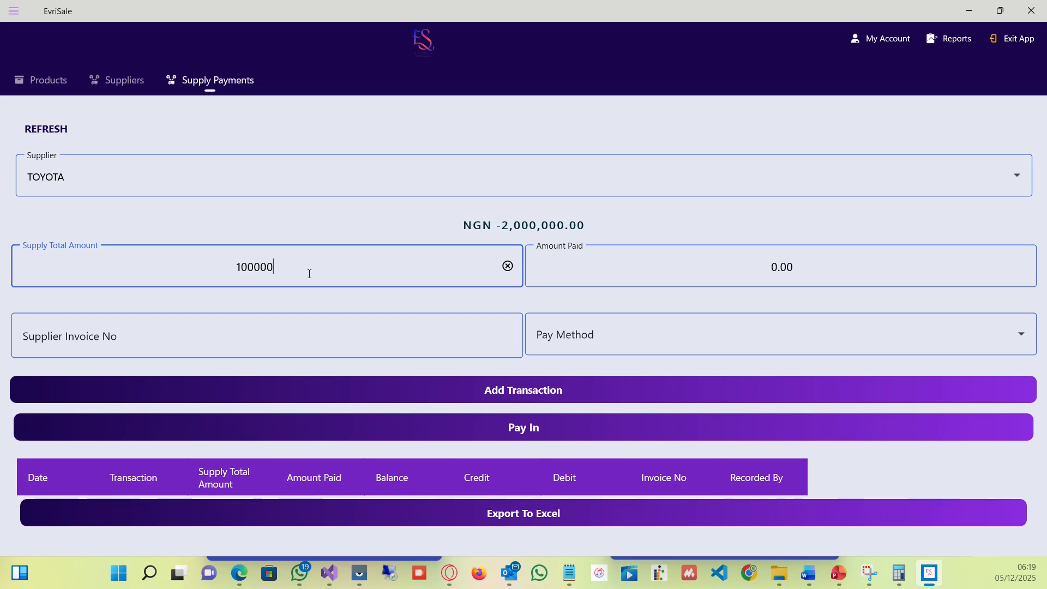
text(0)
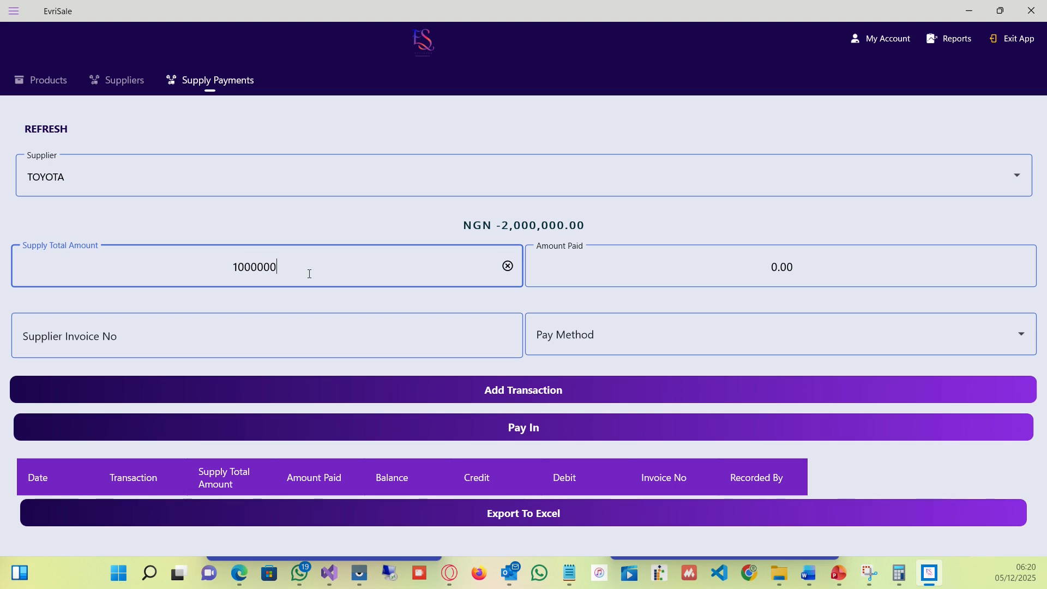
text(0)
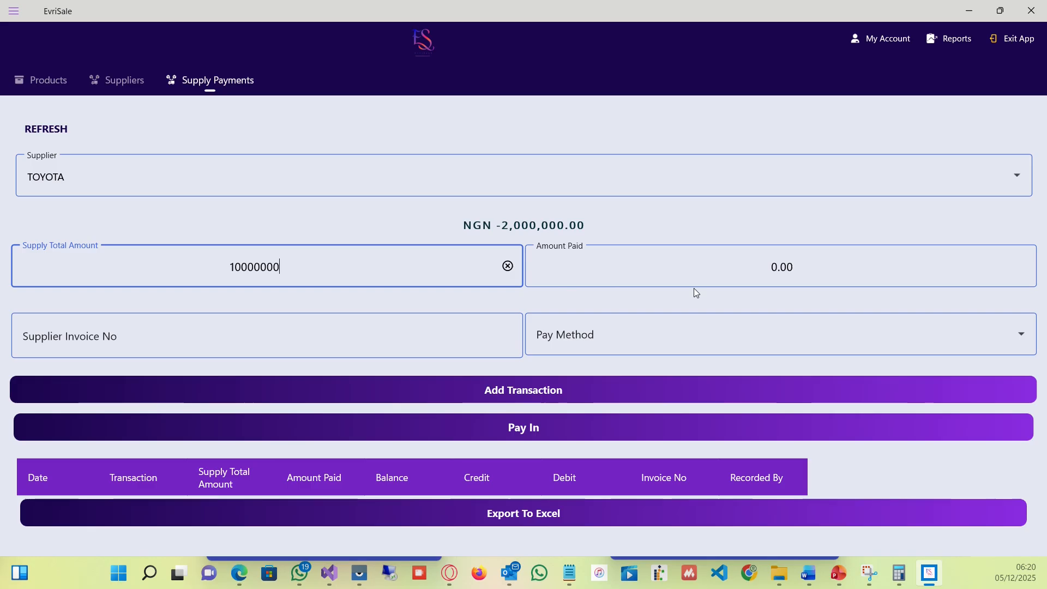
Set the supply total amount to 10000000 and the amount paid to 9000000.
click(771, 268)
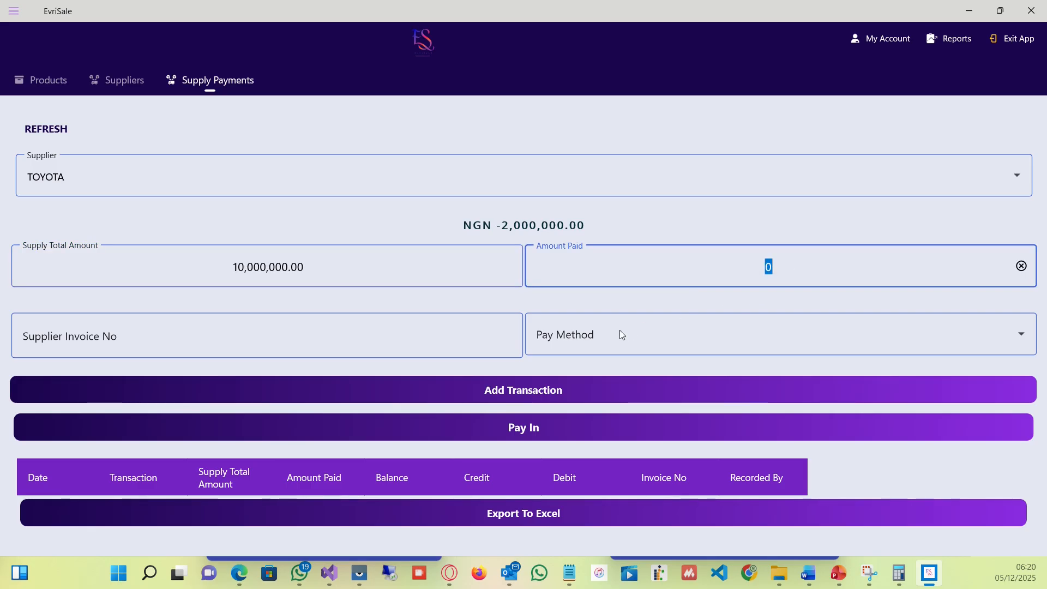
text(9000000)
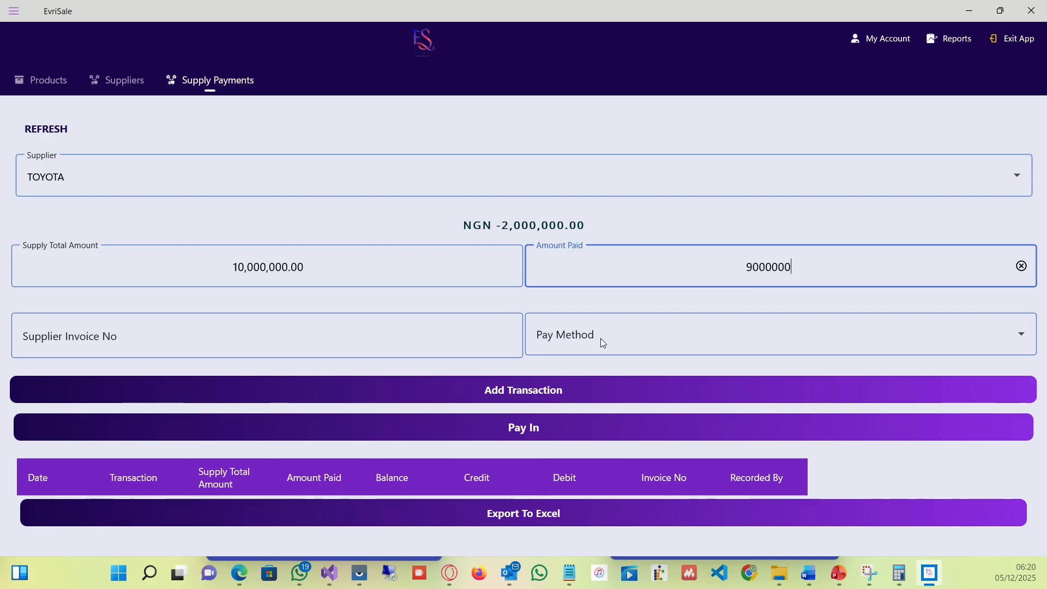
Enter supplier invoice number A1562562, choose the Moniepoint payment method, and add the purchase transaction.
click(337, 341)
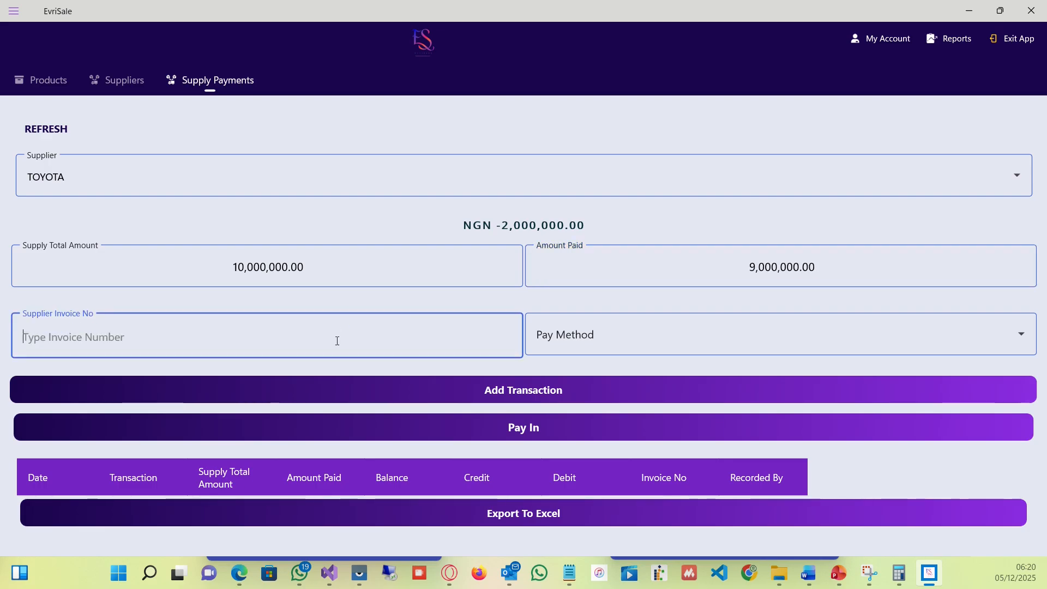
text(A1)
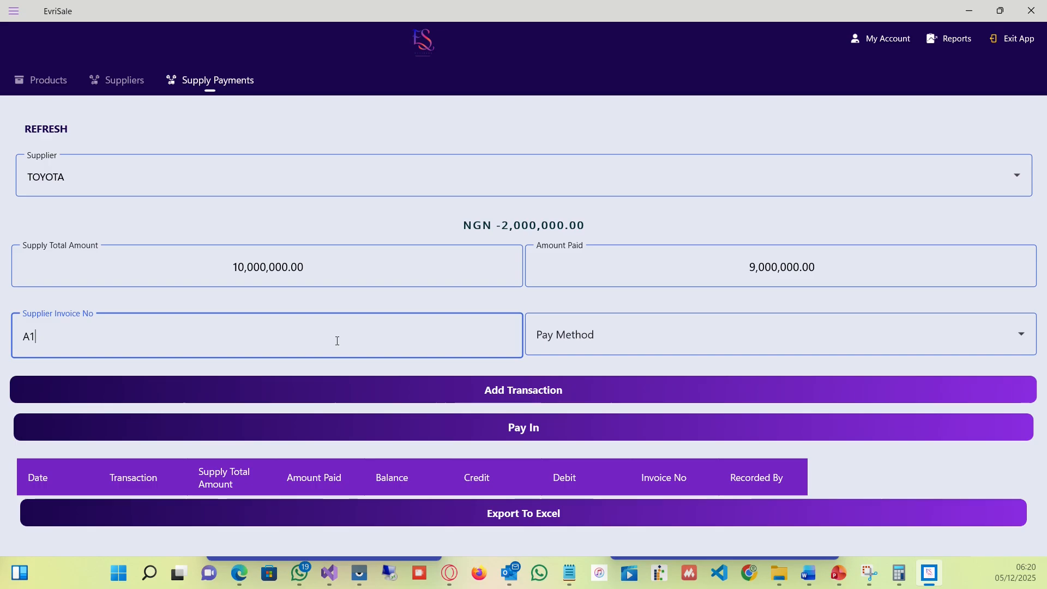
text(562562)
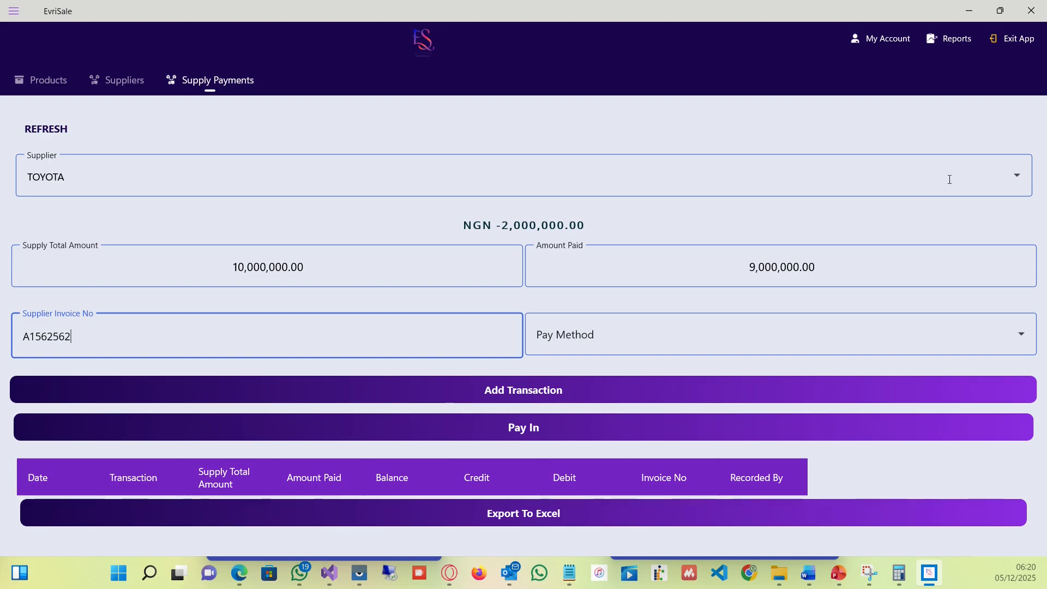
click(1022, 334)
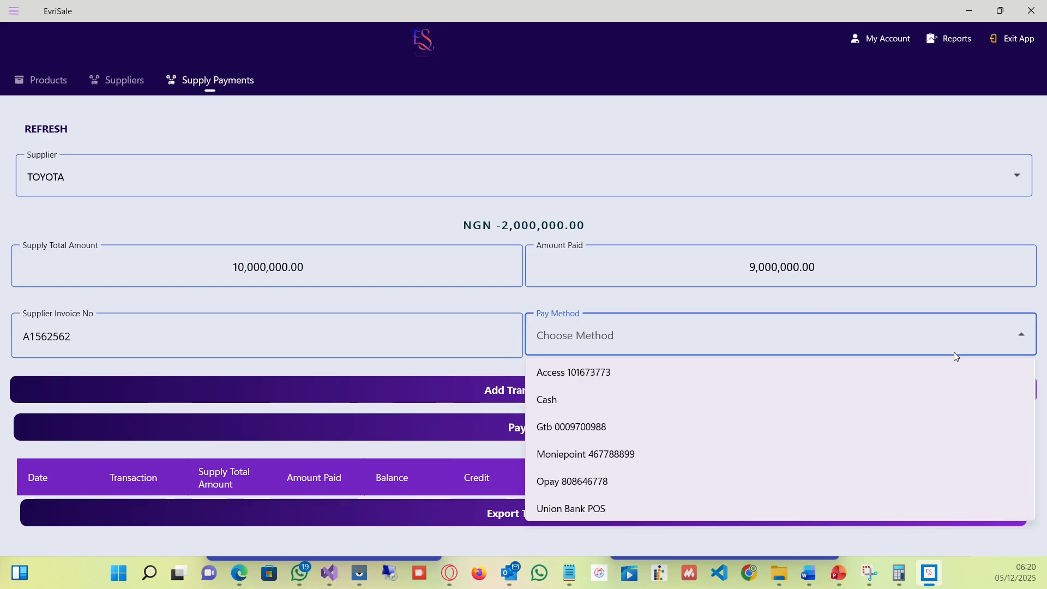
click(694, 453)
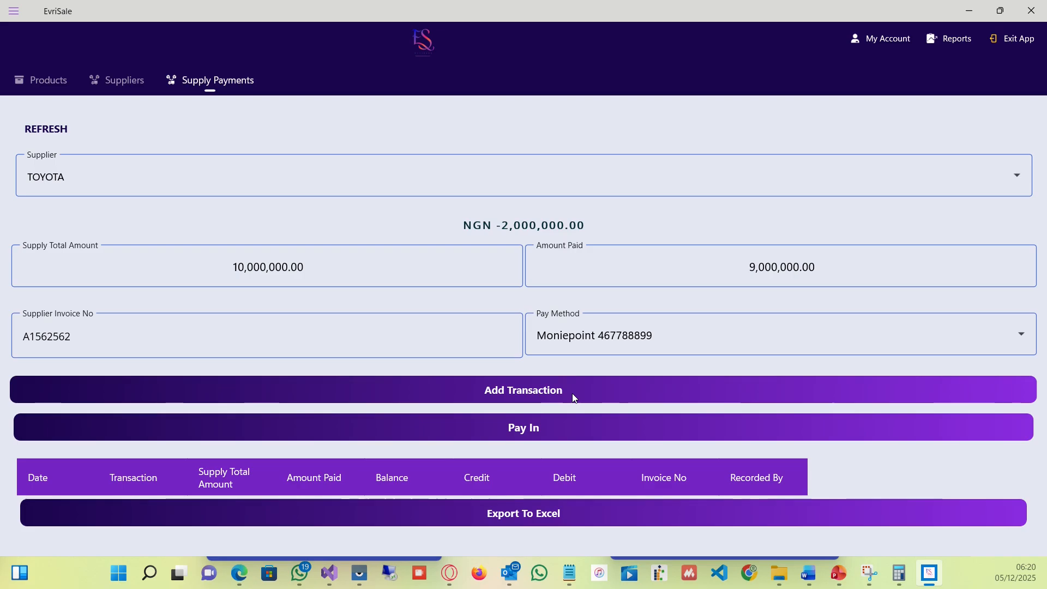
click(587, 382)
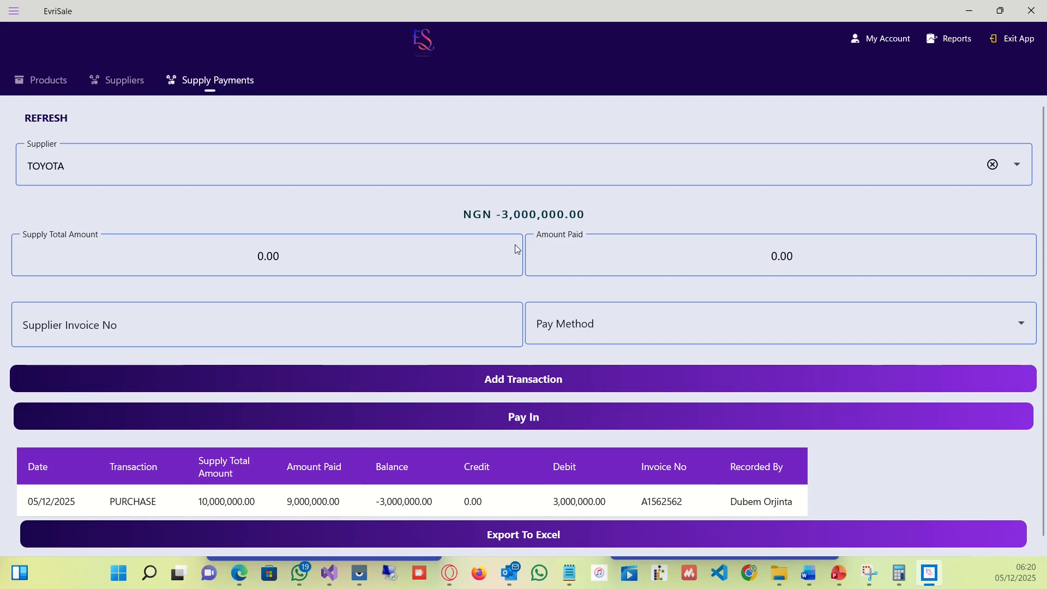
click(427, 273)
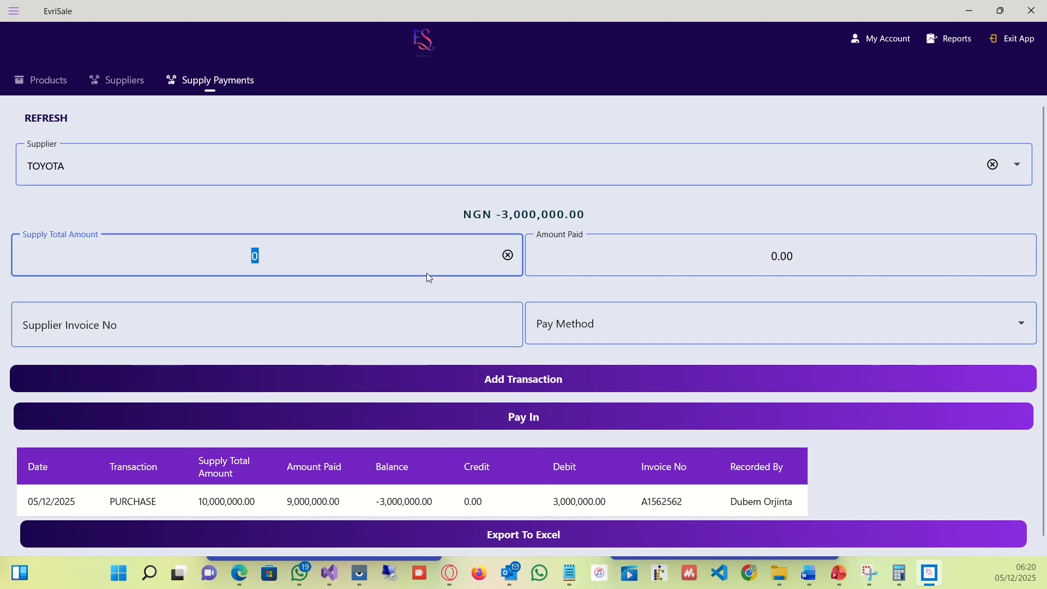
click(709, 260)
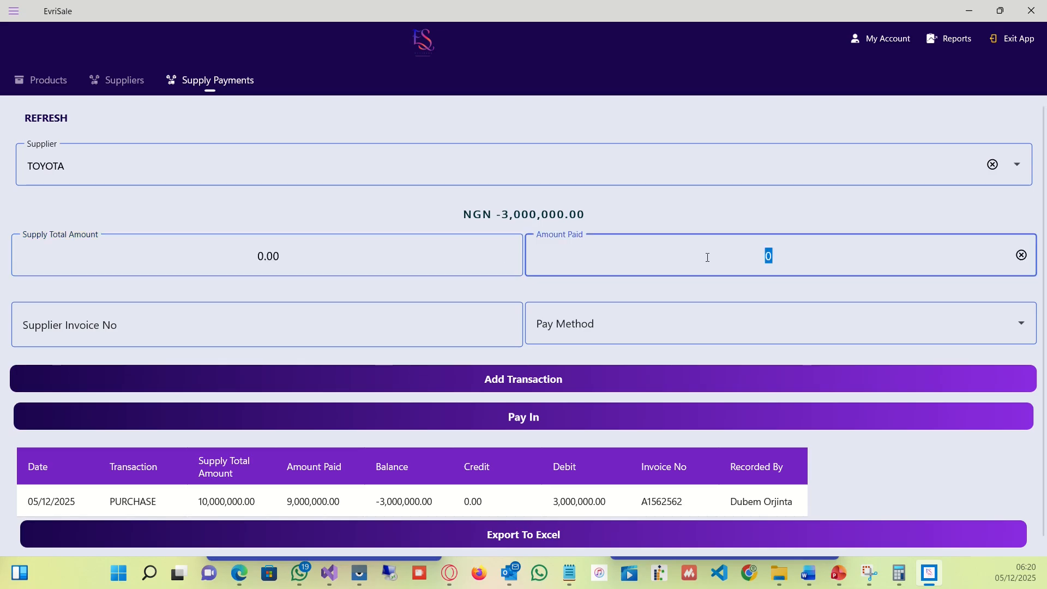
text(3)
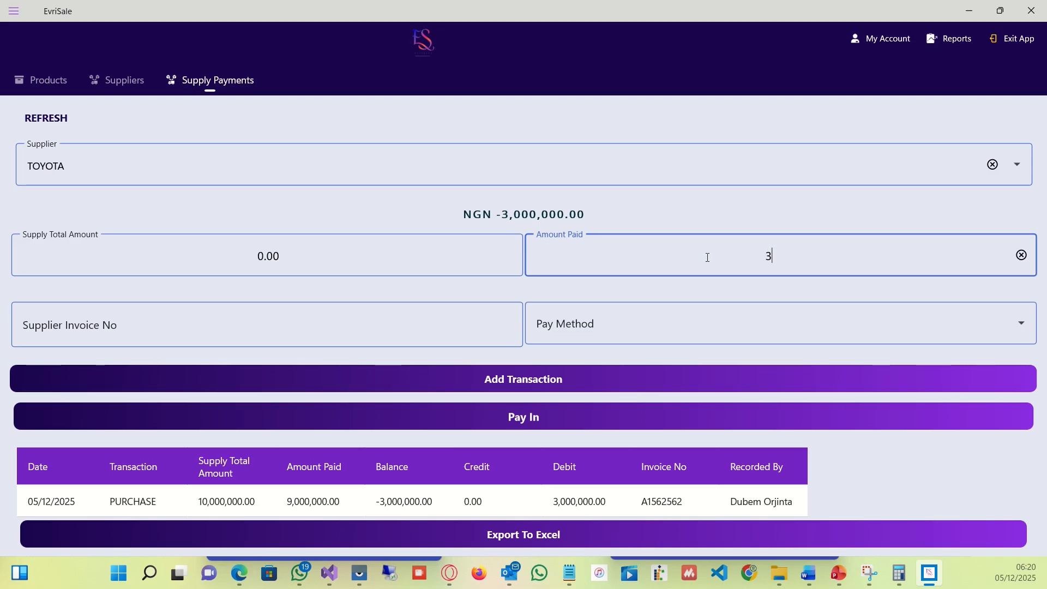
key(BackSpace)
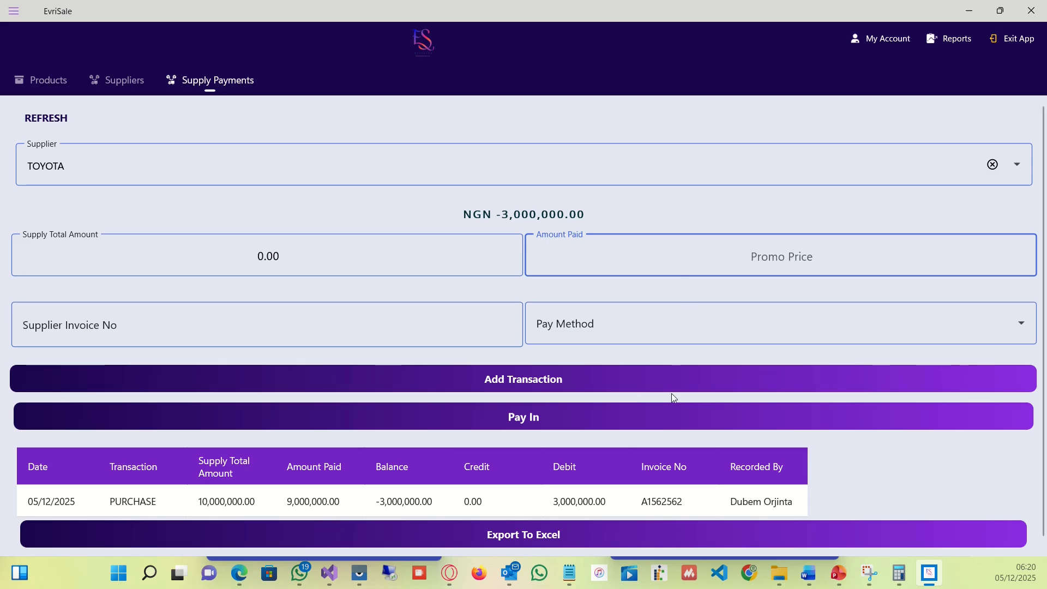
Record a pay-in of 3000000 to the TOYOTA supplier using the Cash payment method.
click(675, 427)
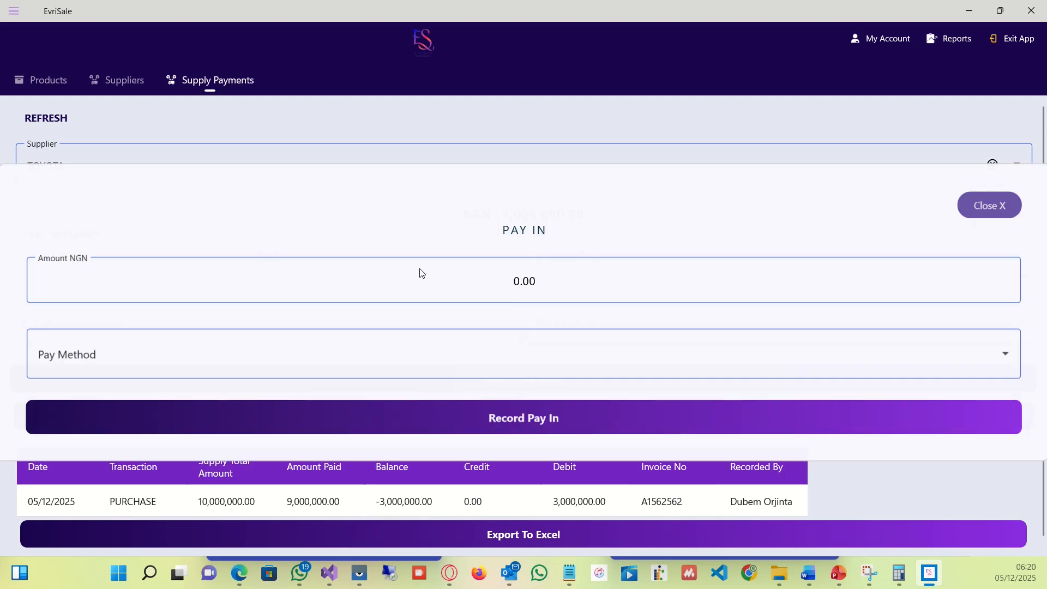
click(510, 280)
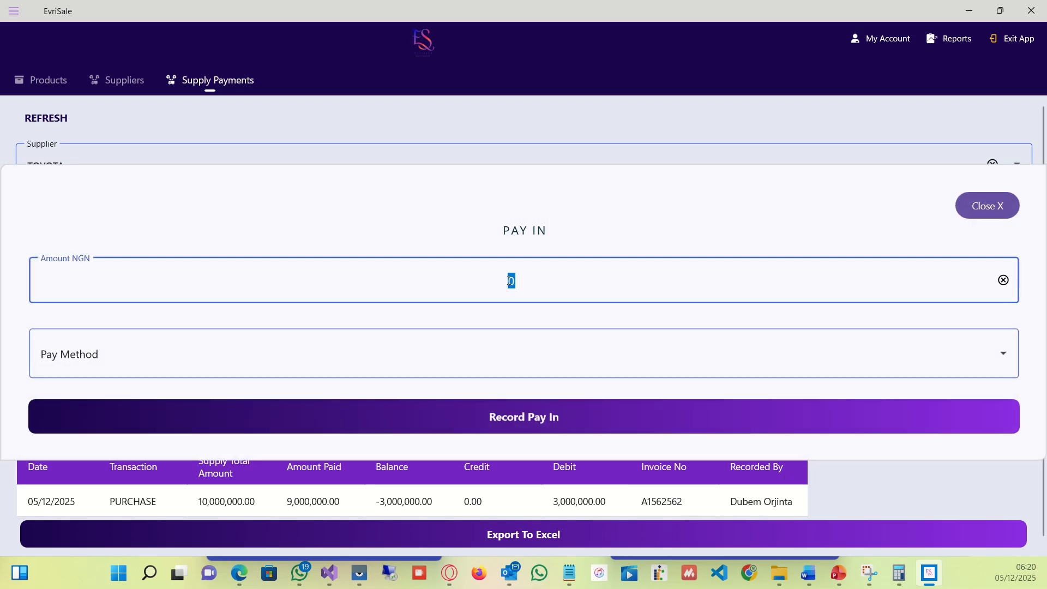
text(3000000)
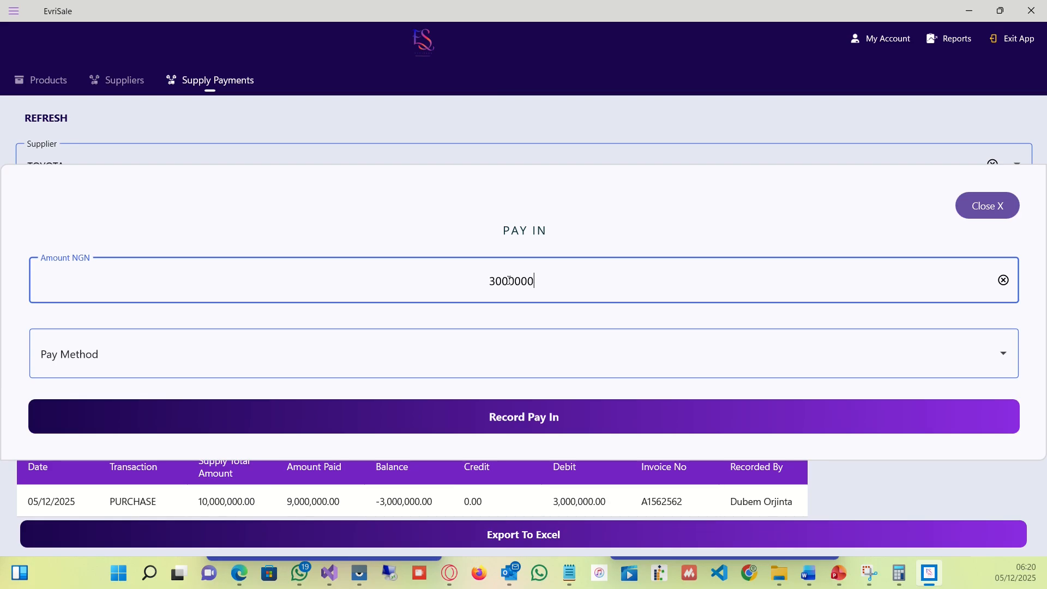
click(582, 339)
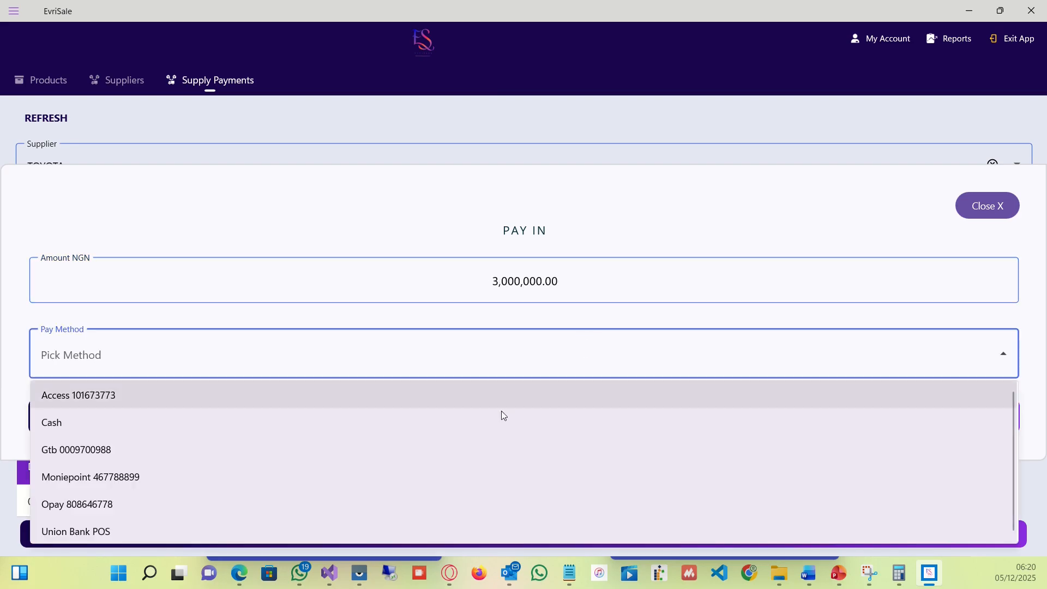
click(480, 426)
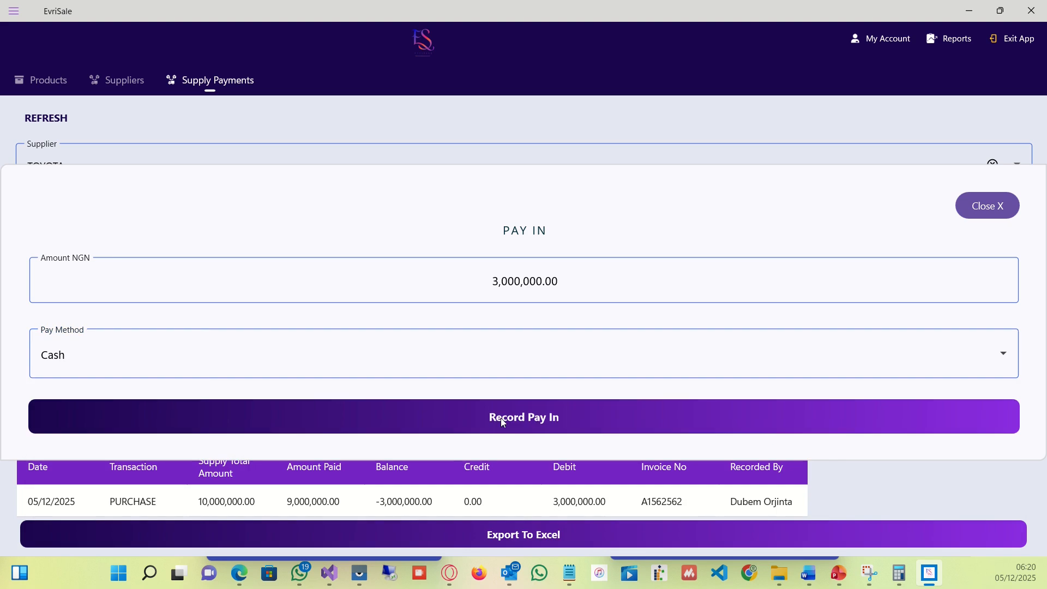
click(502, 419)
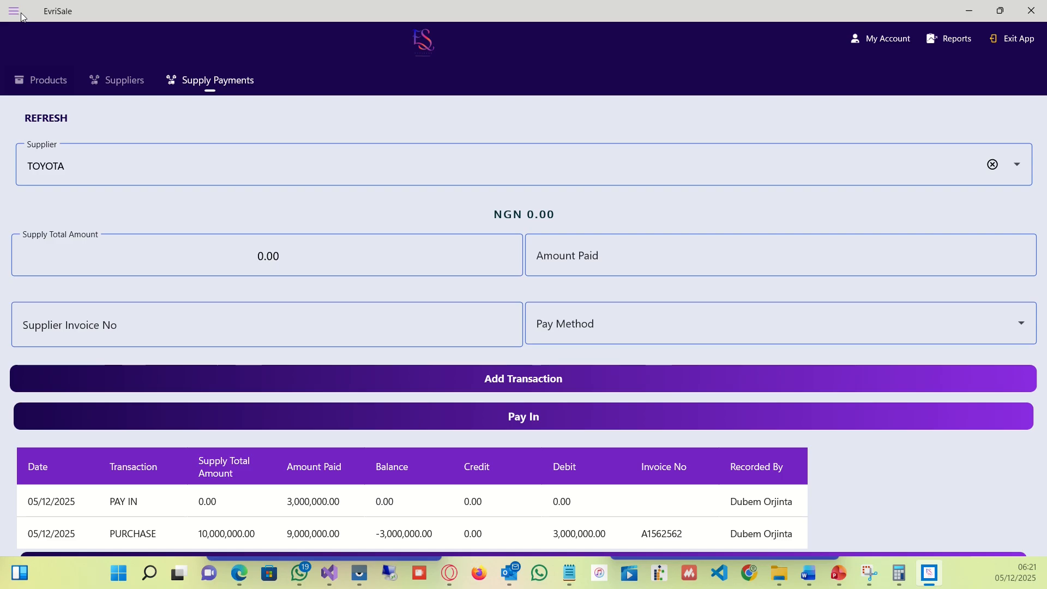
Open the Supply Payment Report from the Reports section.
click(41, 80)
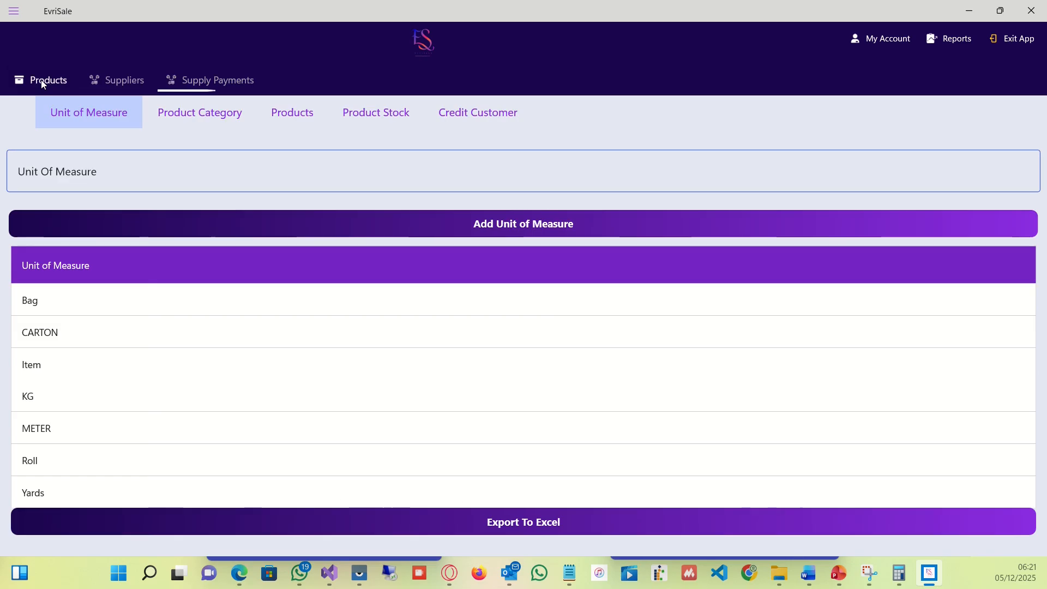
click(19, 11)
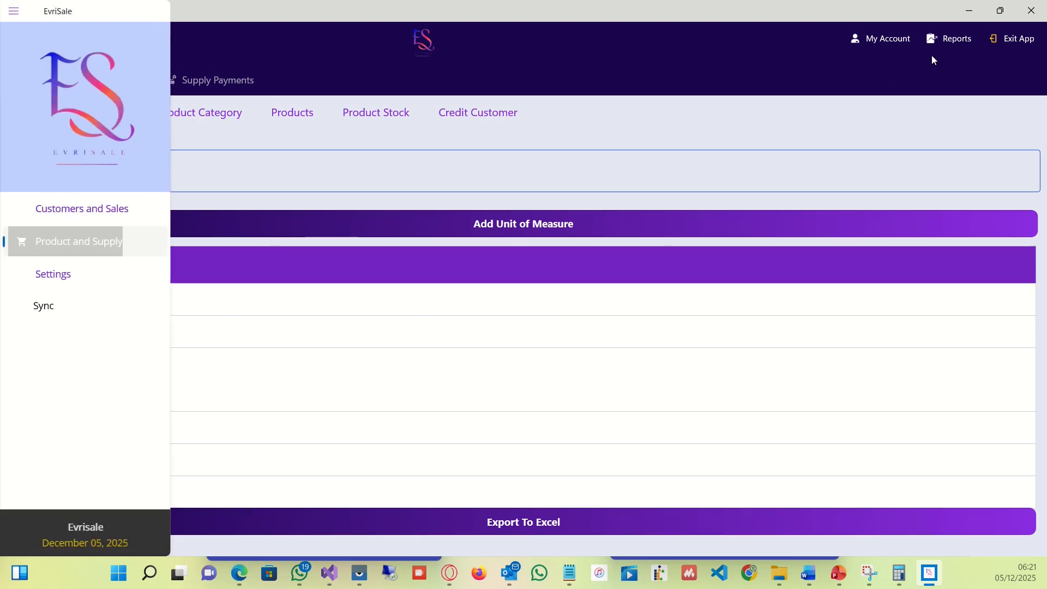
click(942, 35)
click(946, 39)
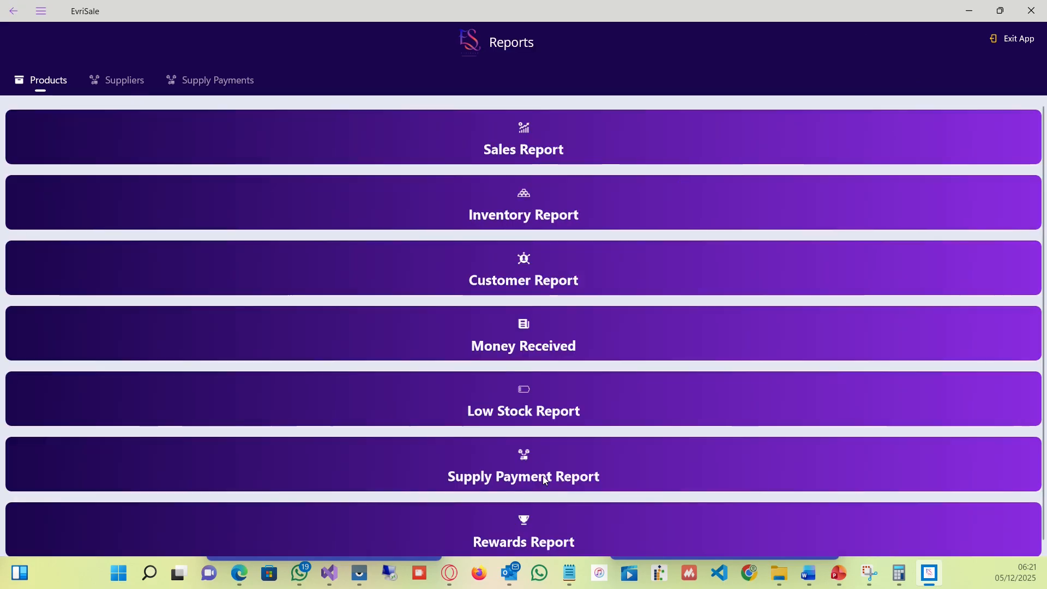
click(559, 478)
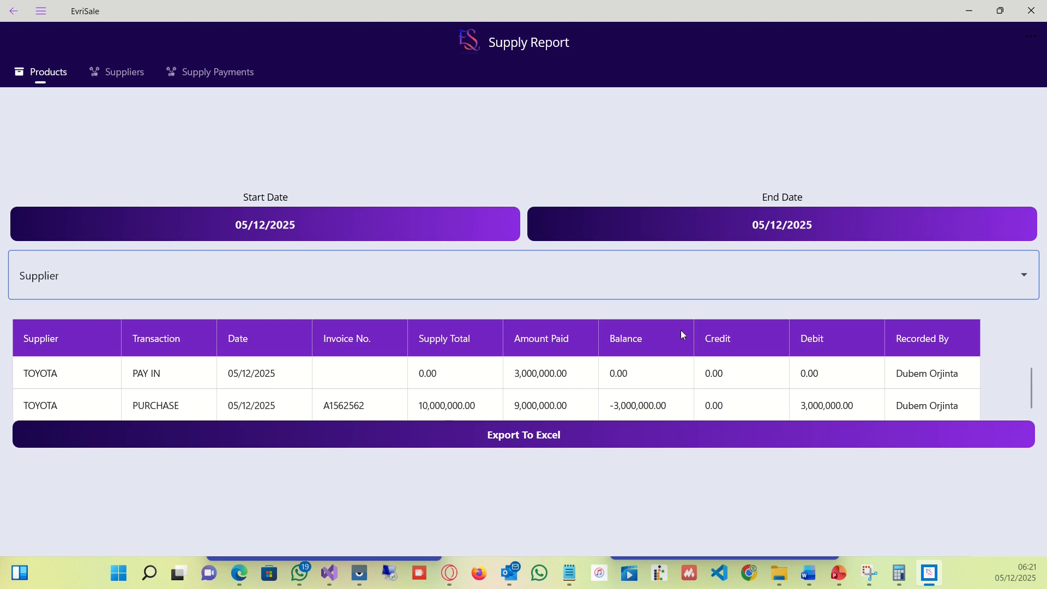
Filter the supply report to All Suppliers with a start date of 05/11/2024.
click(1025, 275)
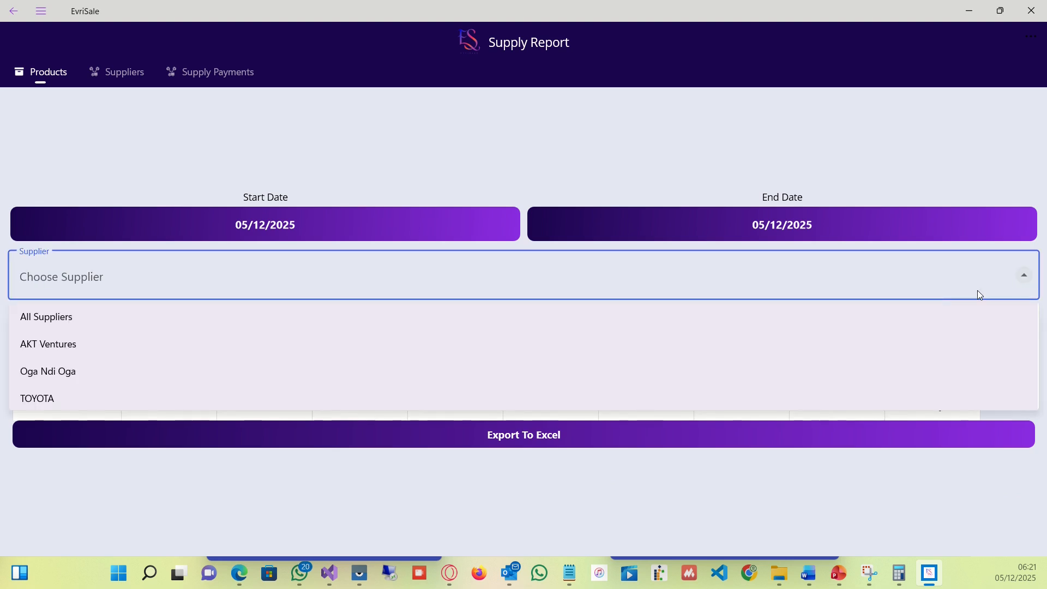
click(904, 321)
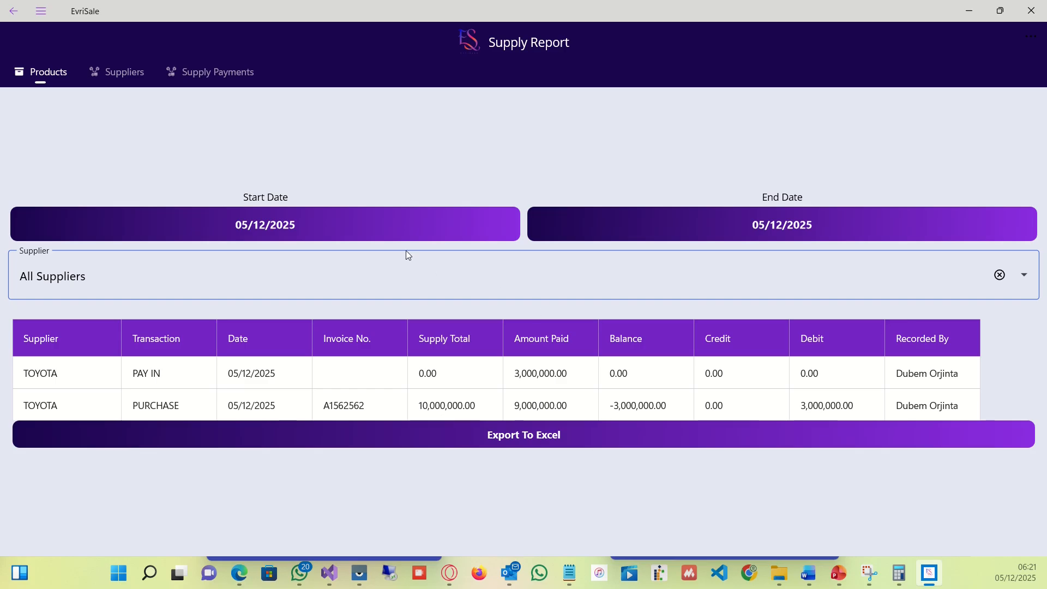
click(386, 227)
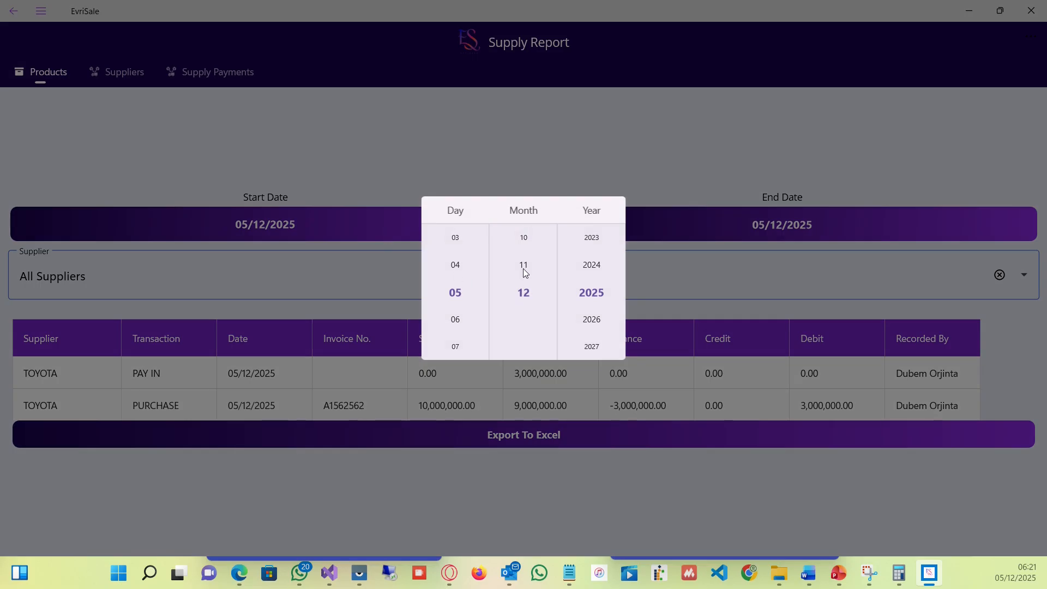
click(524, 266)
click(588, 266)
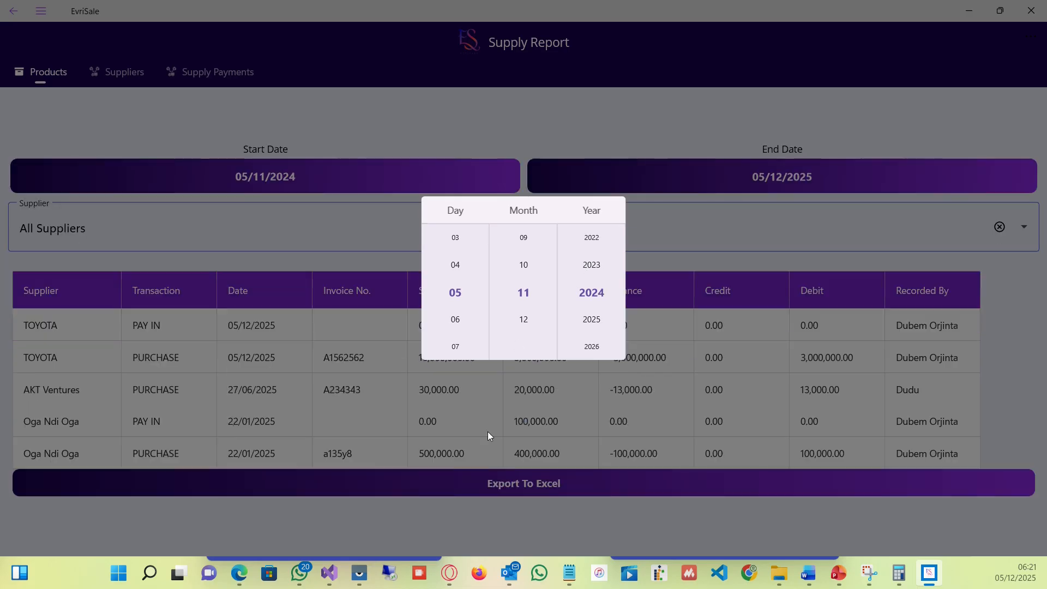
click(499, 519)
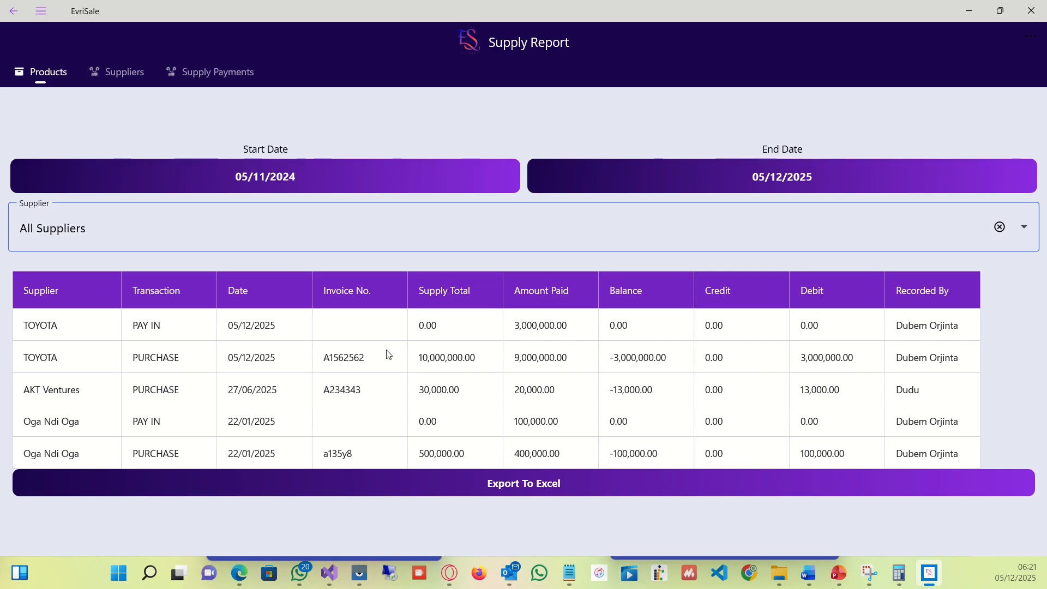
Sort the supply report rows by supplier and by date.
click(90, 294)
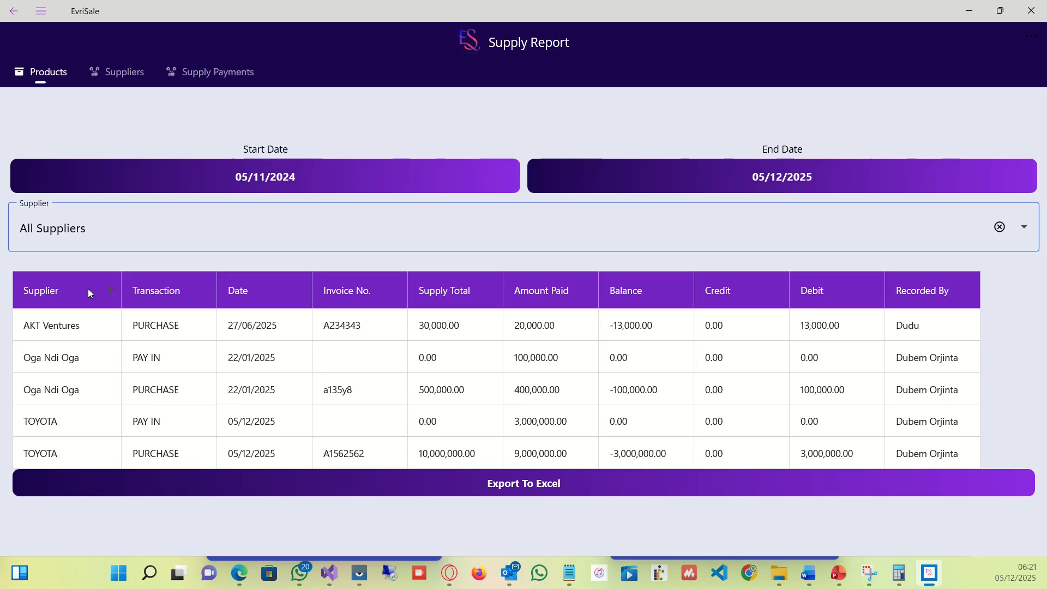
click(105, 293)
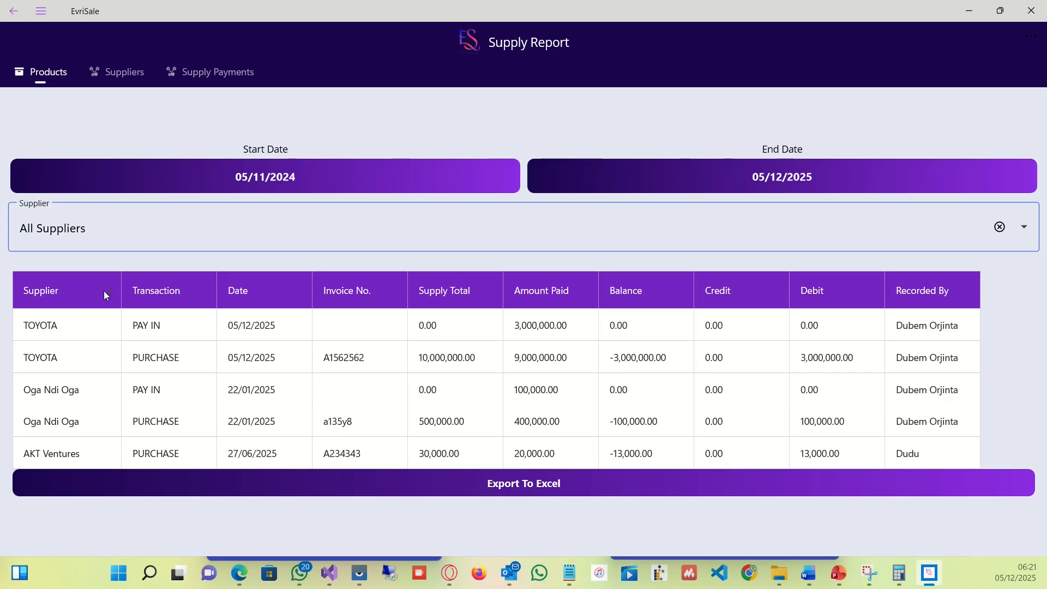
click(245, 292)
click(244, 291)
Go back to the Reports list and minimize the desktop app.
click(15, 10)
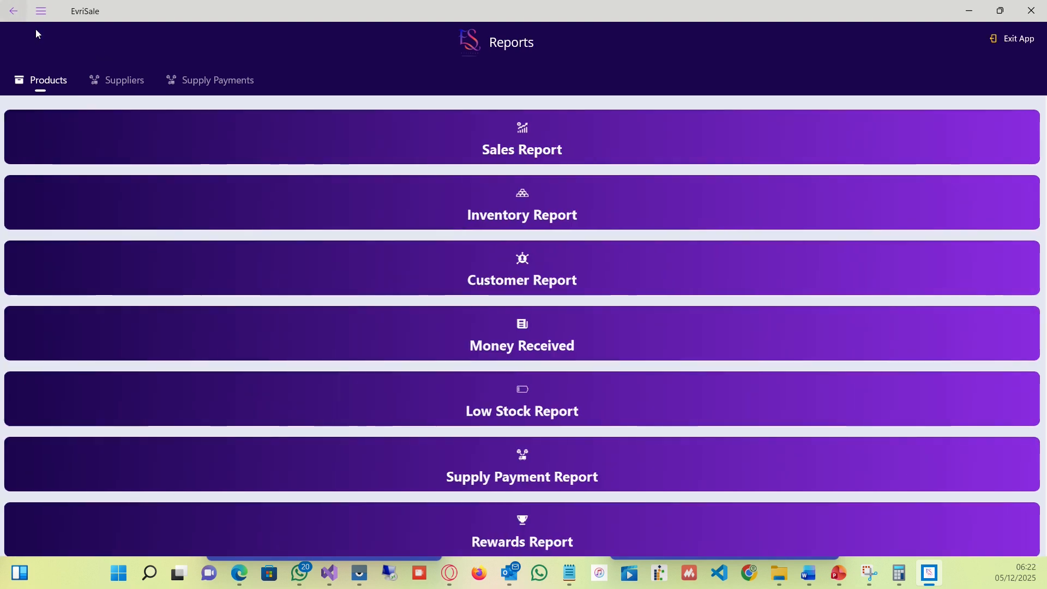
click(969, 13)
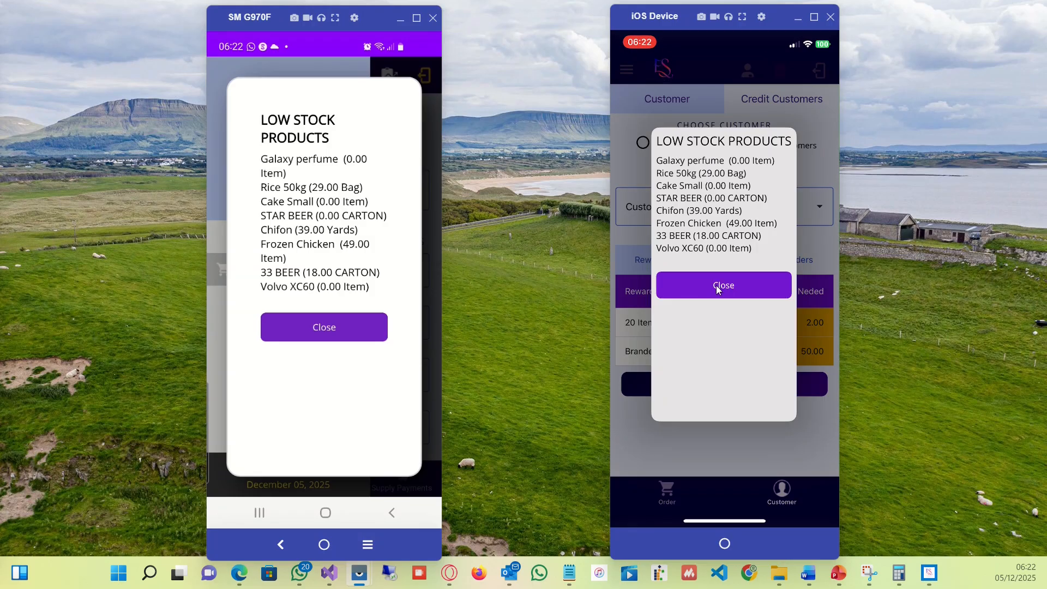
Dismiss the low-stock alerts on the Android and iOS devices and pick a customer on the iOS device.
click(331, 334)
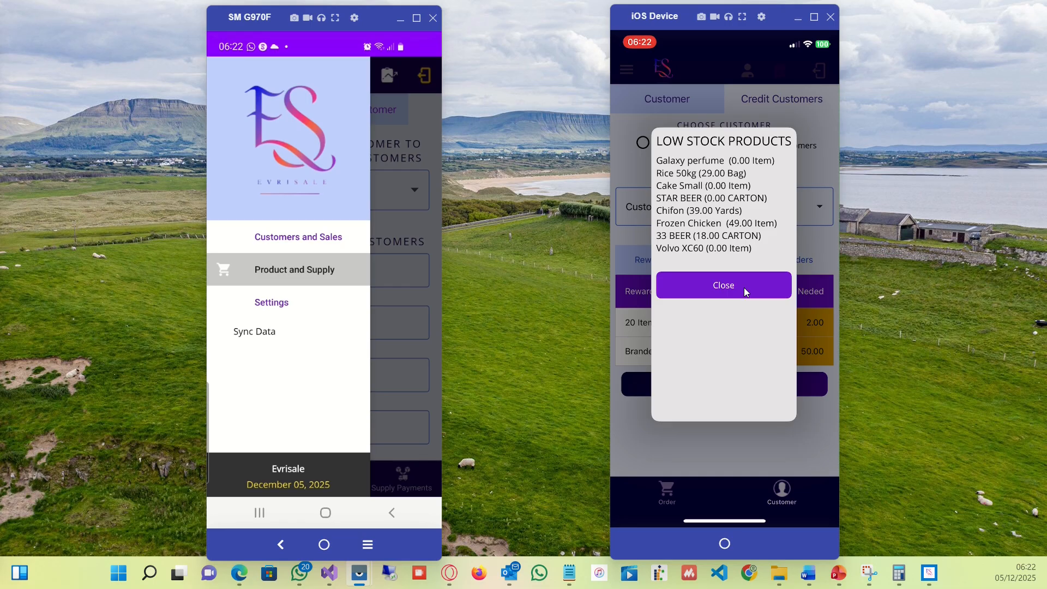
click(743, 275)
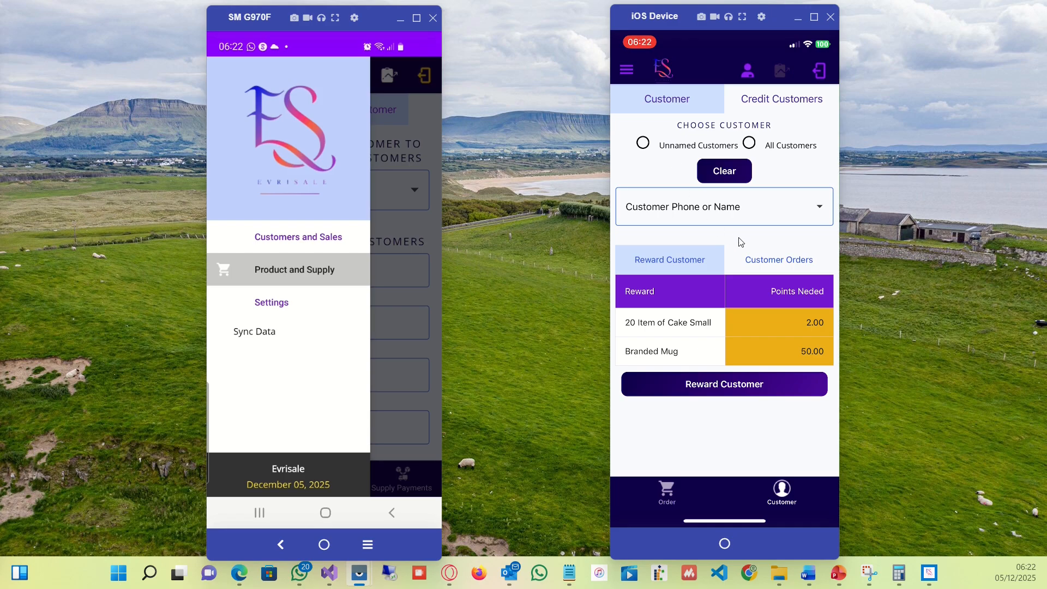
click(813, 211)
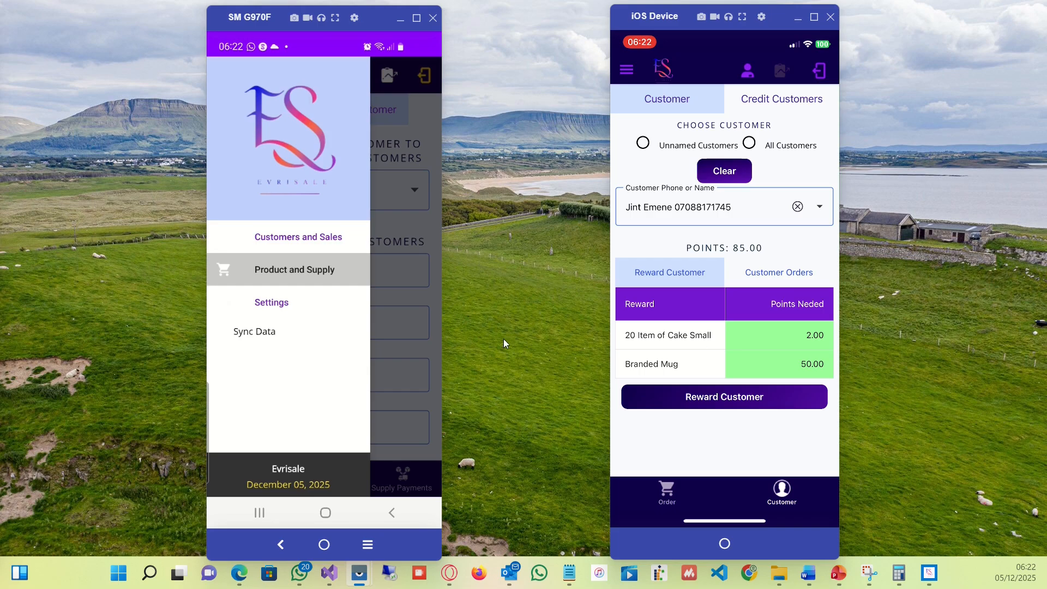
On the Android device, open the Products tab of the Product and Supply section.
click(397, 354)
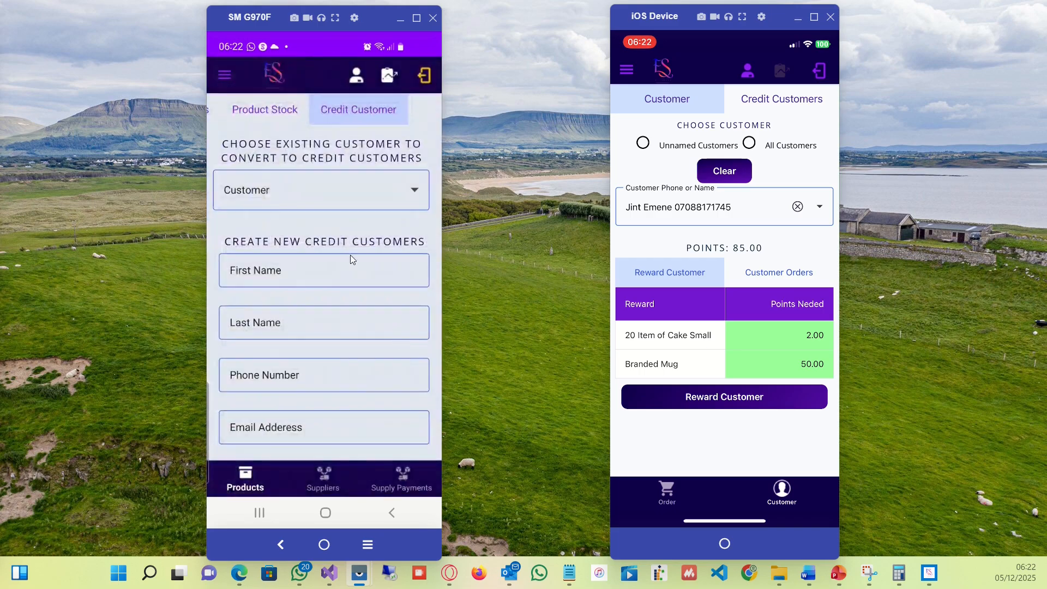
click(229, 68)
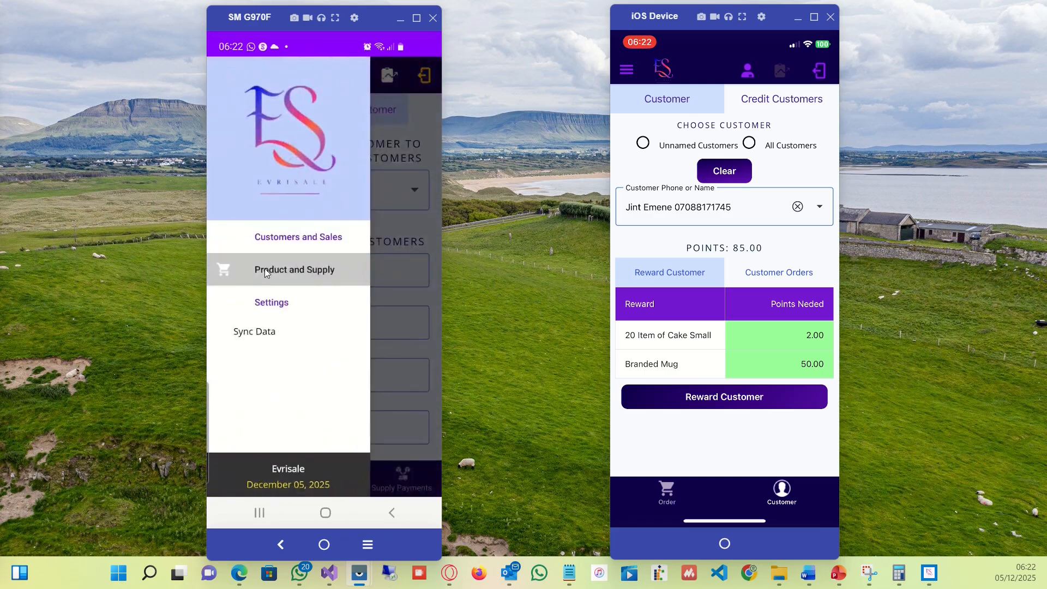
click(266, 271)
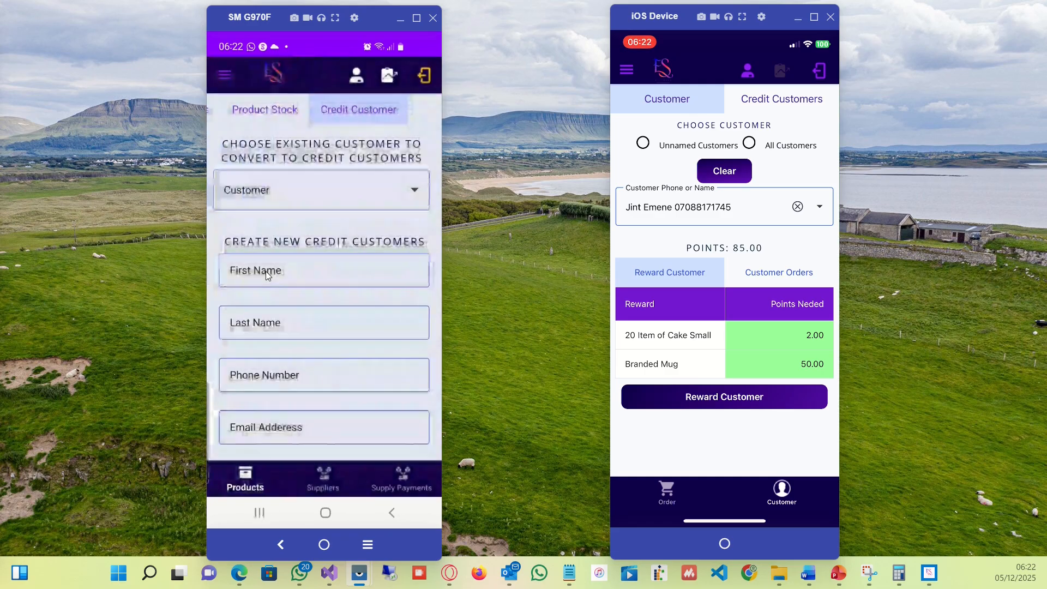
click(276, 118)
click(238, 115)
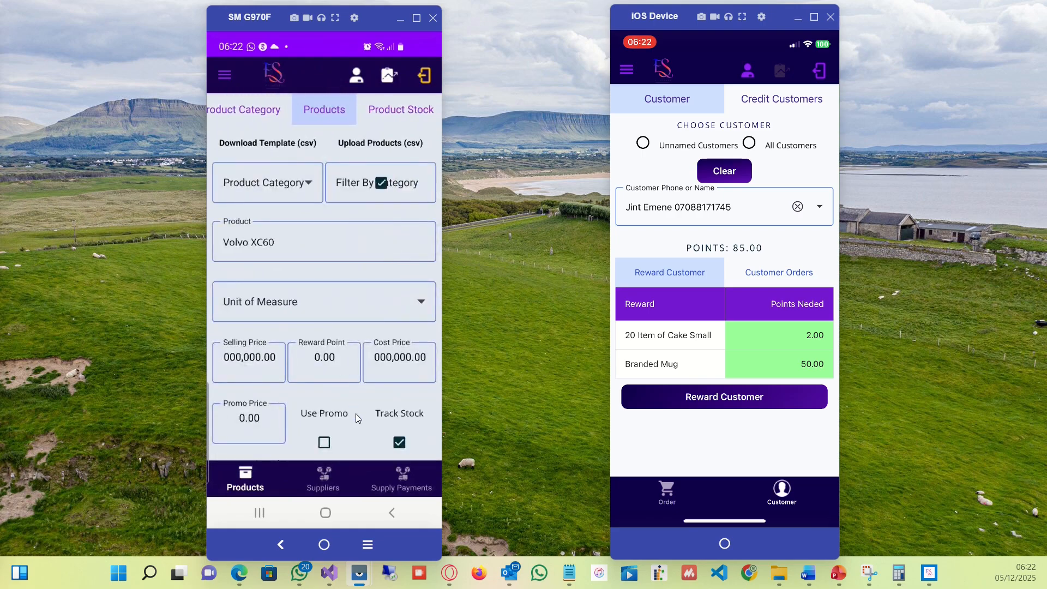
Scroll the Android product list and select Cake Big to load its details into the form.
drag(356, 413, 361, 138)
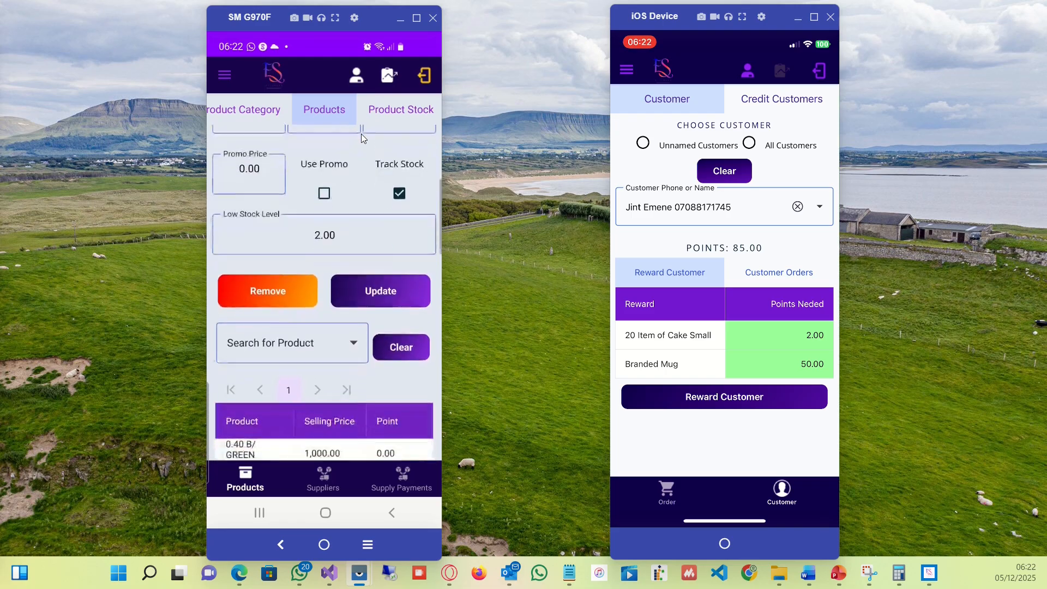
drag(288, 412, 302, 237)
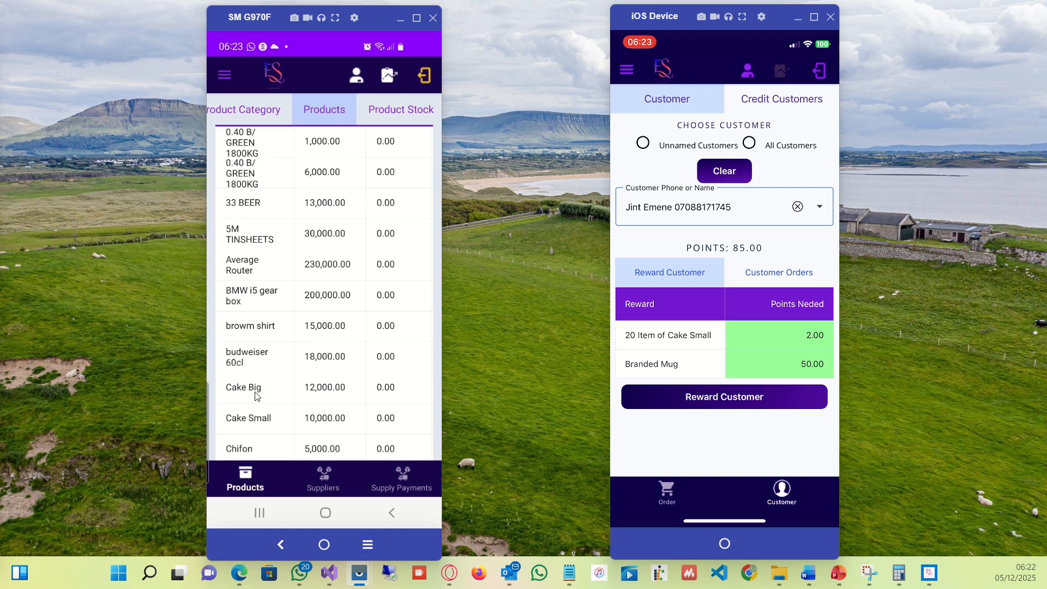
drag(270, 382, 286, 313)
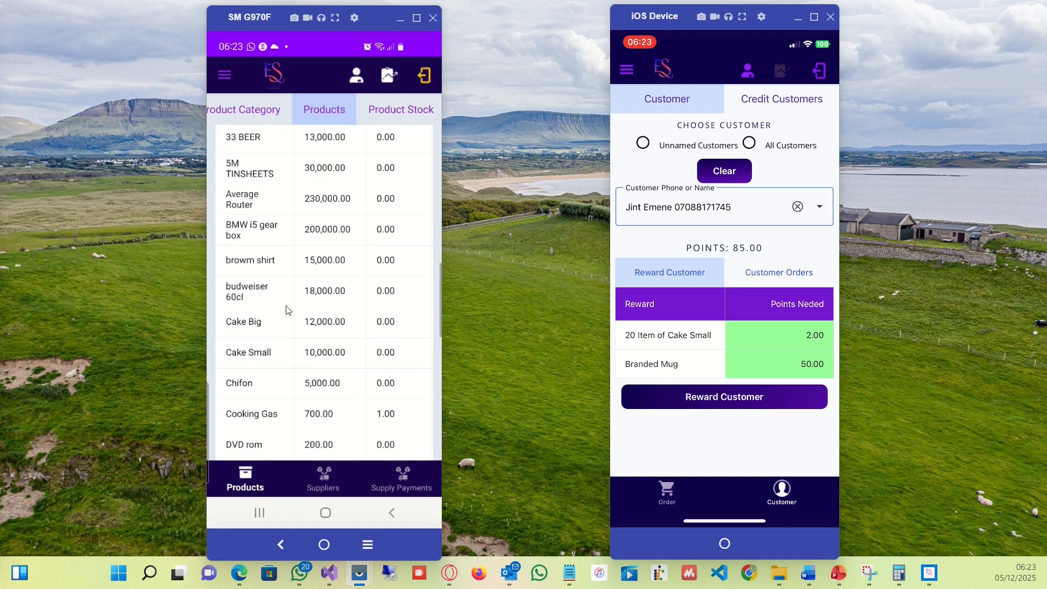
click(267, 328)
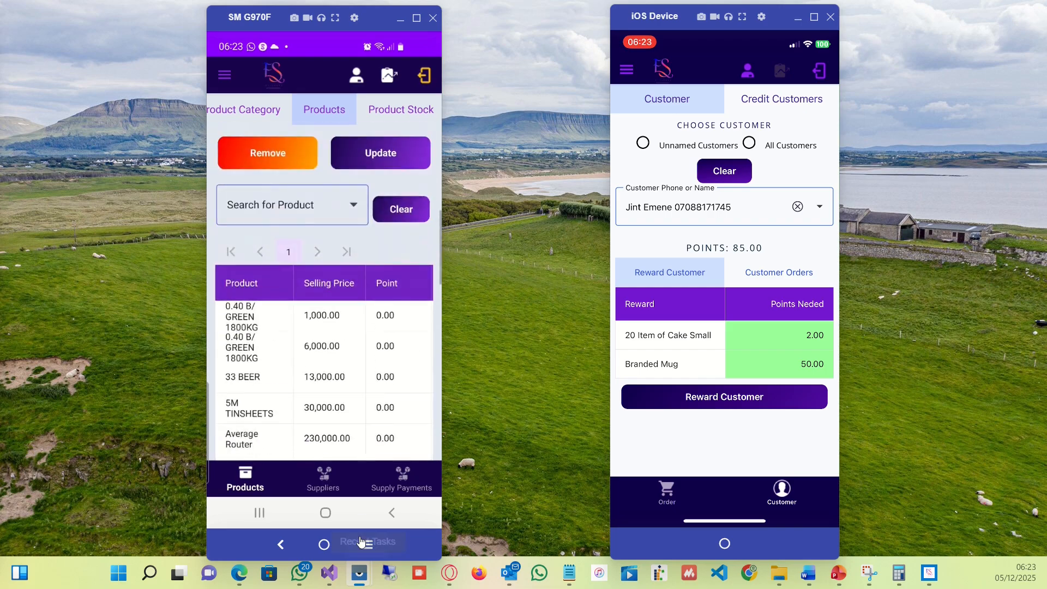
drag(389, 250, 290, 245)
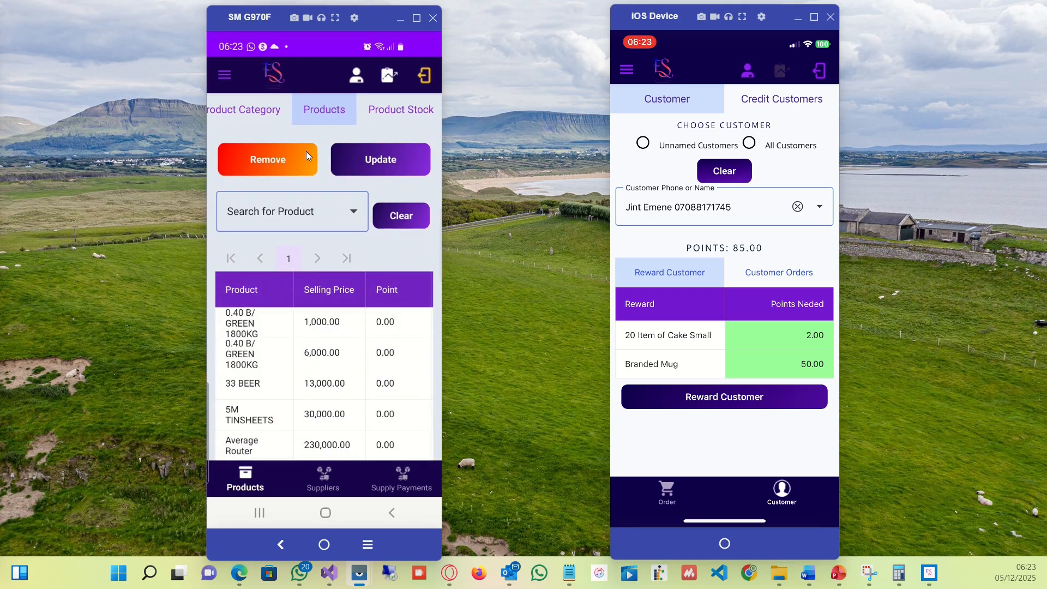
scroll(315, 174, up, 5)
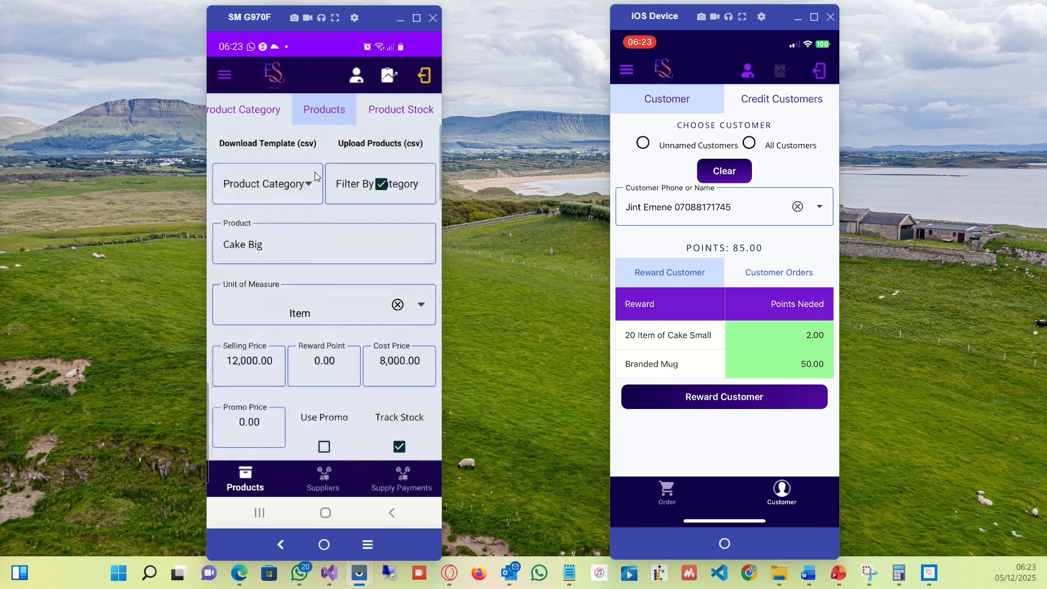
Select other products in the list, such as Average Router, budweiser 60cl and Frozen Chicken, to review their details.
scroll(315, 173, down, 5)
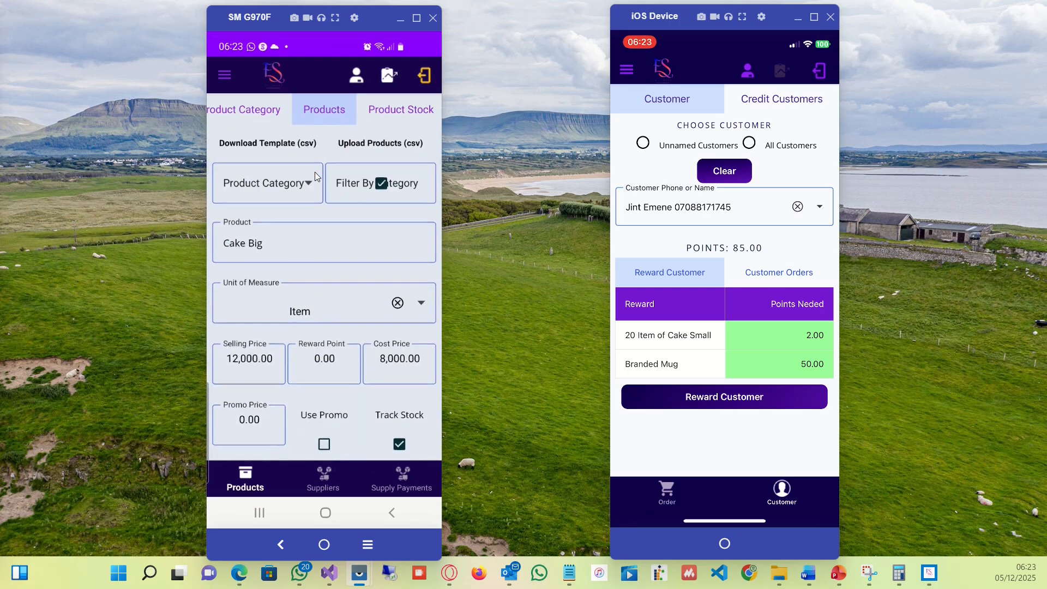
scroll(316, 172, down, 4)
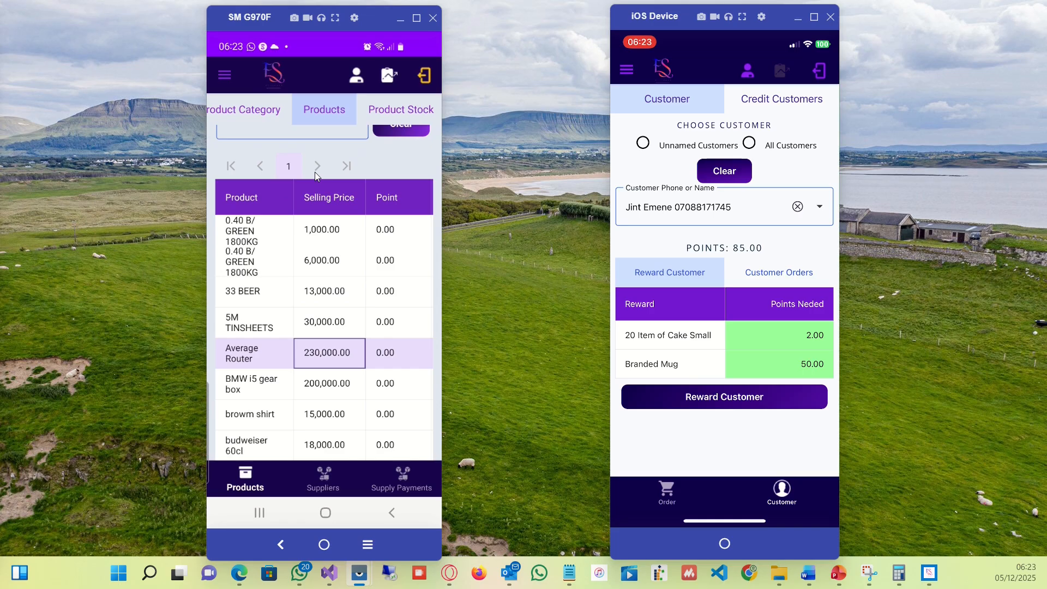
scroll(332, 172, up, 3)
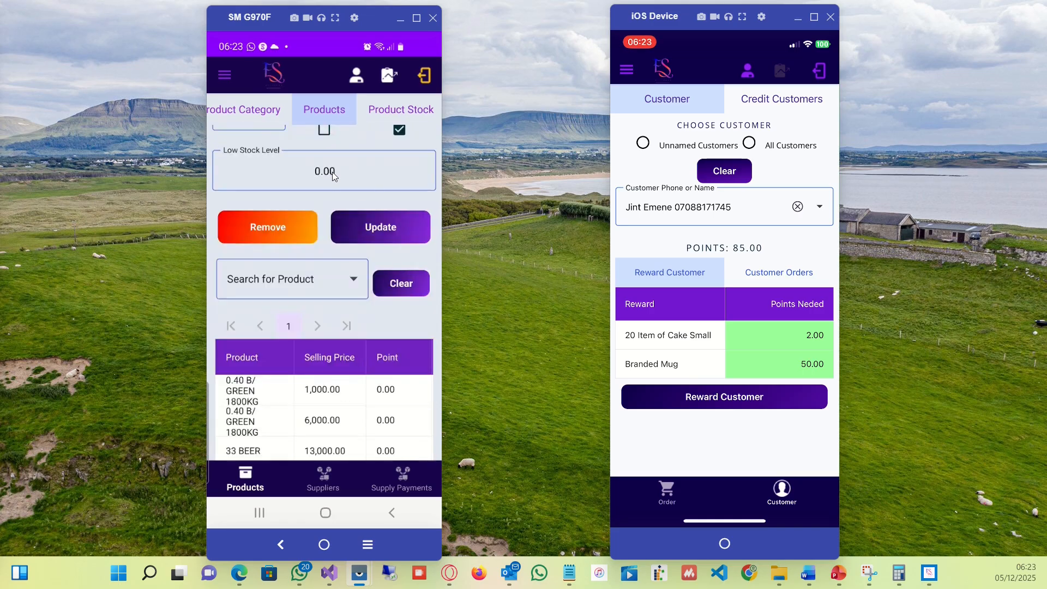
scroll(333, 173, up, 2)
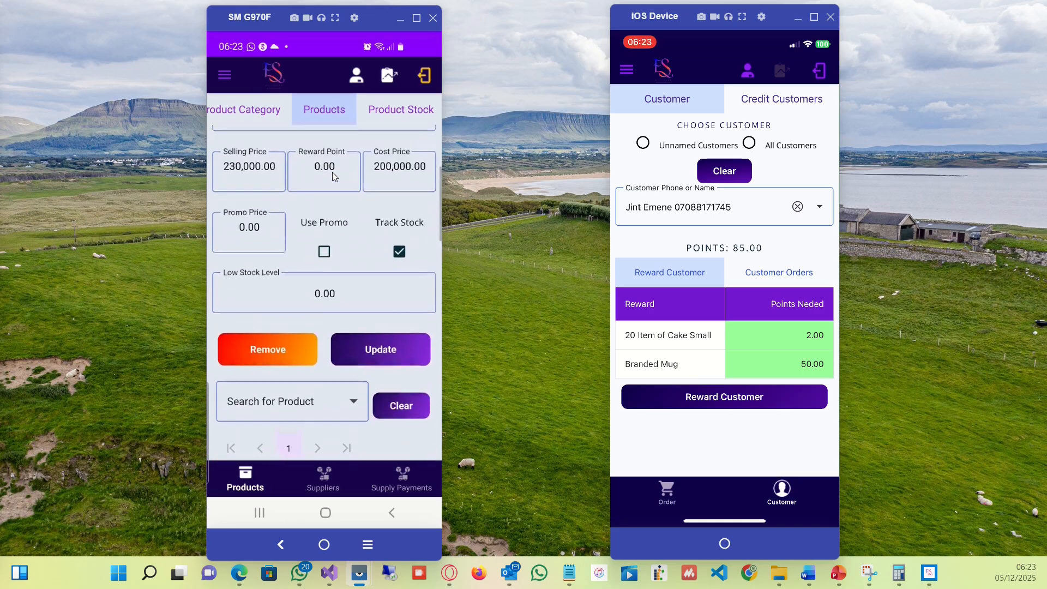
scroll(332, 173, down, 5)
scroll(333, 173, down, 3)
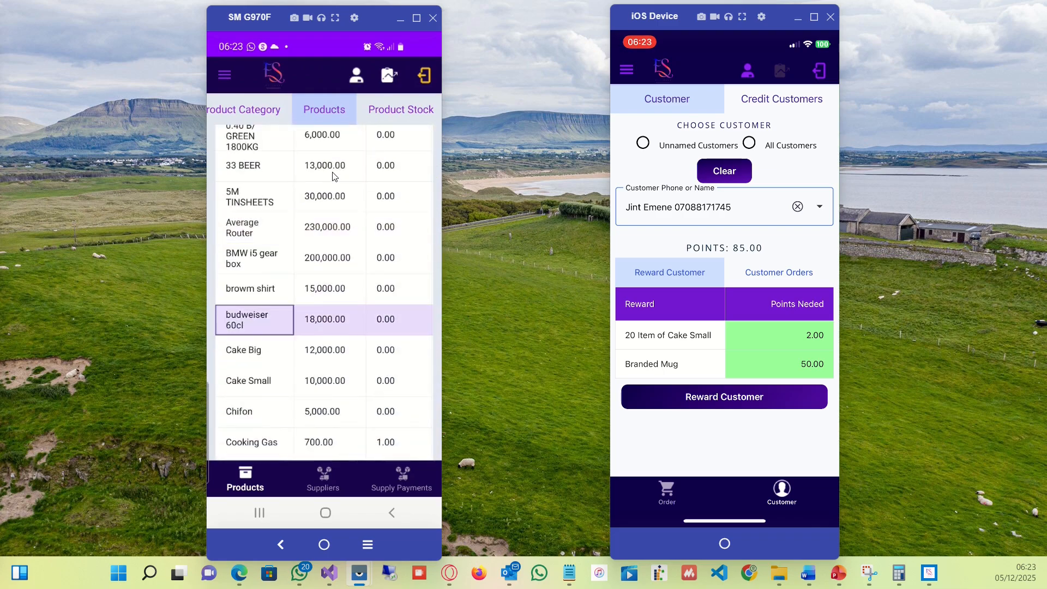
scroll(333, 175, up, 6)
scroll(332, 172, up, 2)
scroll(333, 173, down, 11)
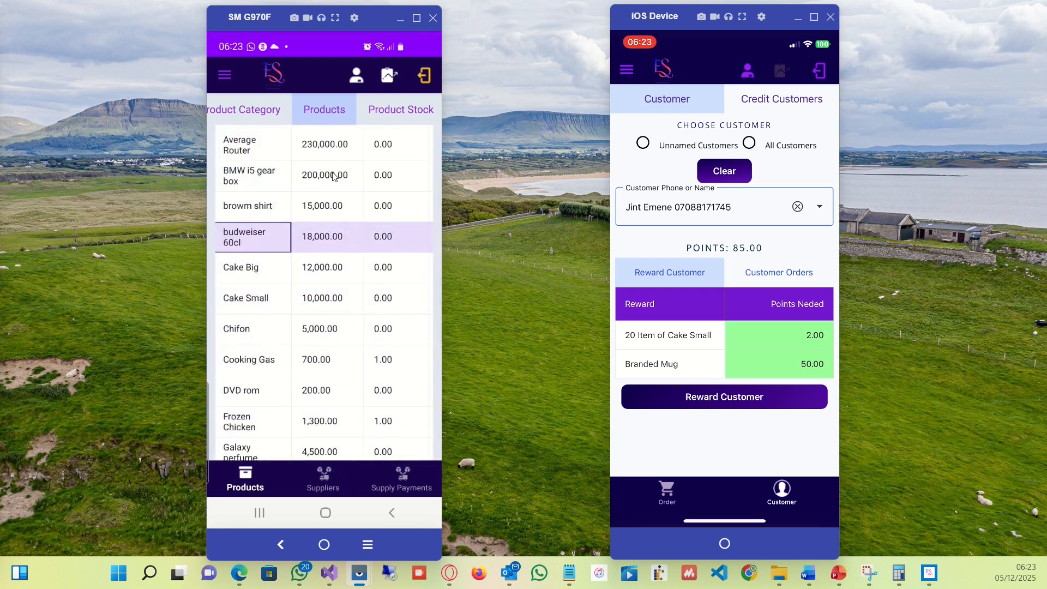
scroll(334, 174, down, 2)
scroll(334, 176, up, 4)
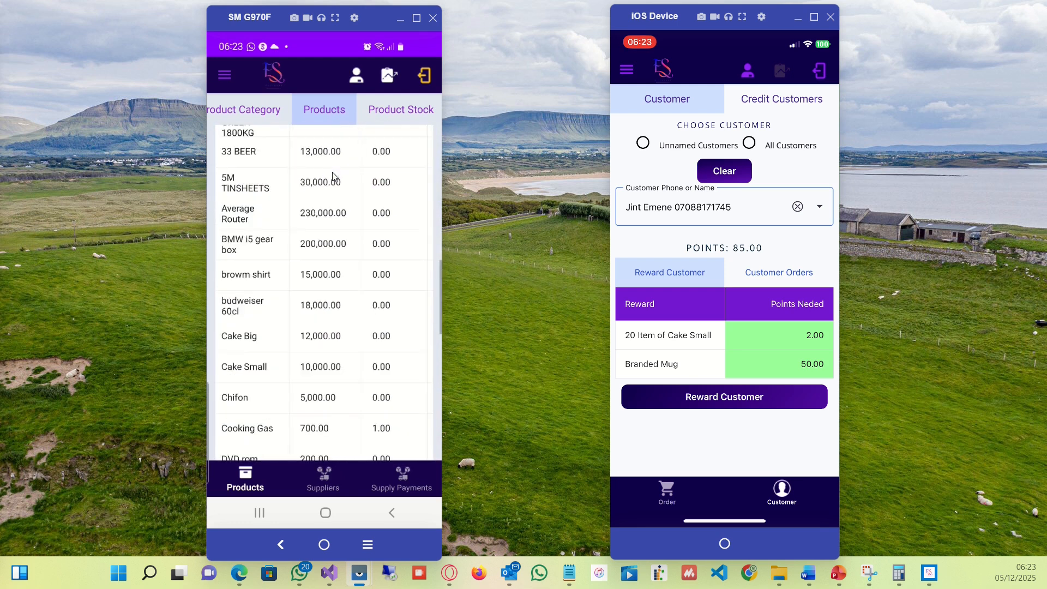
scroll(333, 173, up, 5)
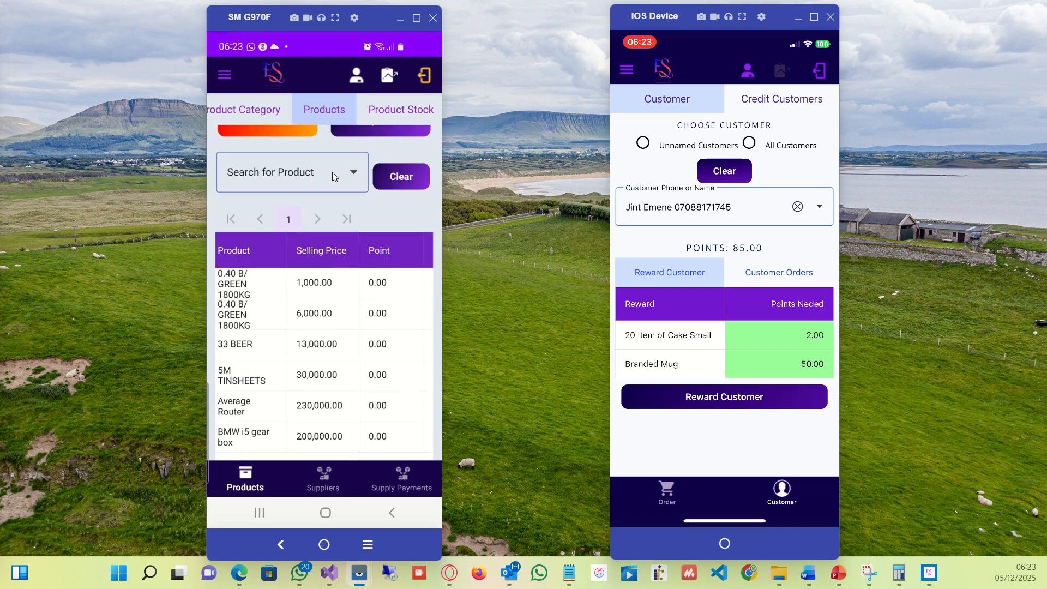
scroll(332, 172, up, 5)
scroll(332, 171, down, 2)
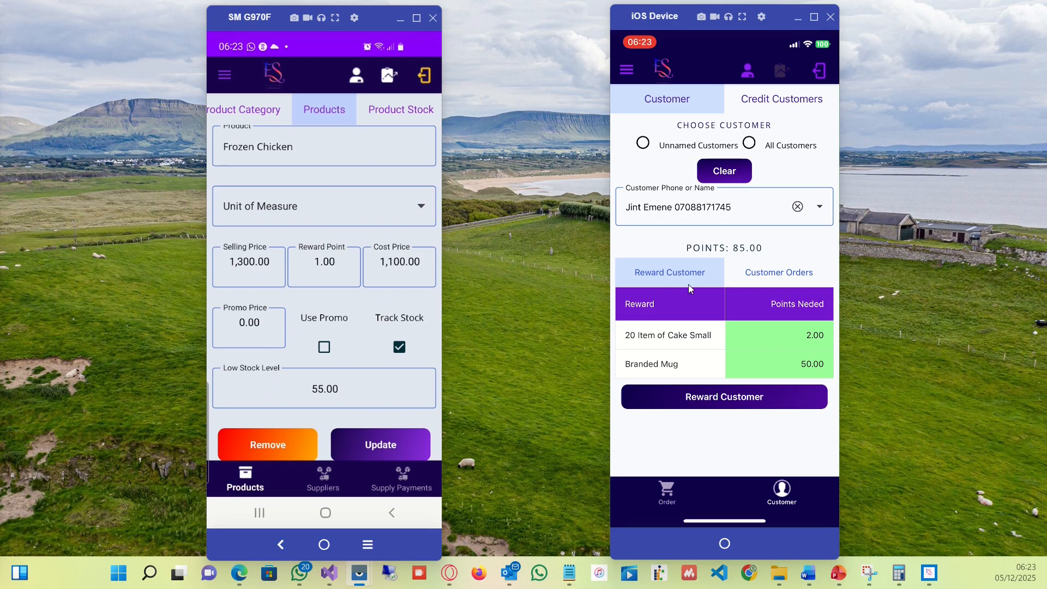
On the iOS device, choose a different customer and open their Customer Orders.
click(816, 212)
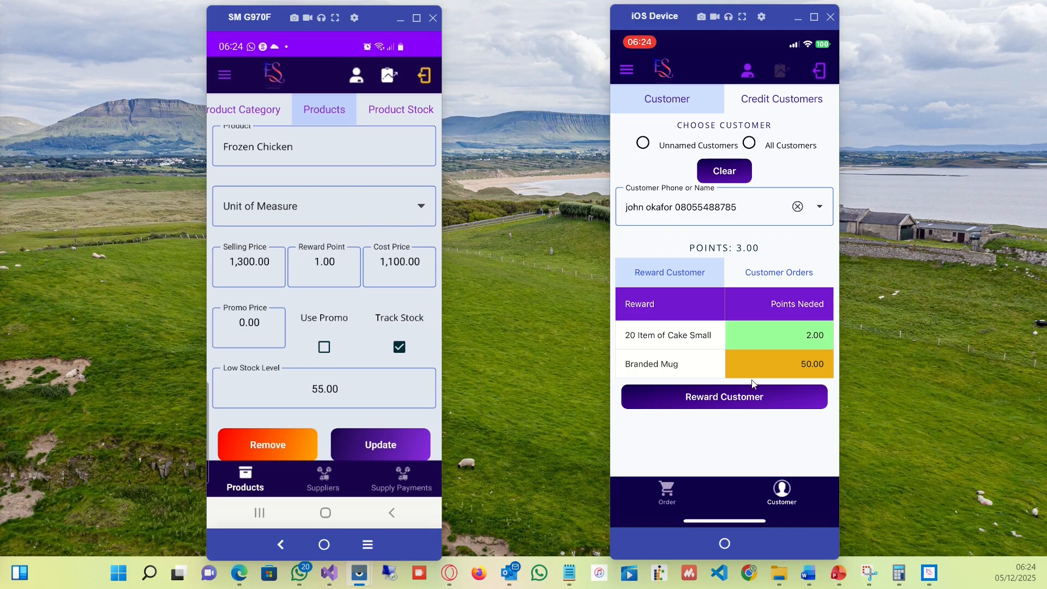
click(807, 279)
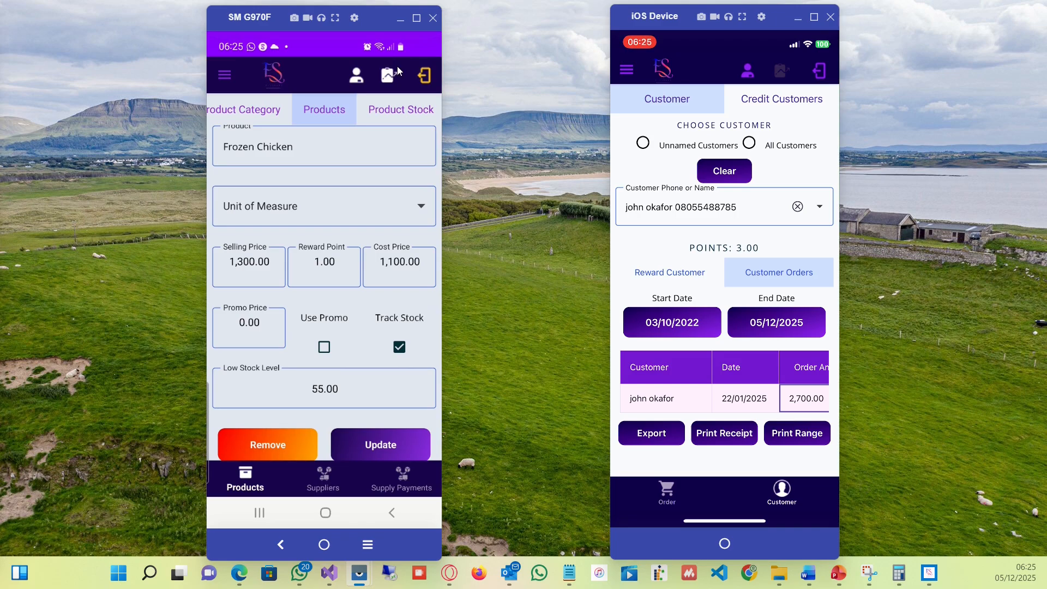
drag(397, 47, 397, 67)
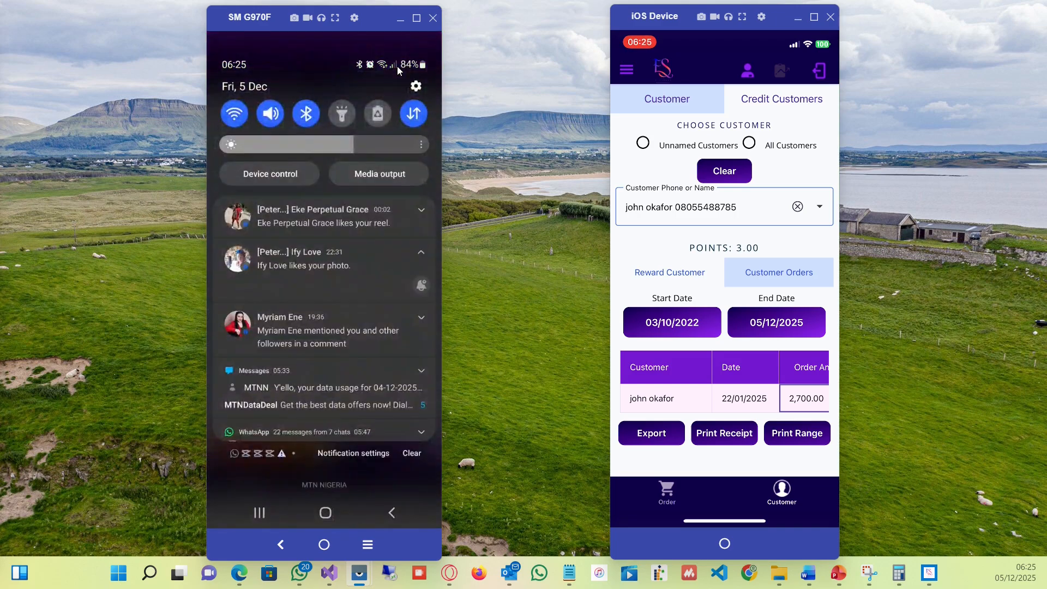